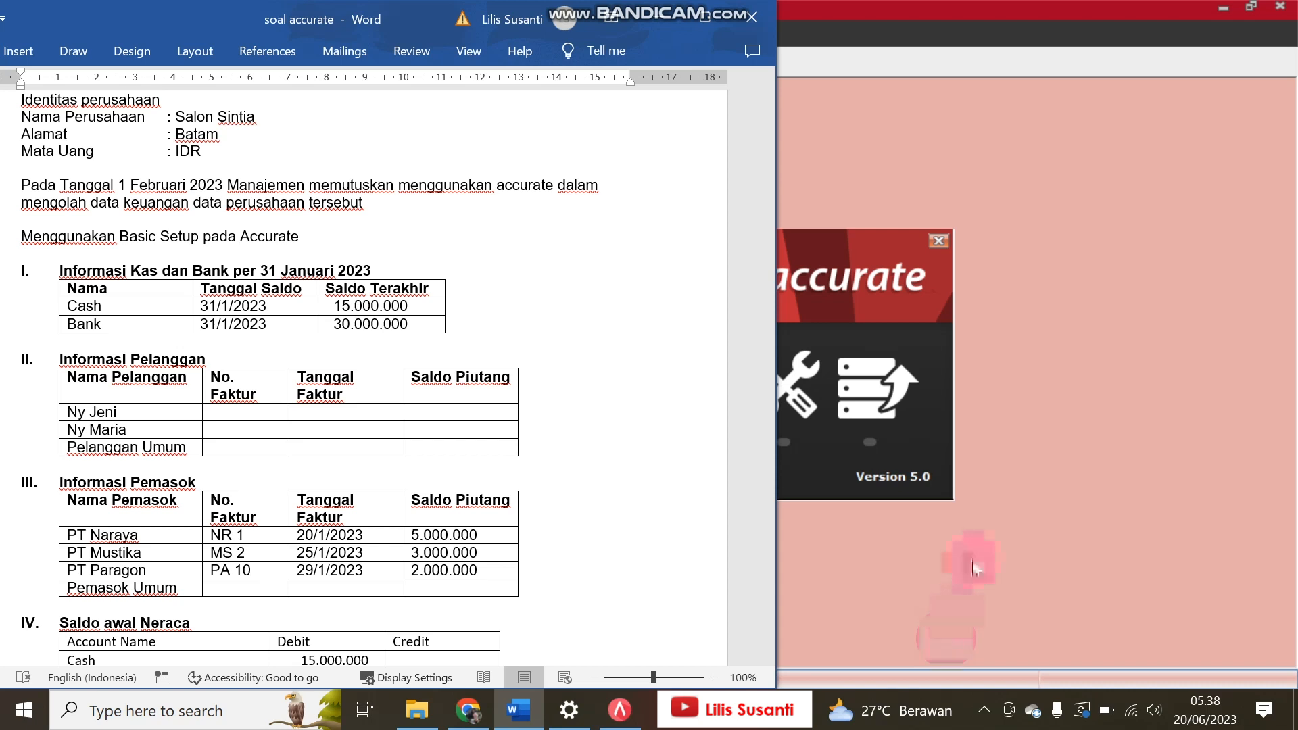
Step: Switch to Accurate, start a new local company database and browse to the Documents folder as its location
click(1170, 302)
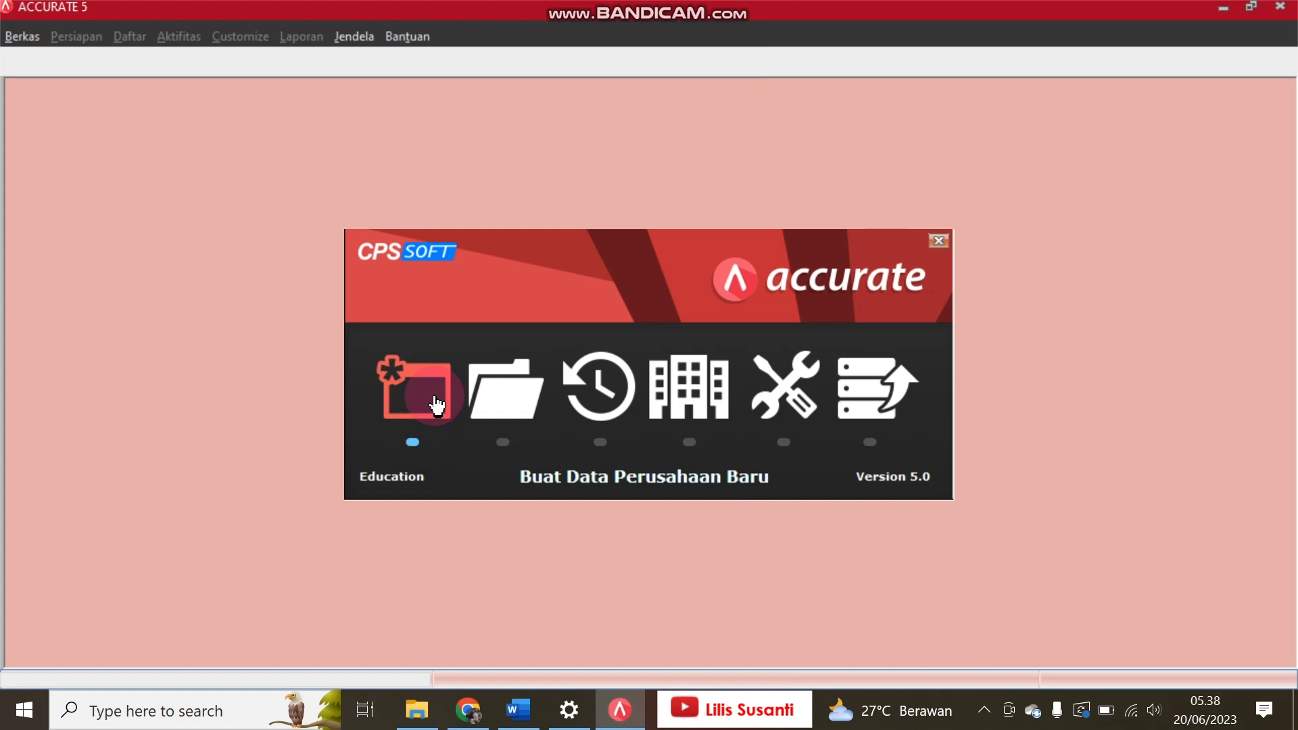
click(435, 397)
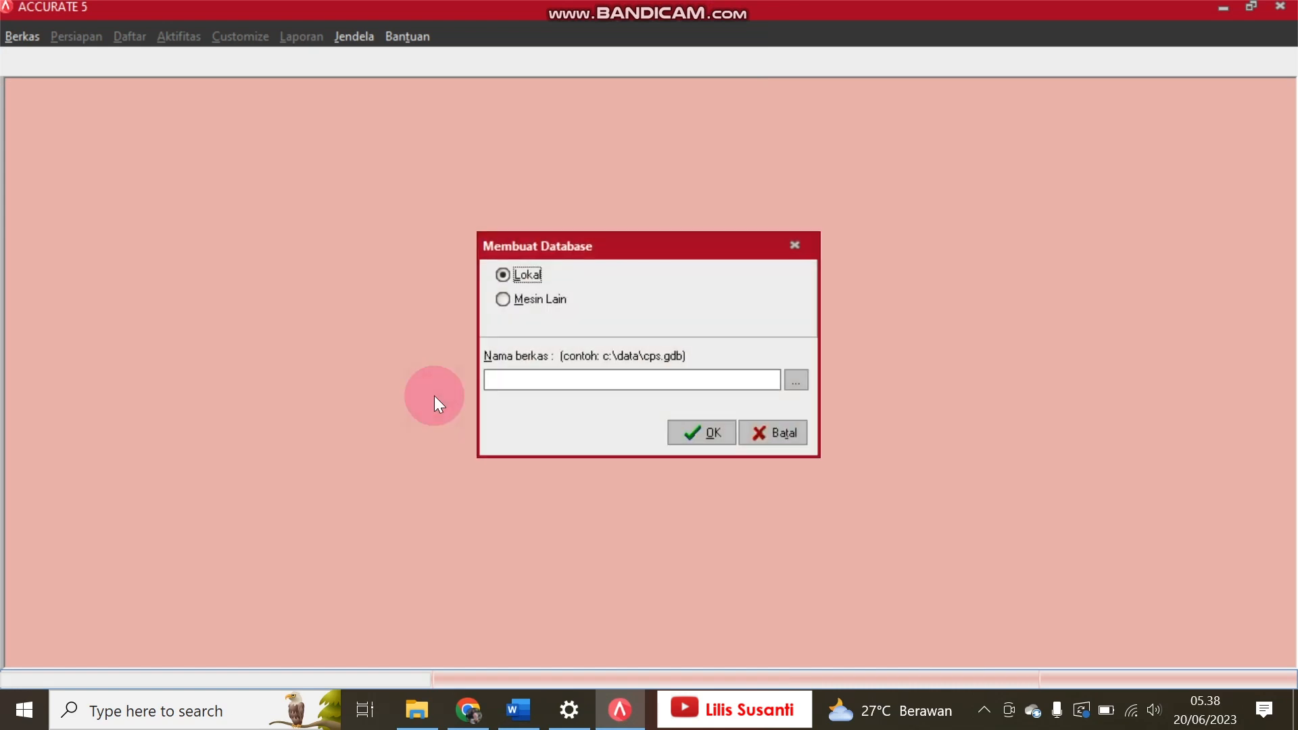
click(801, 380)
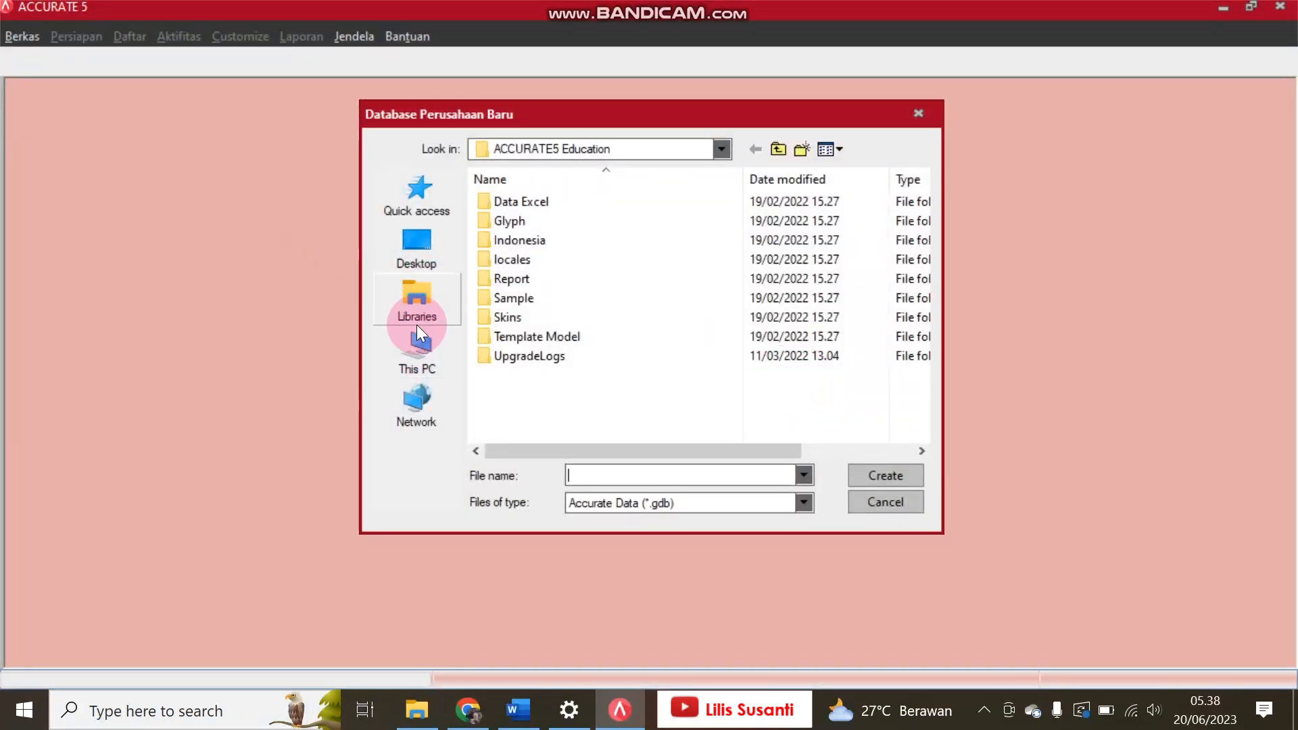
click(411, 349)
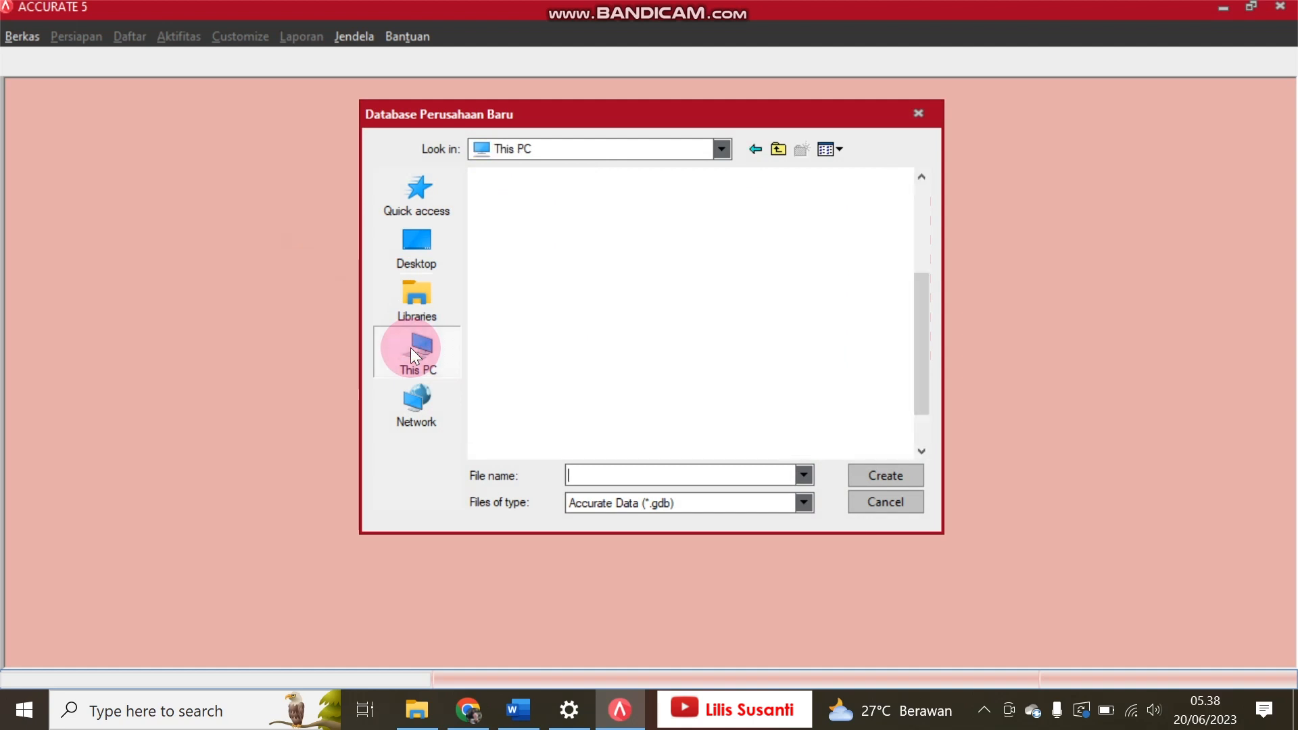
click(915, 239)
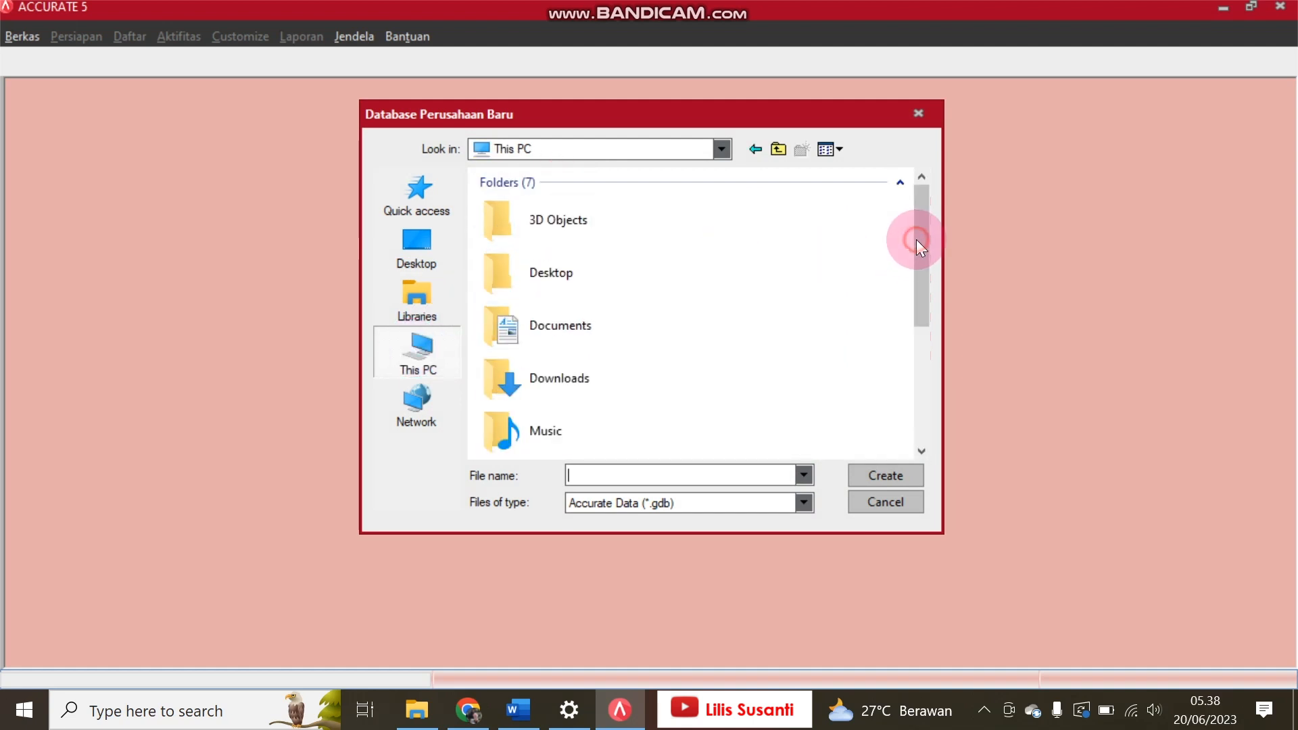
double_click(573, 338)
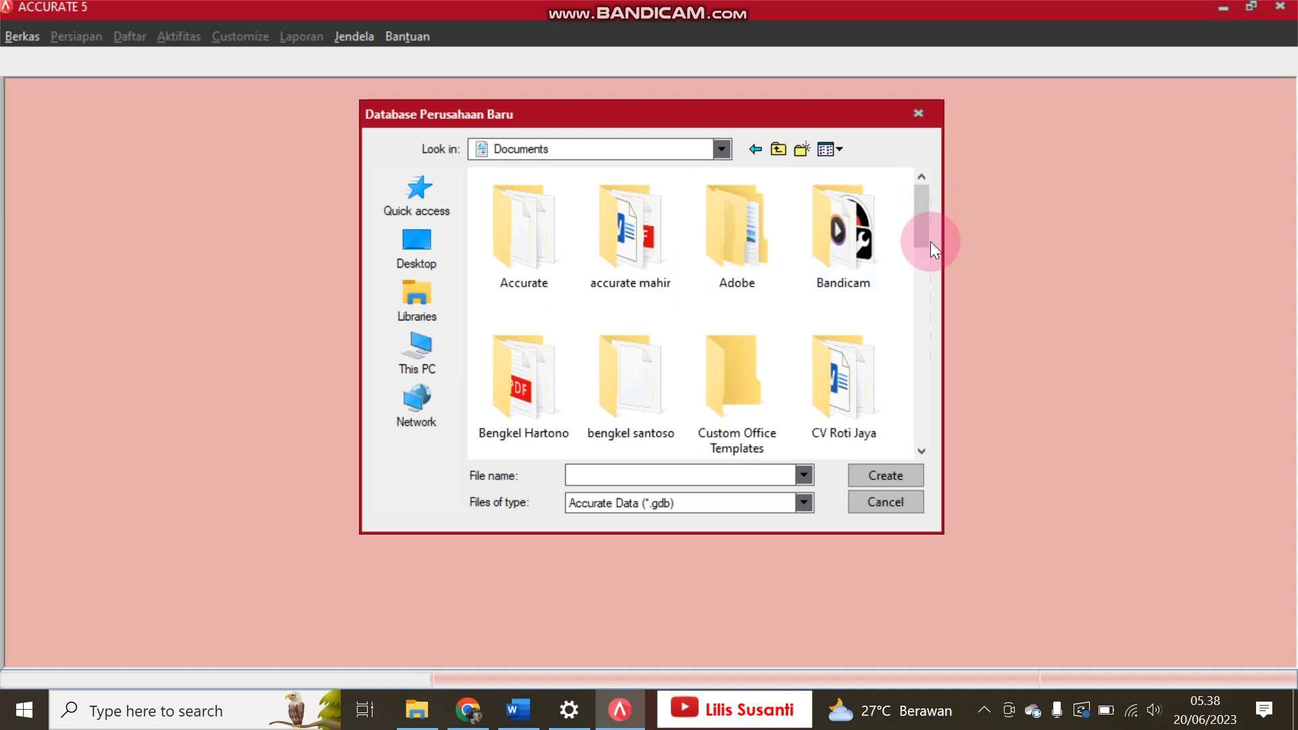
click(919, 290)
drag(918, 289, 957, 360)
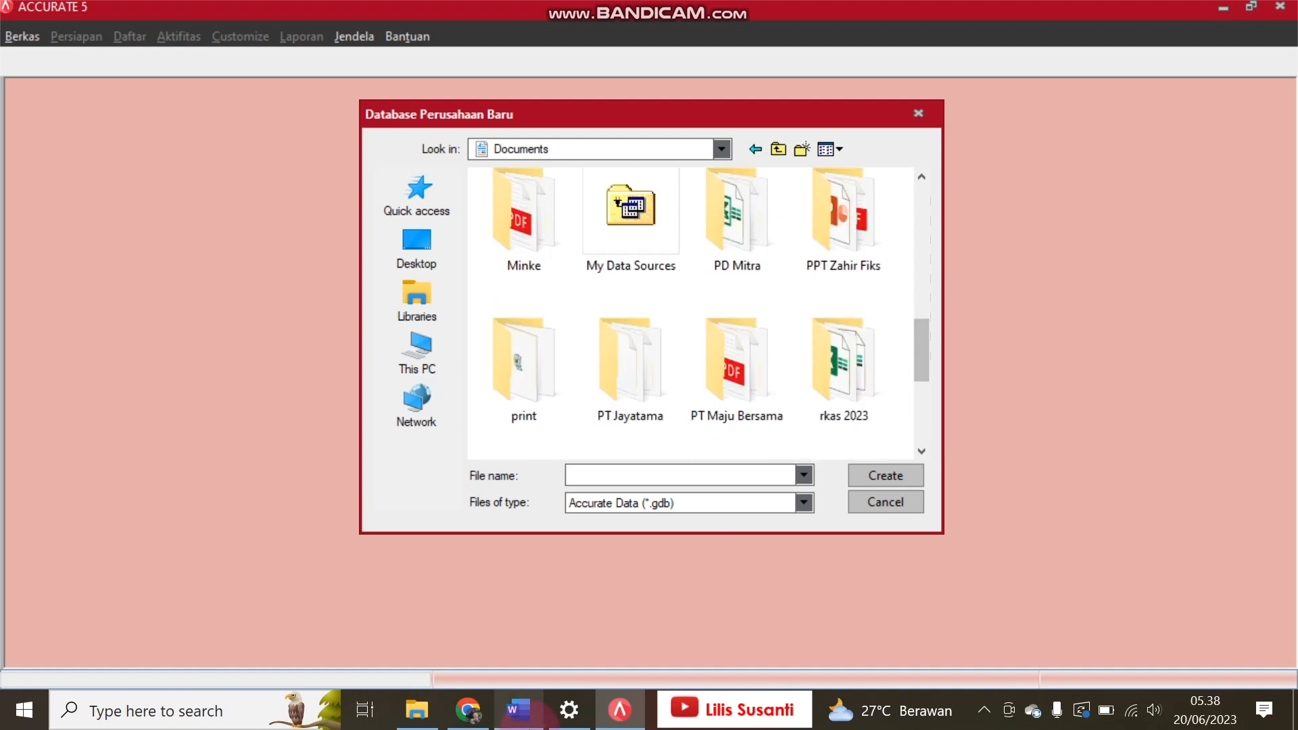
Step: Check the company name in the Word exercise and create a folder named Salon Sintia in Documents
click(519, 710)
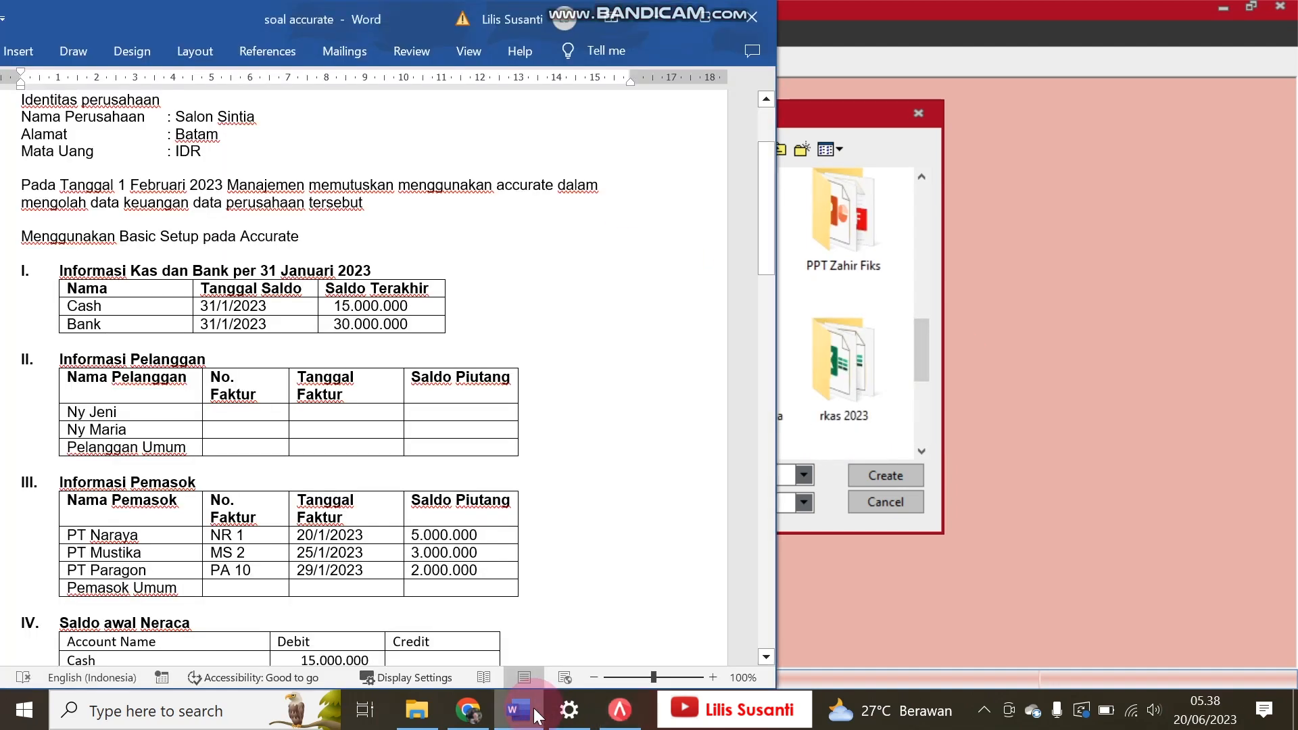
click(917, 266)
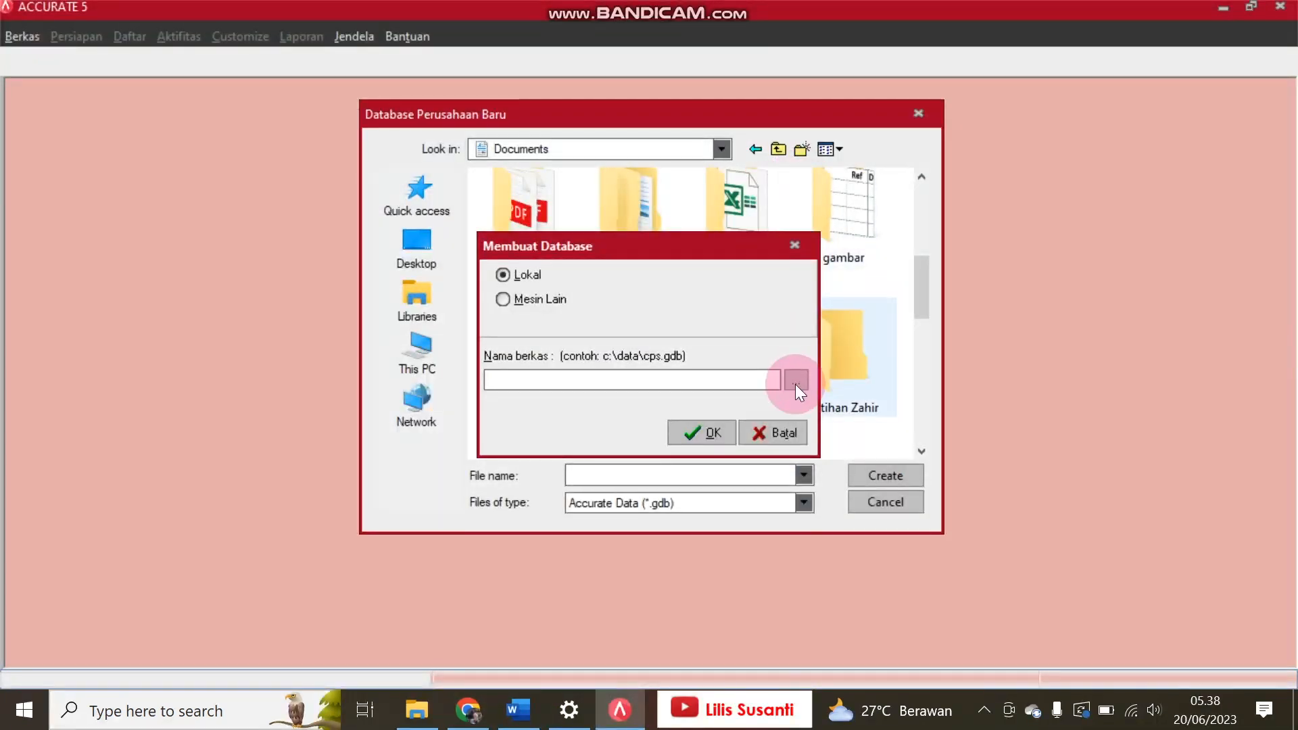
click(802, 147)
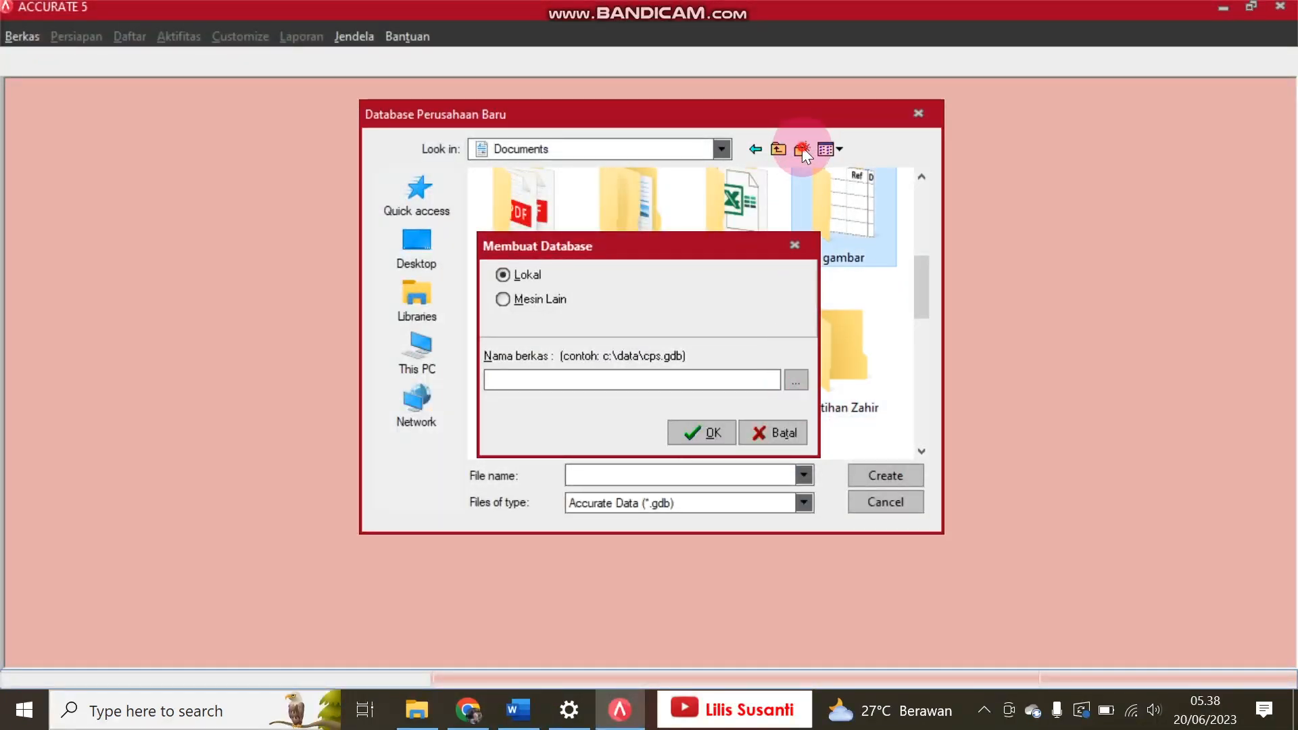
click(802, 147)
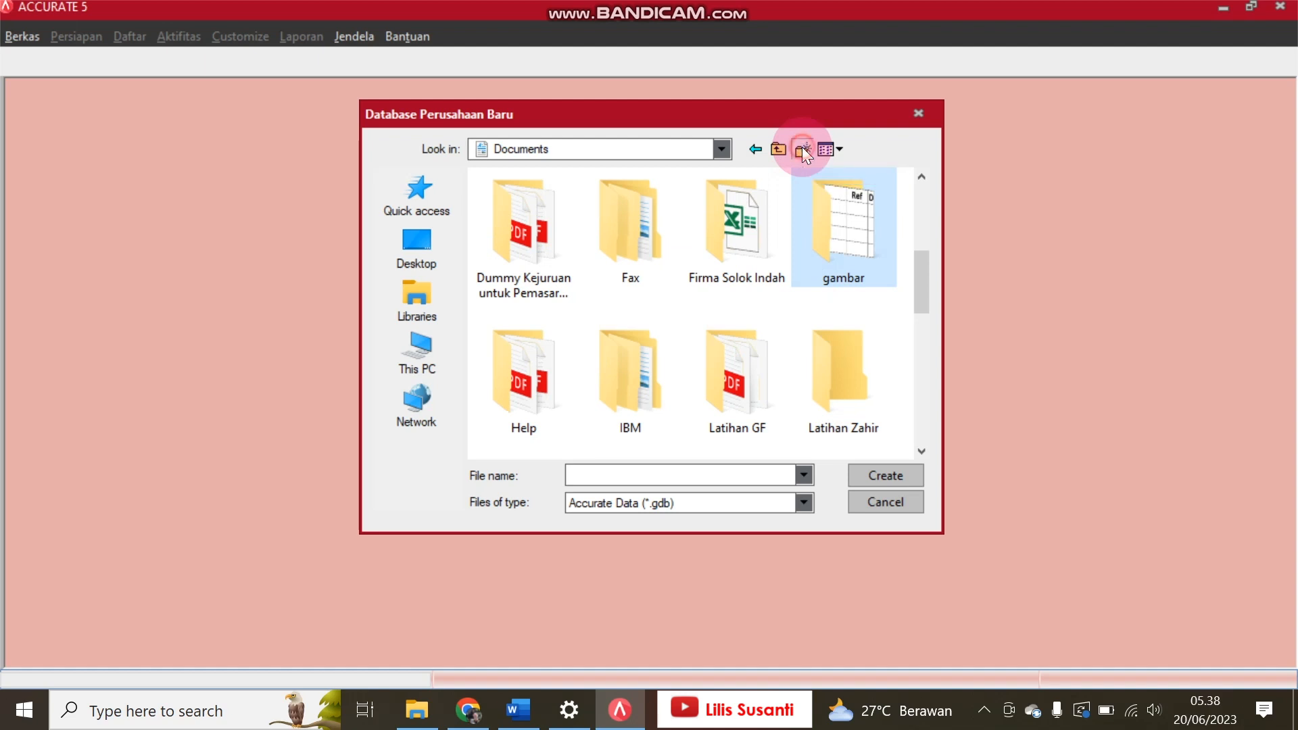
text(sA)
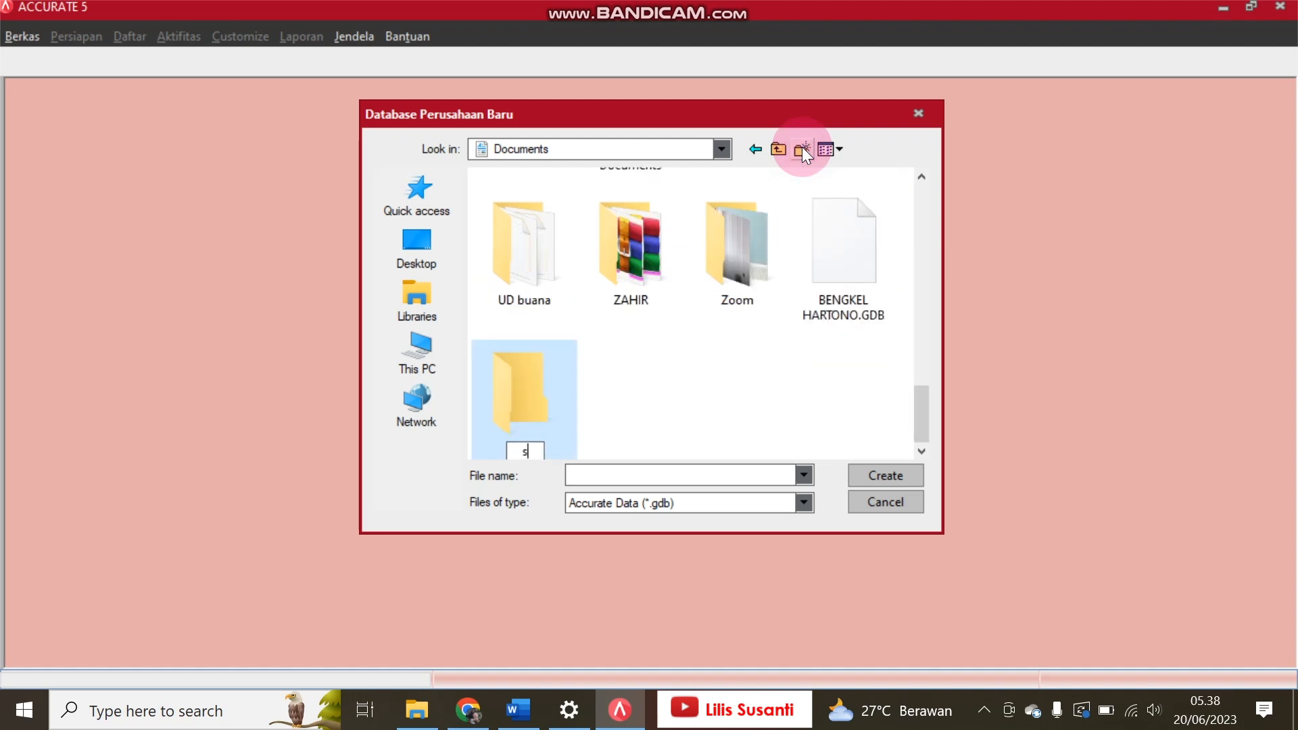
key(BackSpace)
key(BackSpace)
text(S)
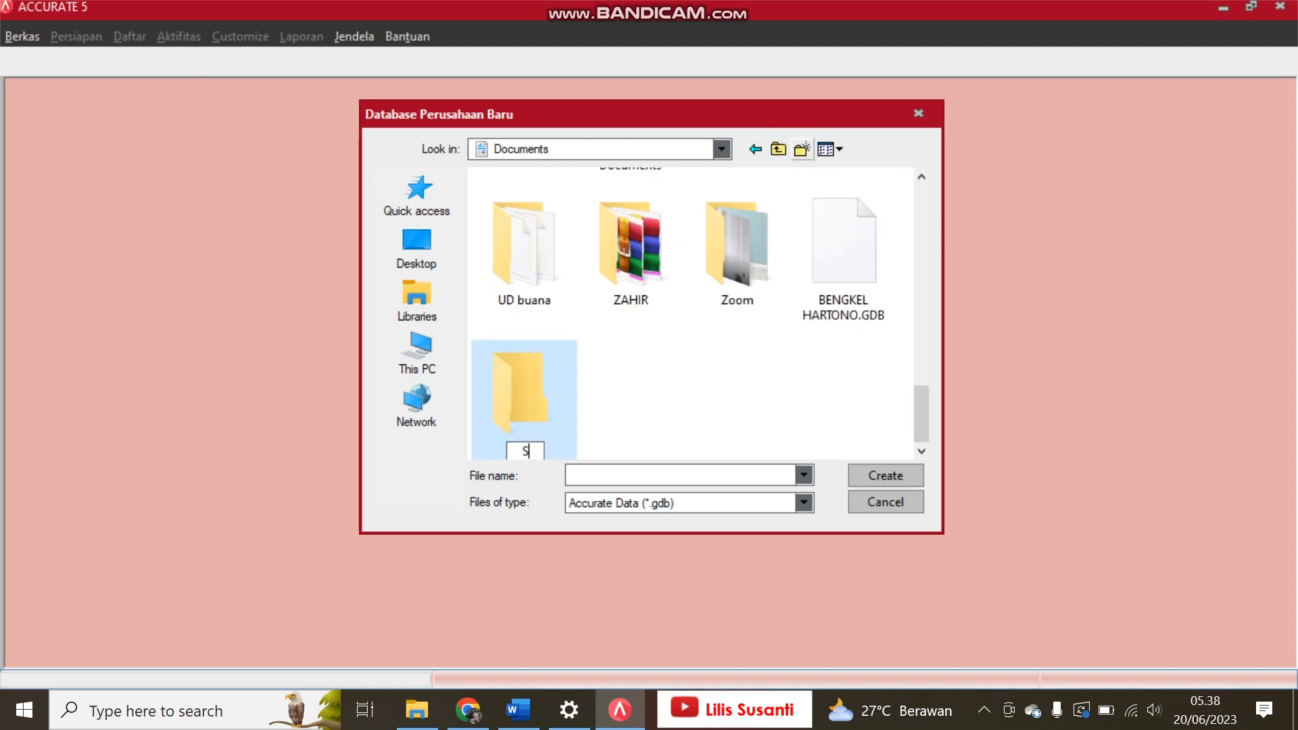
text(alon S)
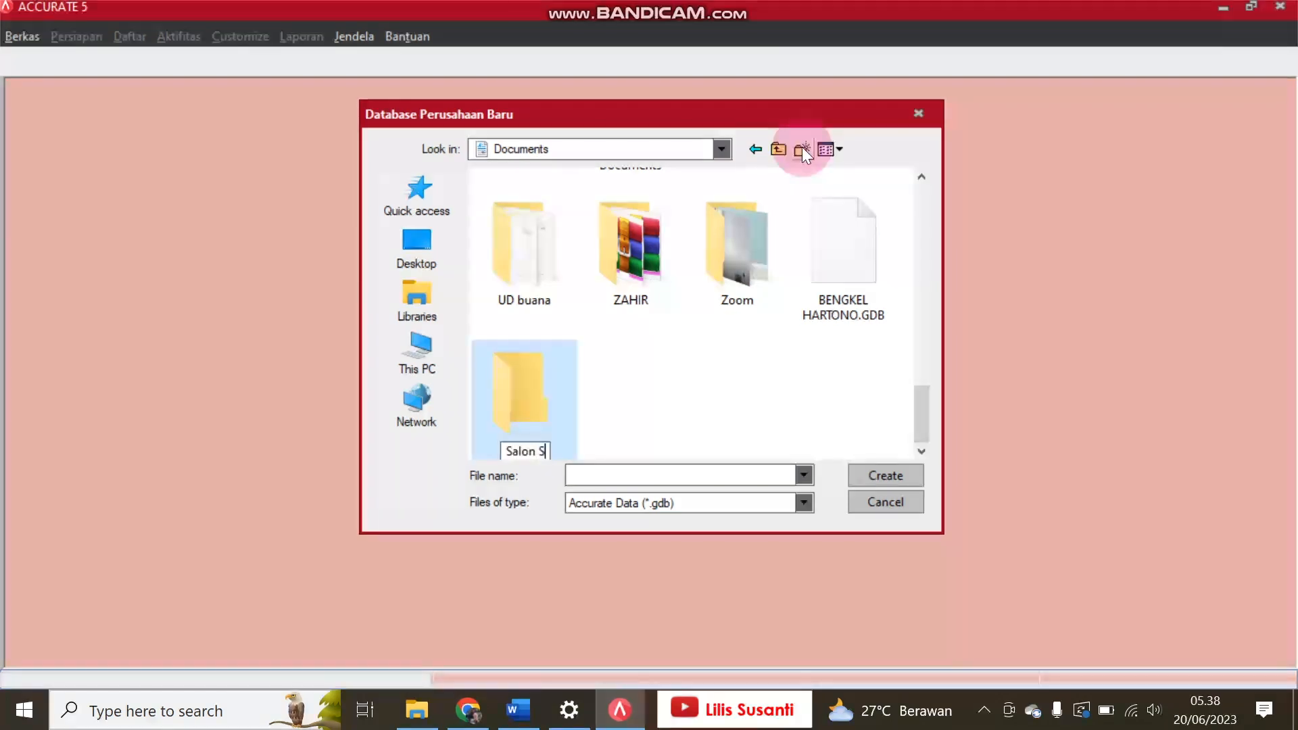
text(intia)
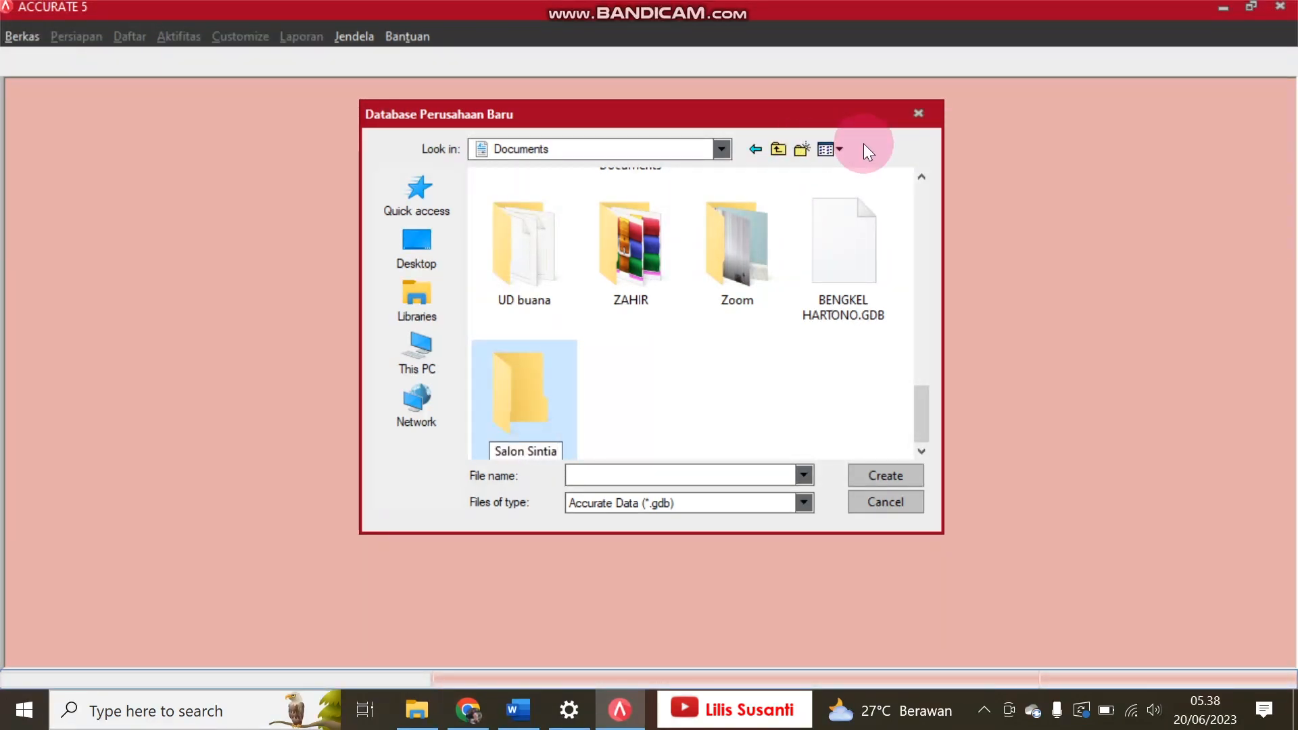
Step: Create the database inside the Salon Sintia folder, naming the file Salon Sintia, an underscore and the preparer's first name
double_click(542, 379)
click(673, 476)
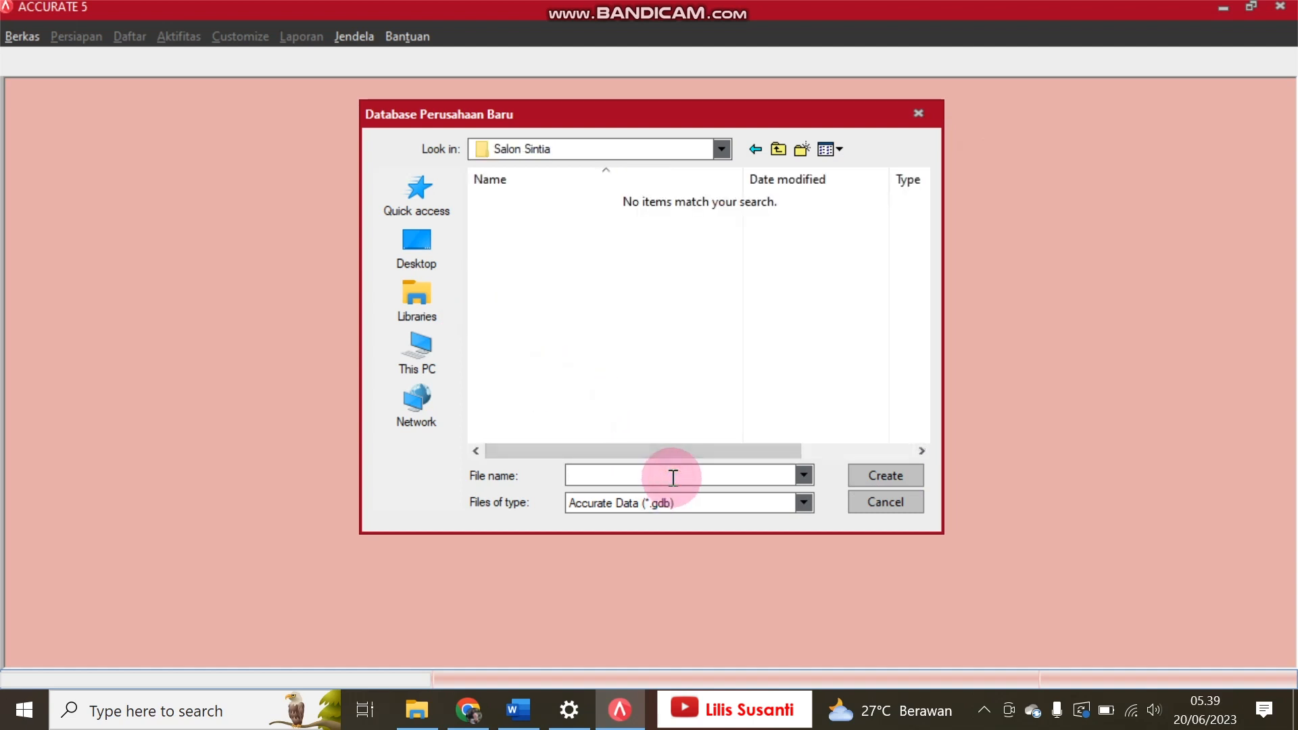
text(Salon Sintia_)
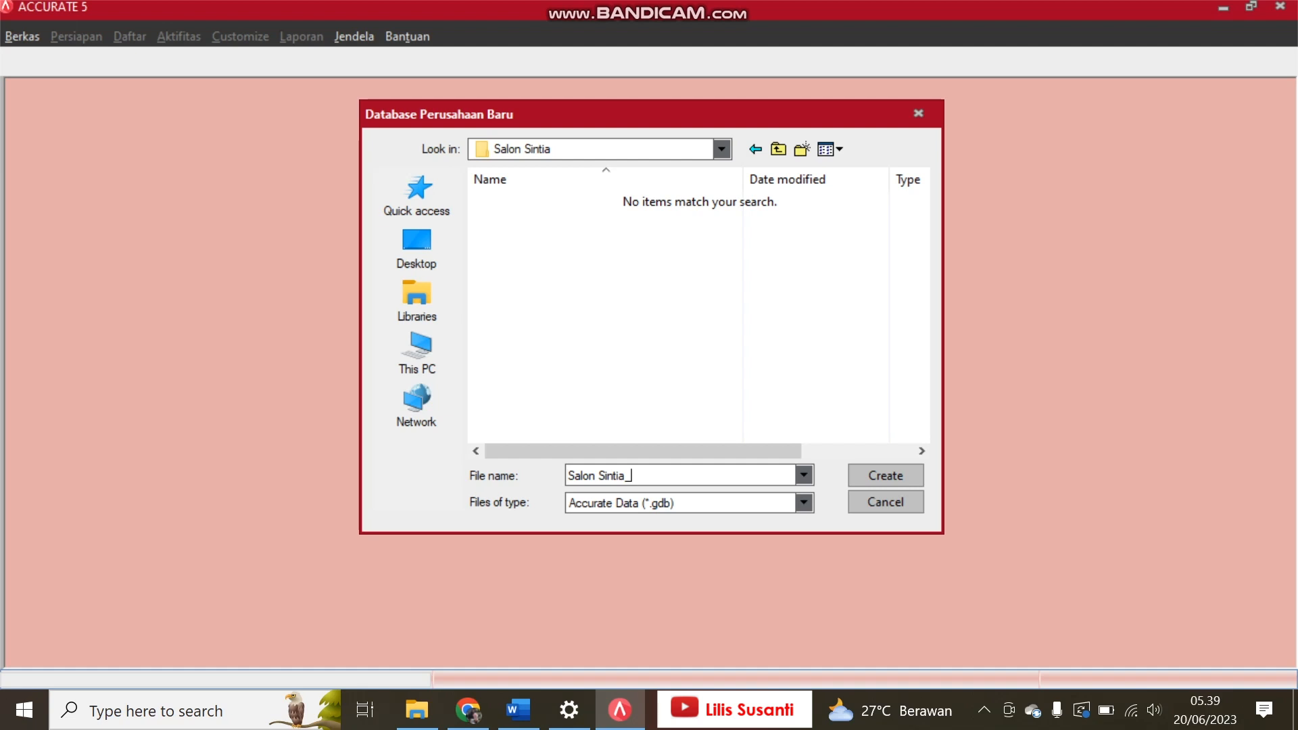
text(Lilis)
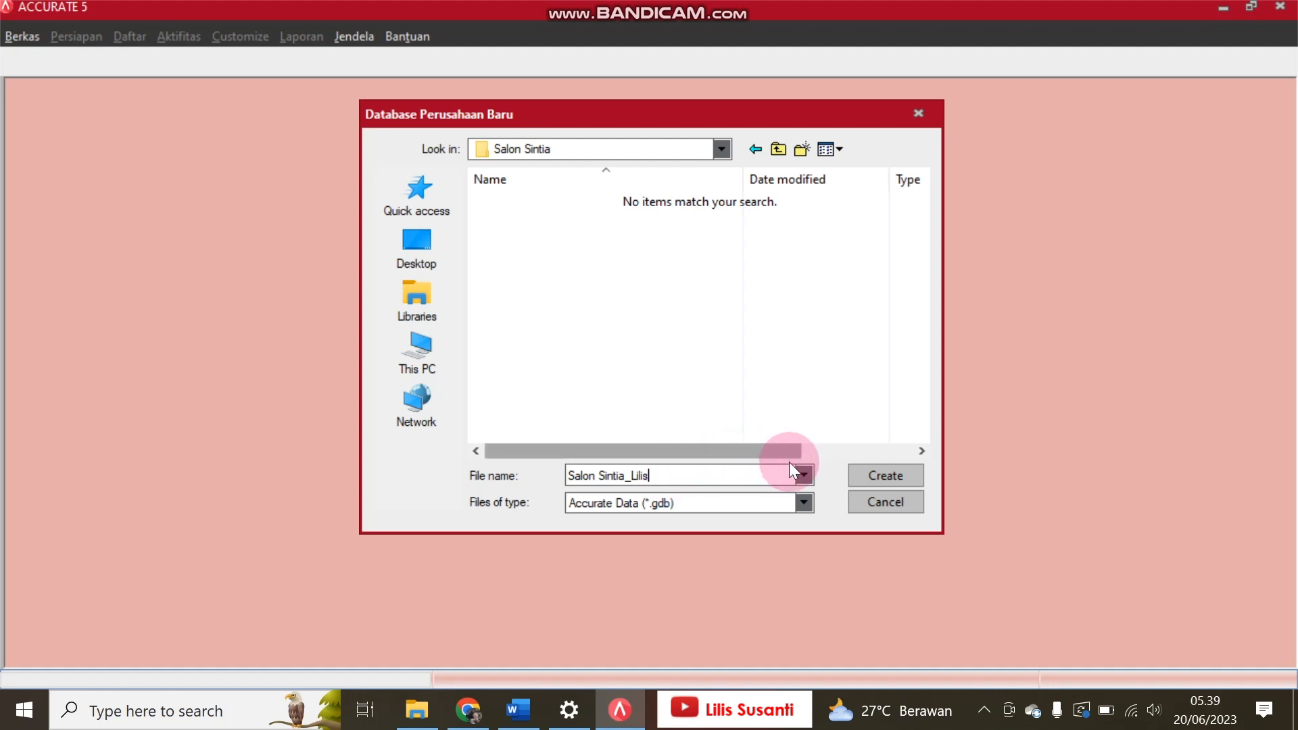
click(864, 475)
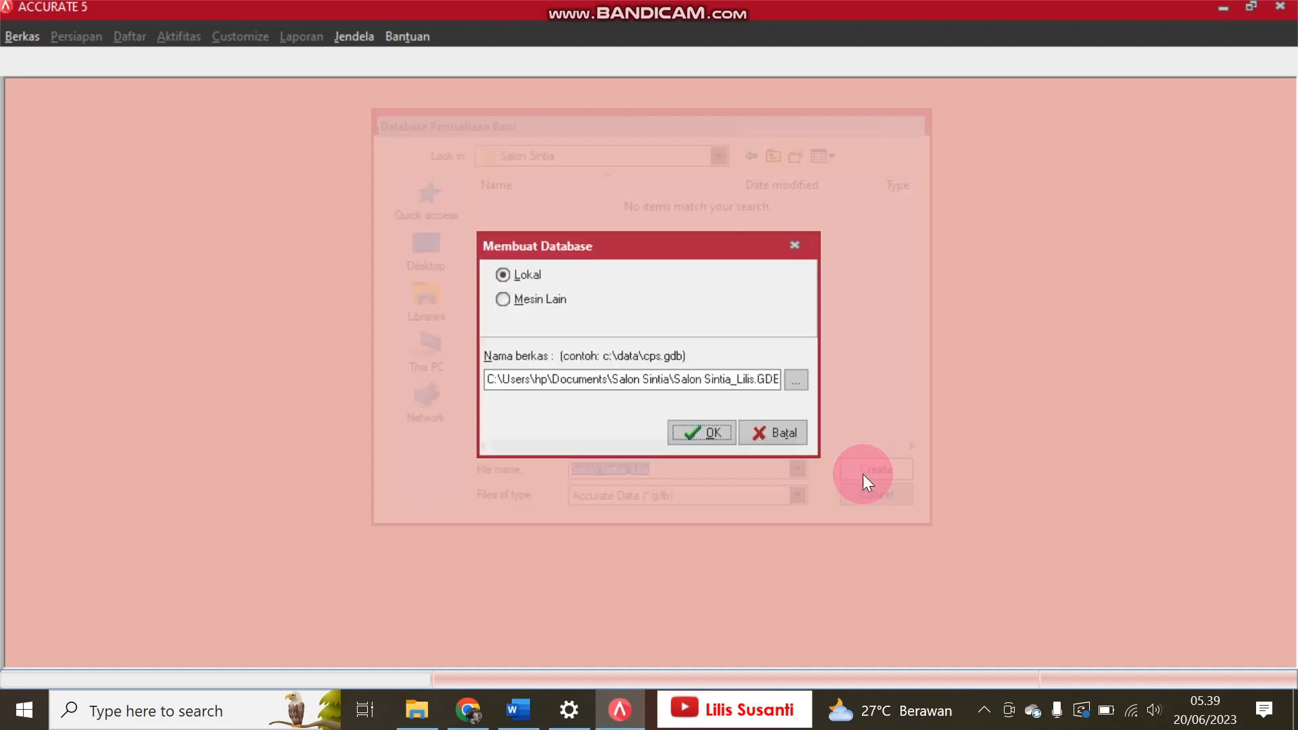
click(708, 428)
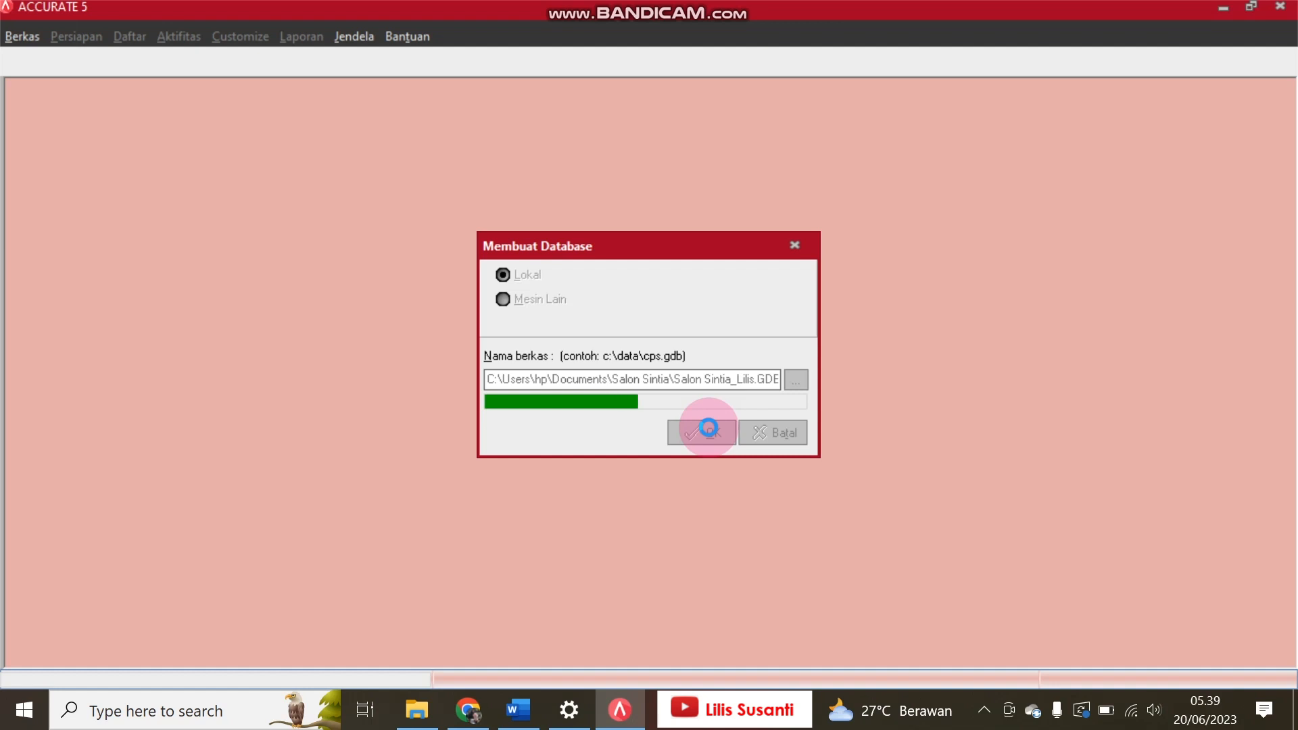
click(517, 709)
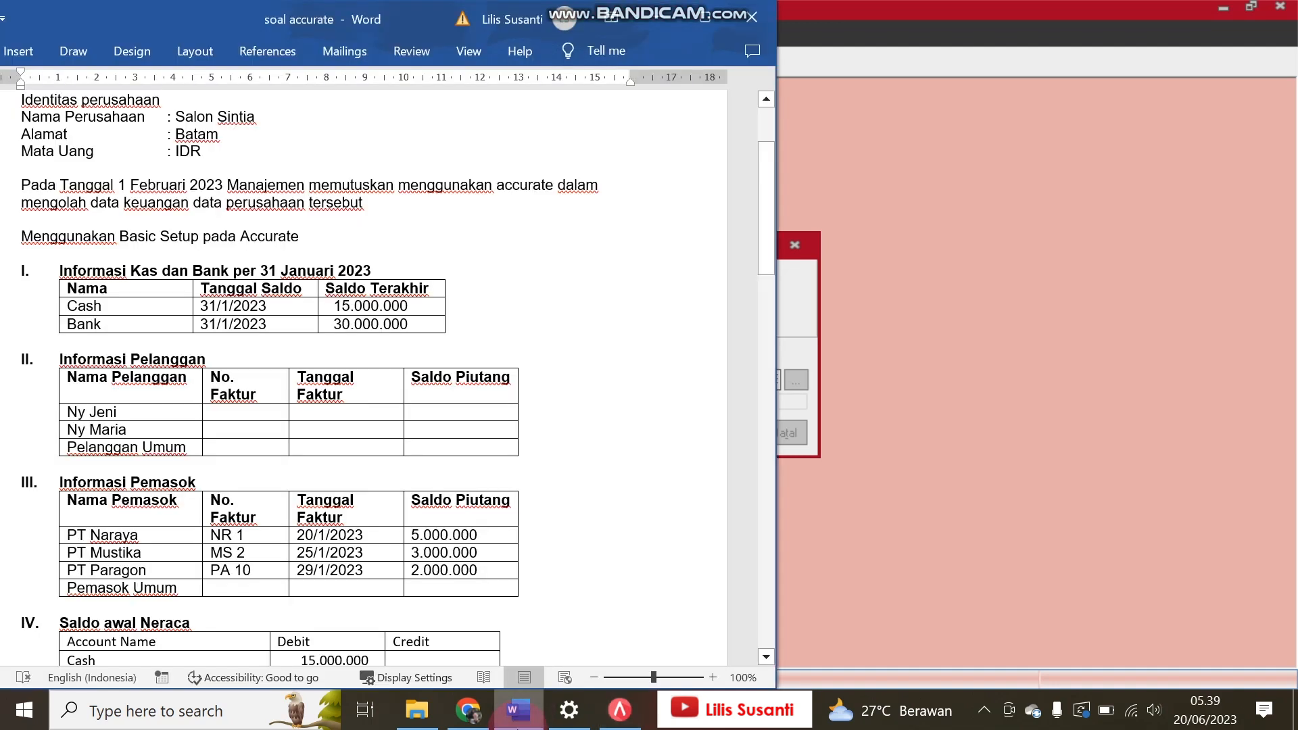
click(991, 444)
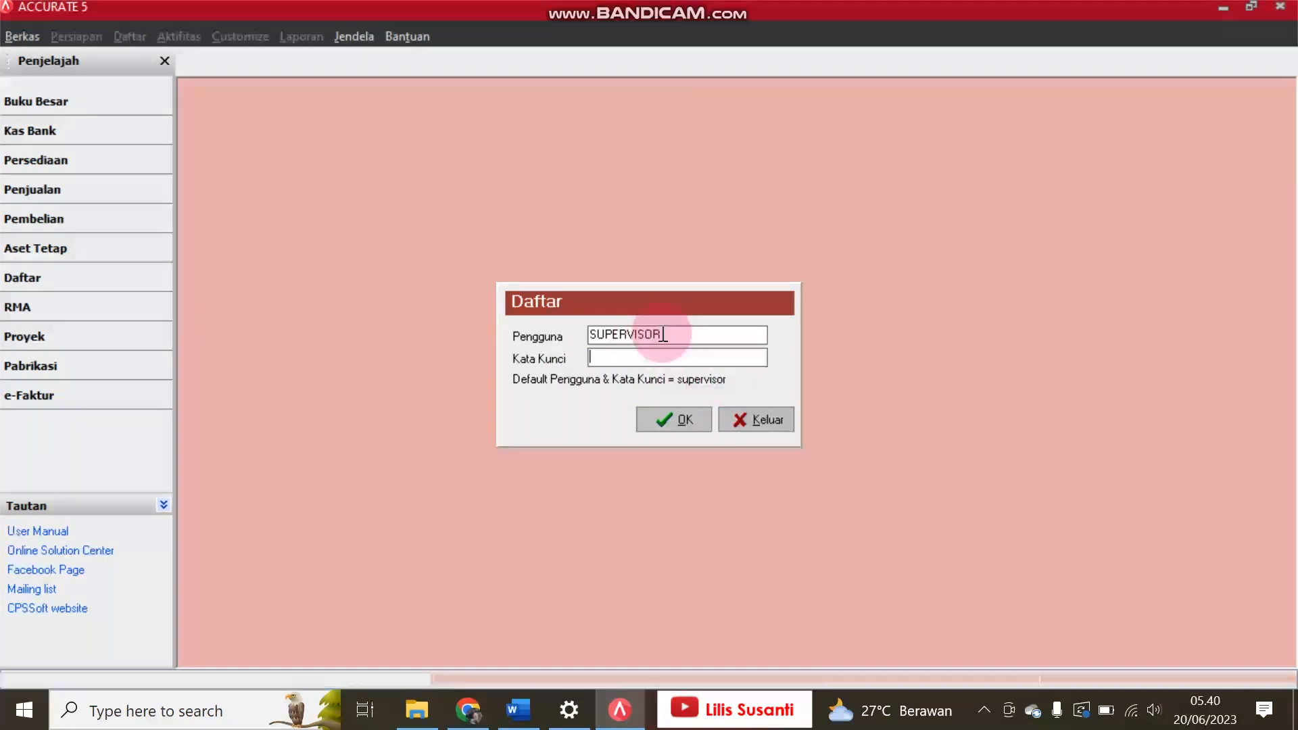
Step: Log in to the new company database with the prefilled default user and the account password
double_click(578, 339)
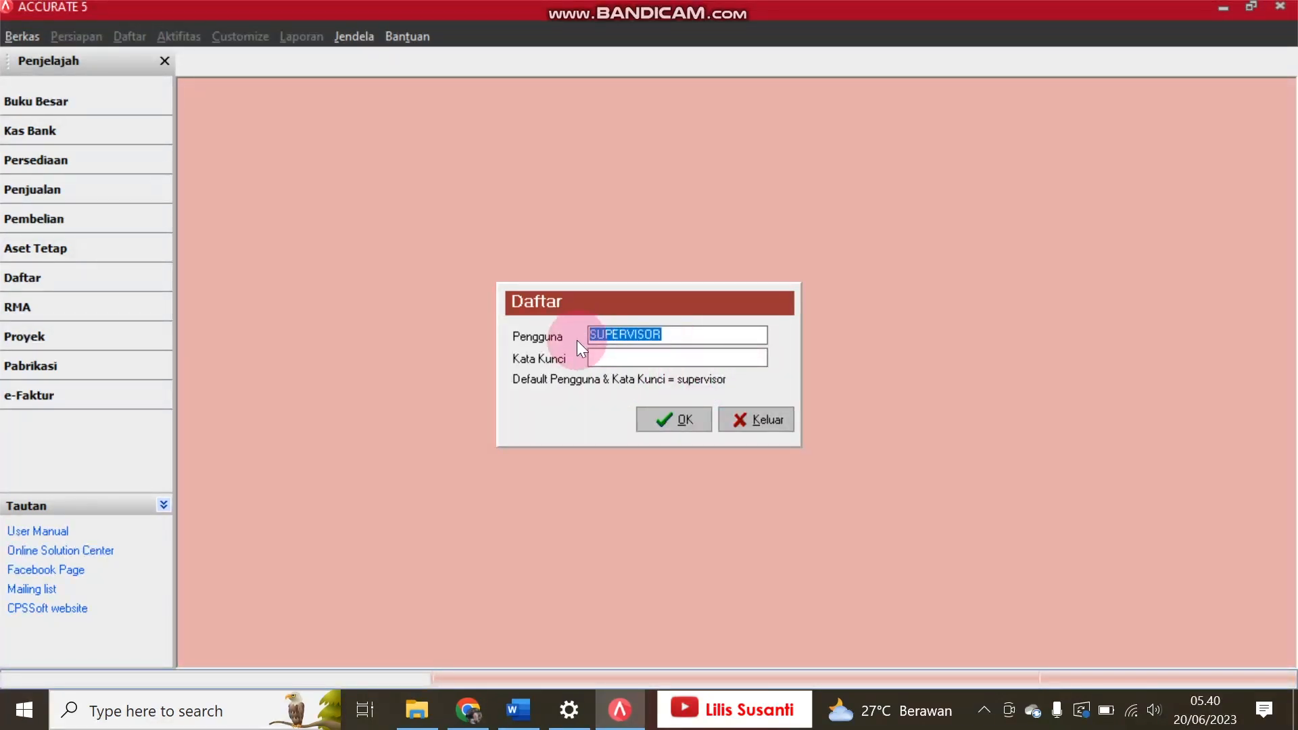
click(601, 357)
text(supervisor)
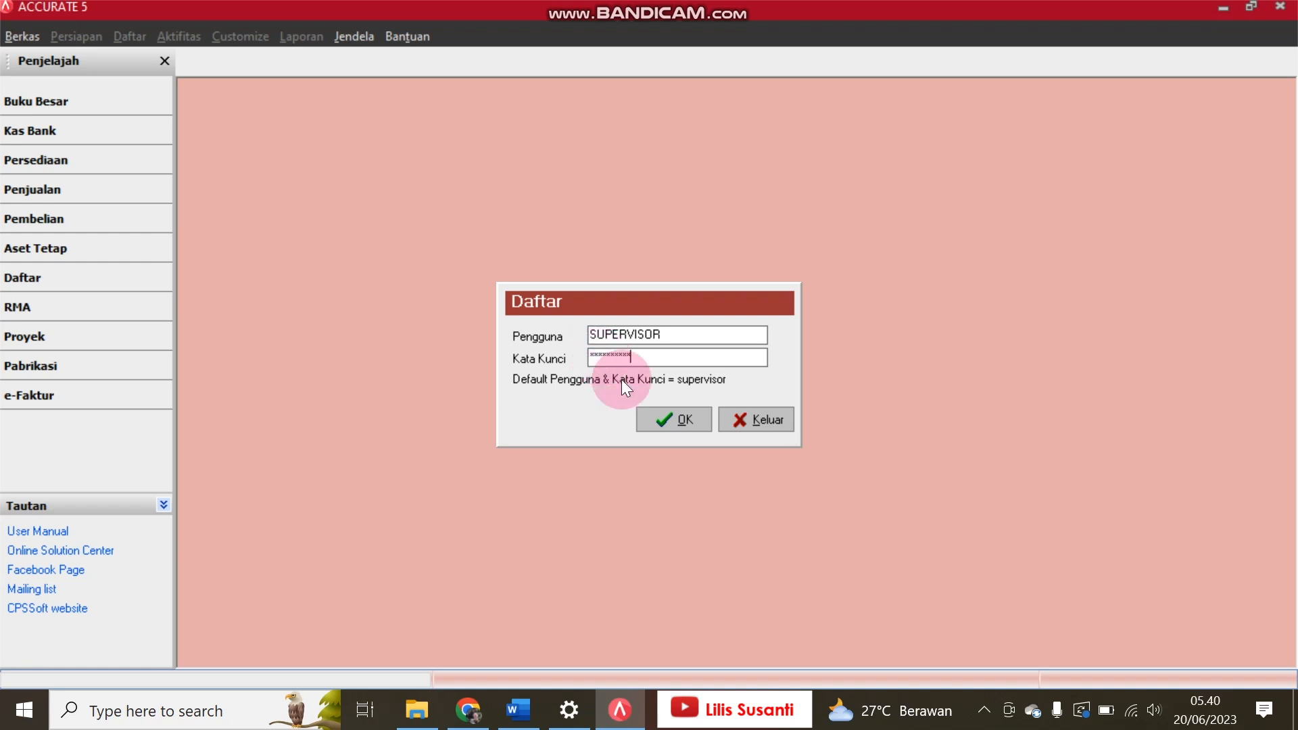
click(672, 424)
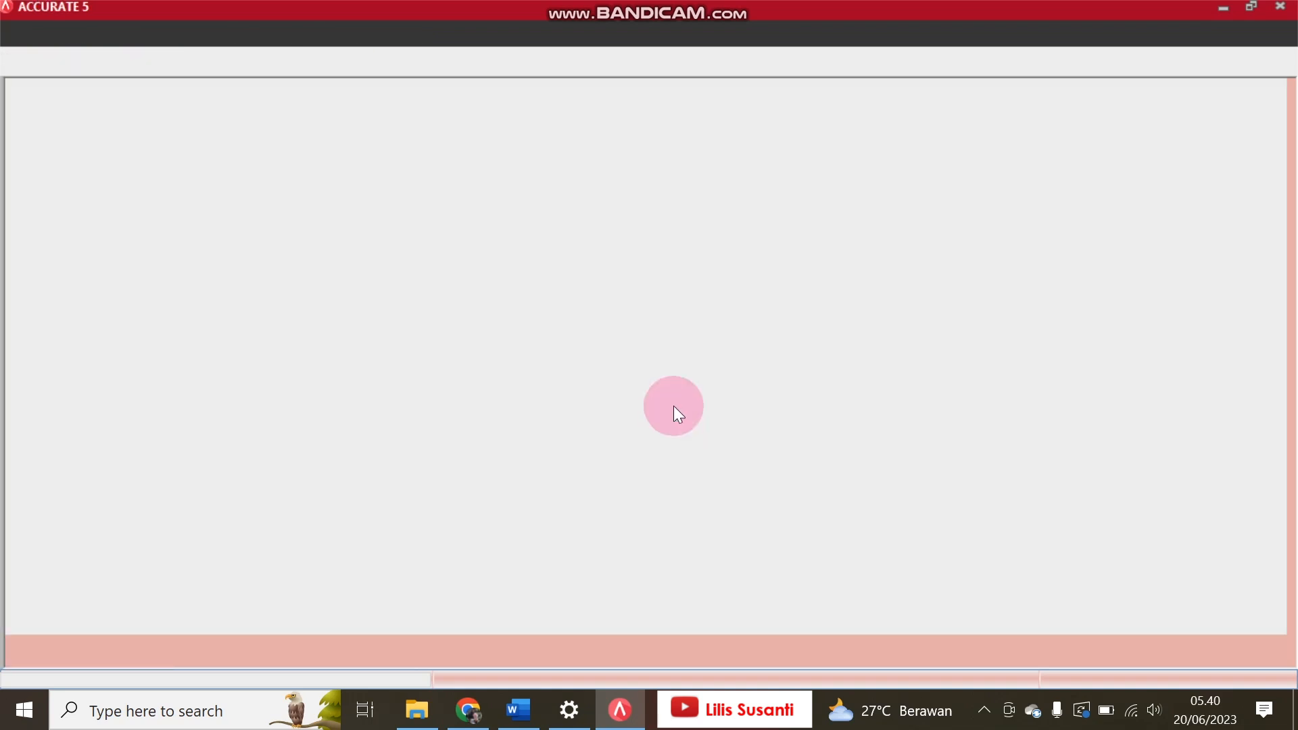
Step: Restore the Accurate window from full screen and resize it so the Word exercise stays visible beside it
click(1247, 4)
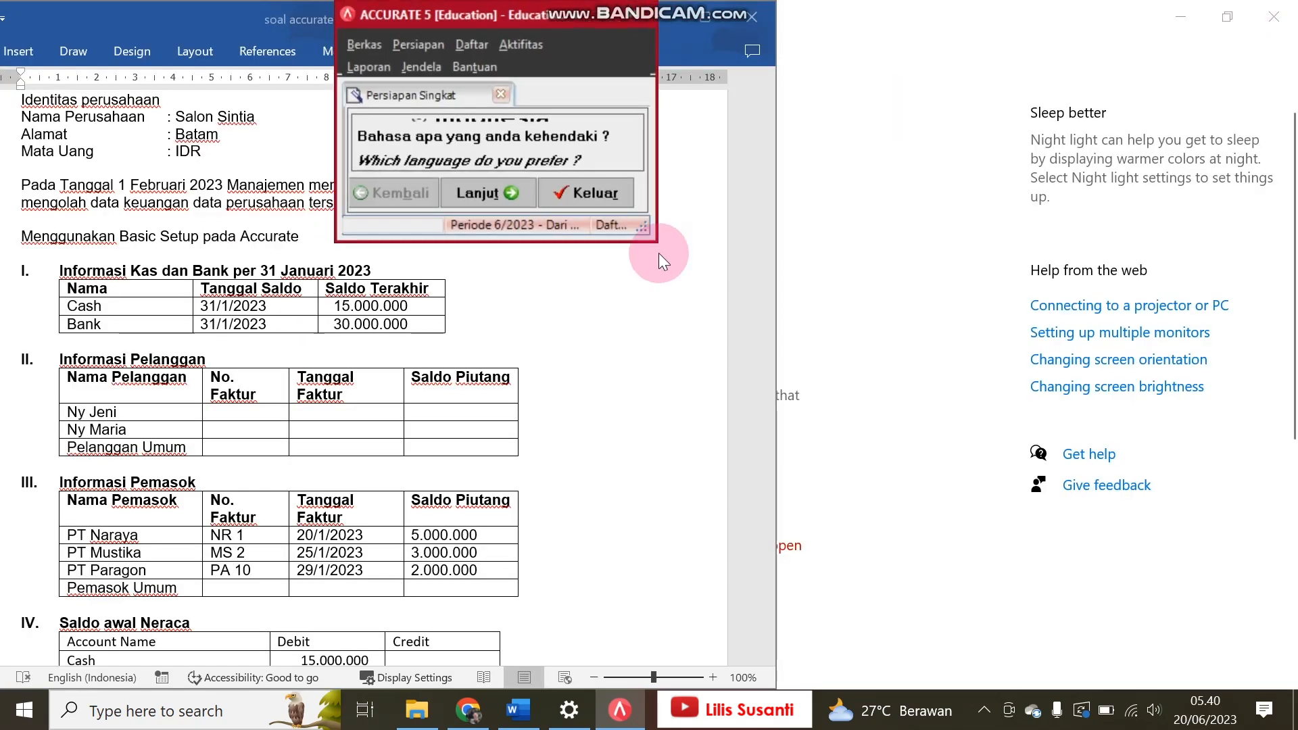
drag(657, 241, 1290, 684)
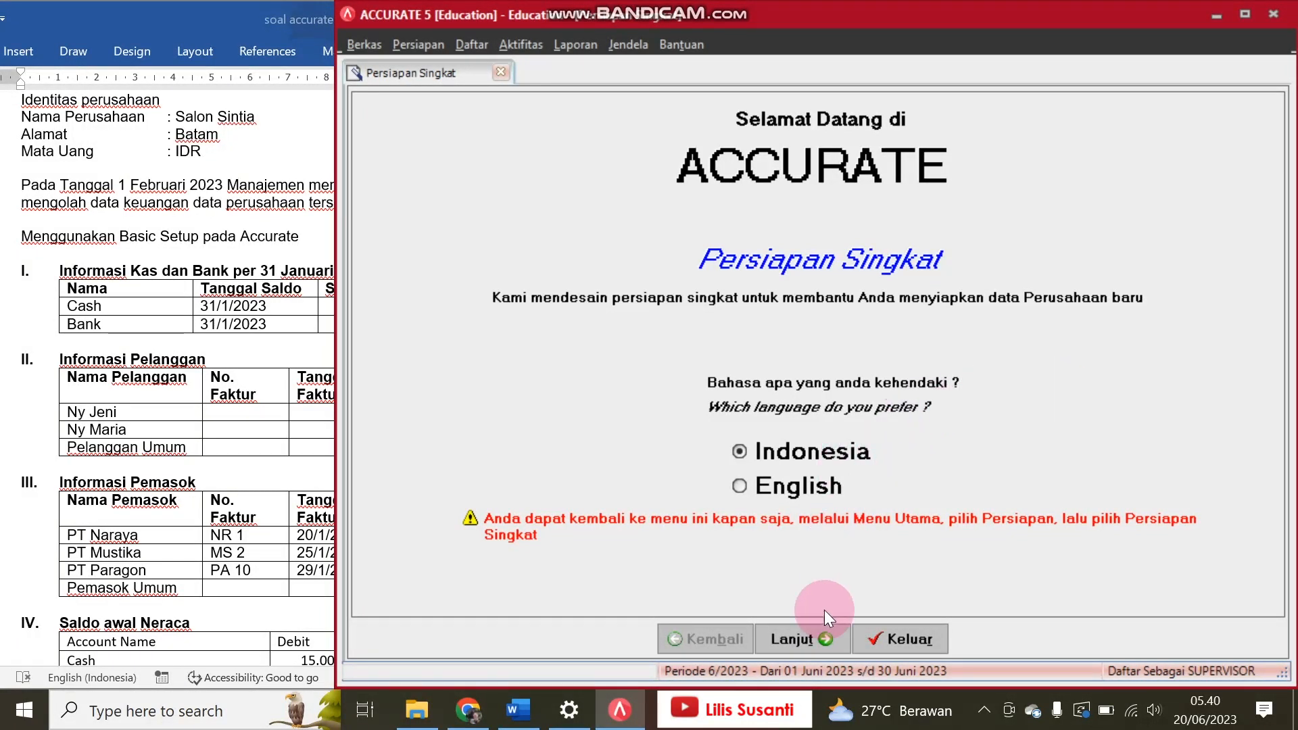
Step: Proceed through the quick setup with Indonesia as the language and Persiapan Standar as the setup type
click(819, 644)
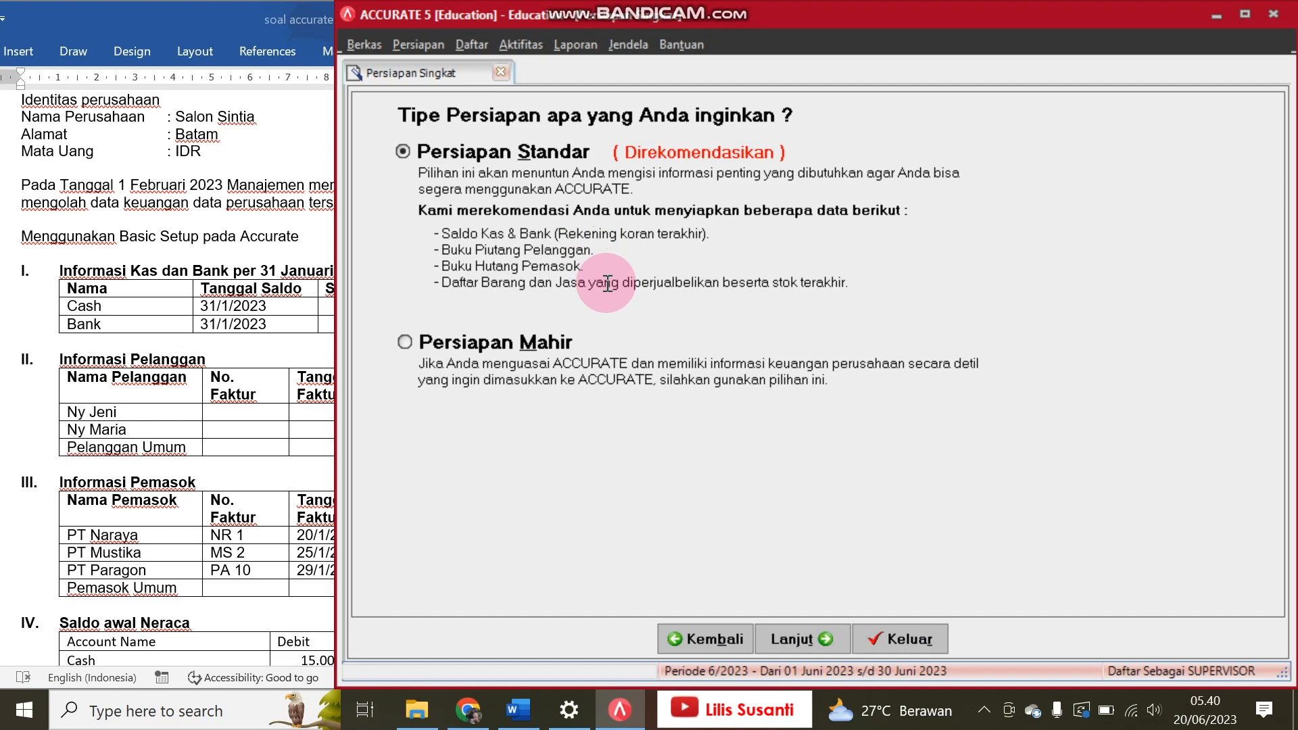
click(223, 304)
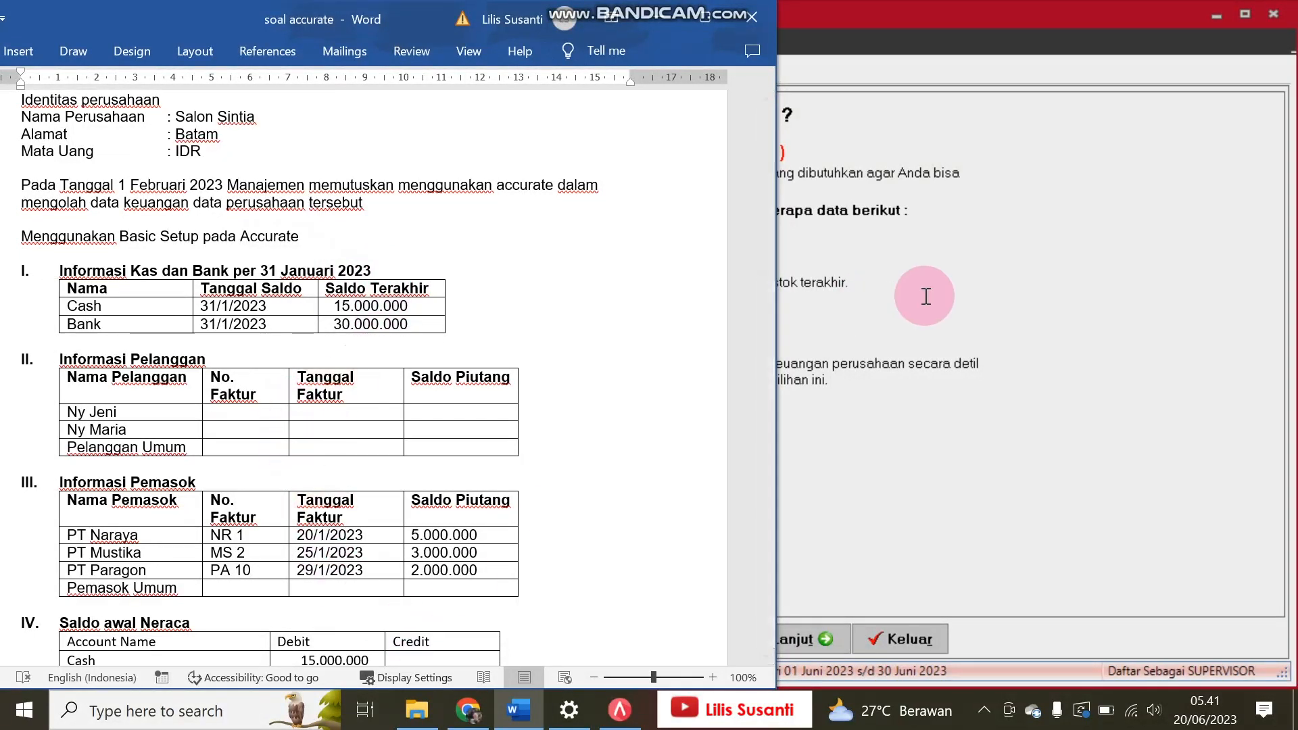
click(1045, 283)
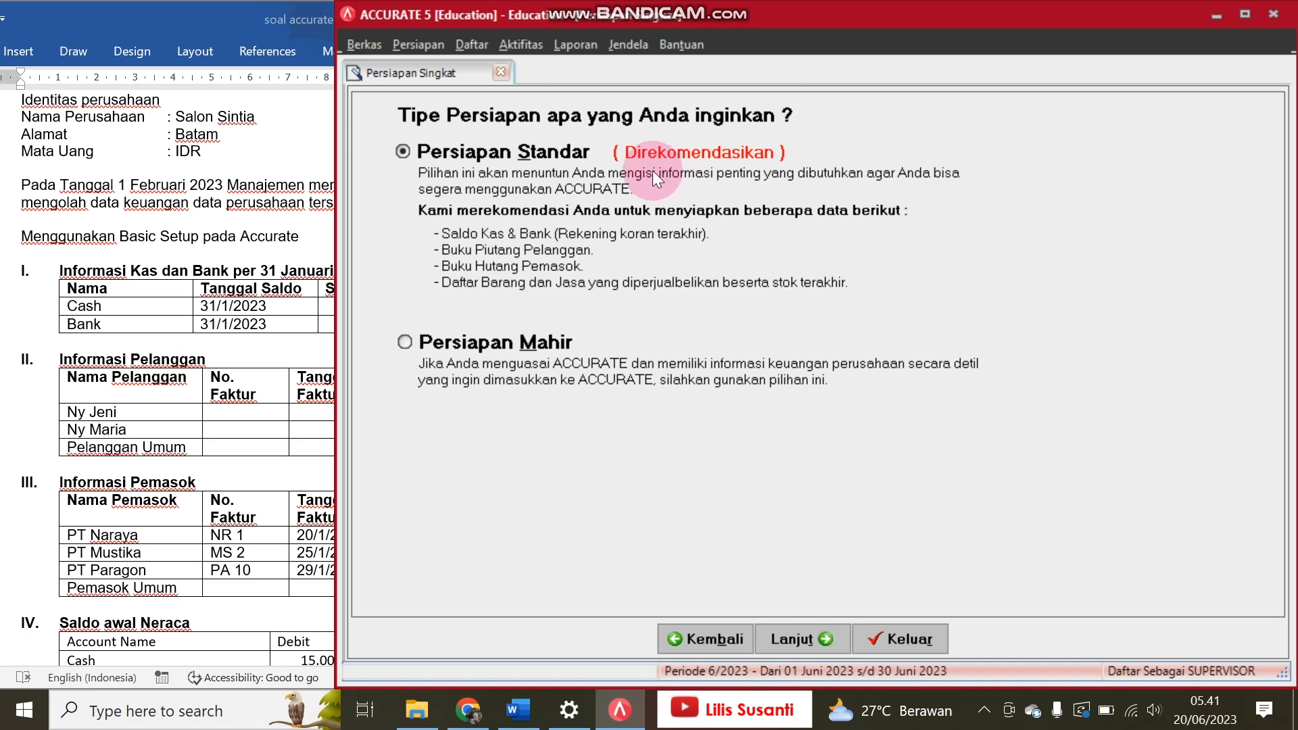
click(562, 153)
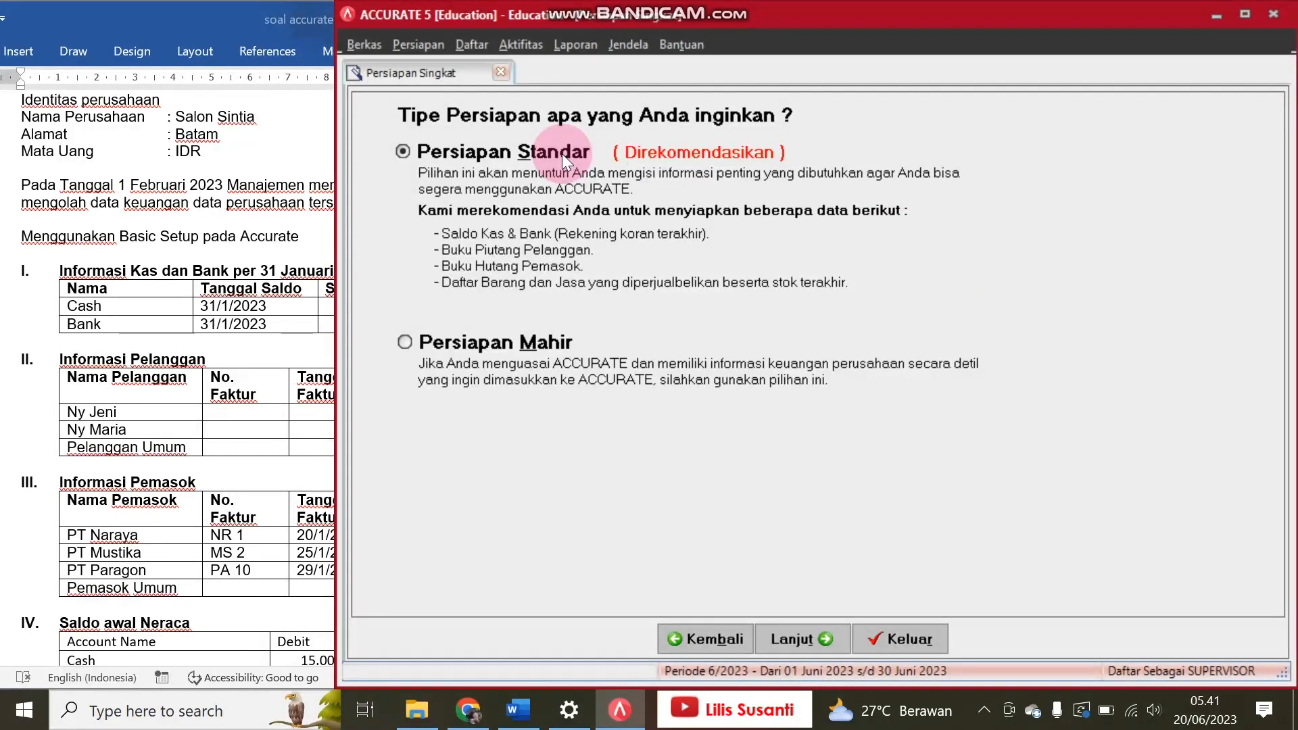
click(98, 284)
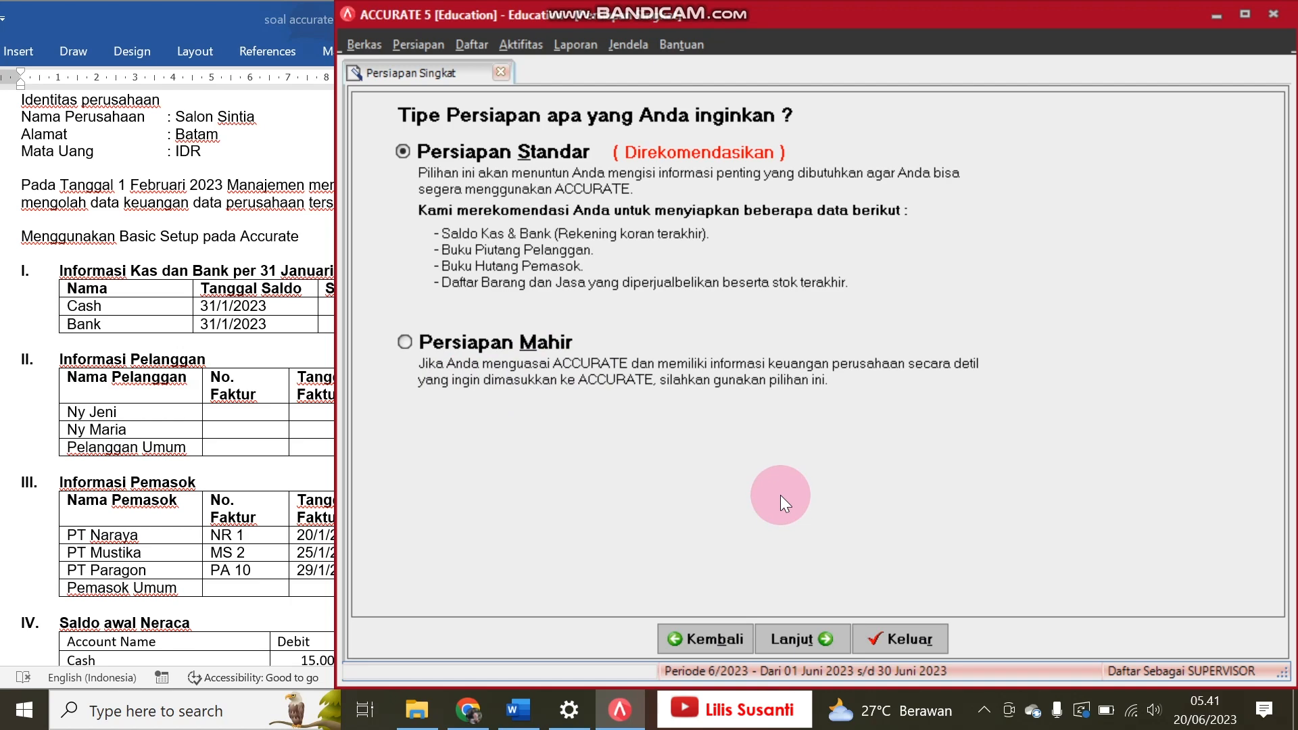
click(808, 651)
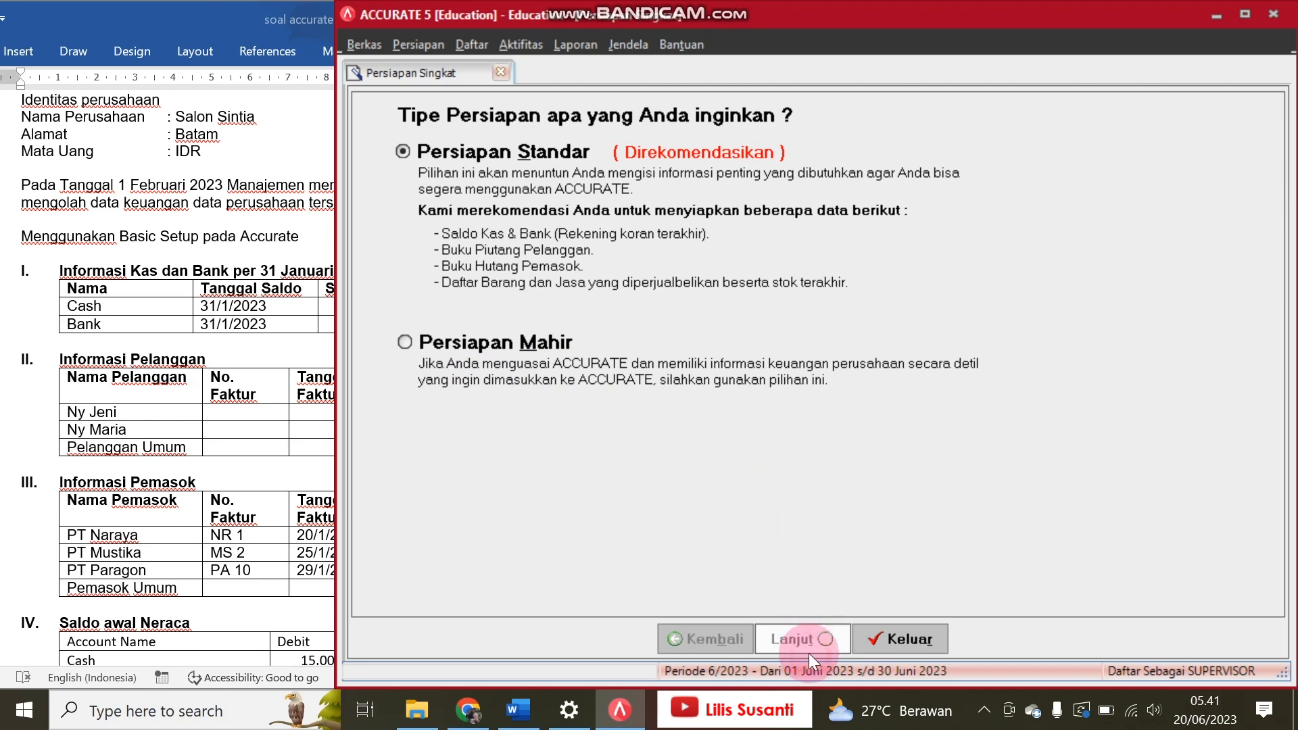
Step: Enter Salon Sintia, an underscore and the preparer's first name as the company name, with Batam as the address, and submit the company information
click(592, 411)
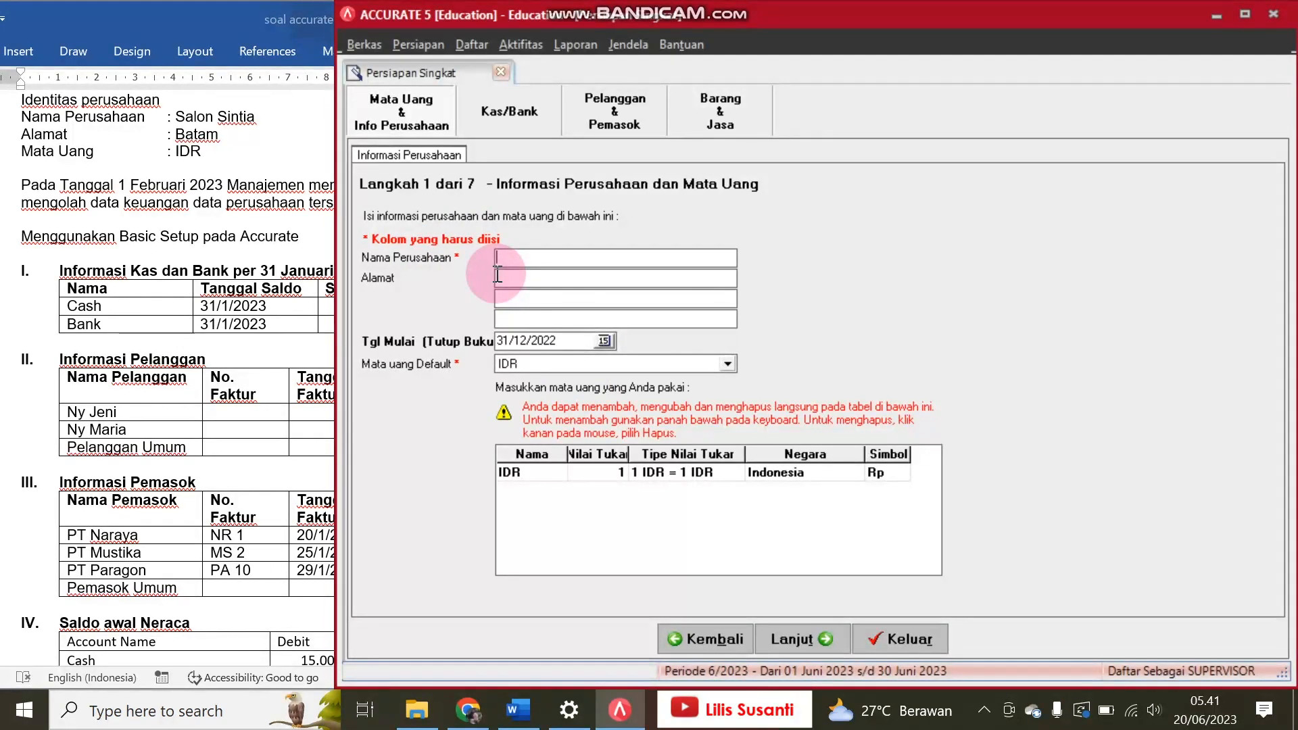
text(Salon Sintia)
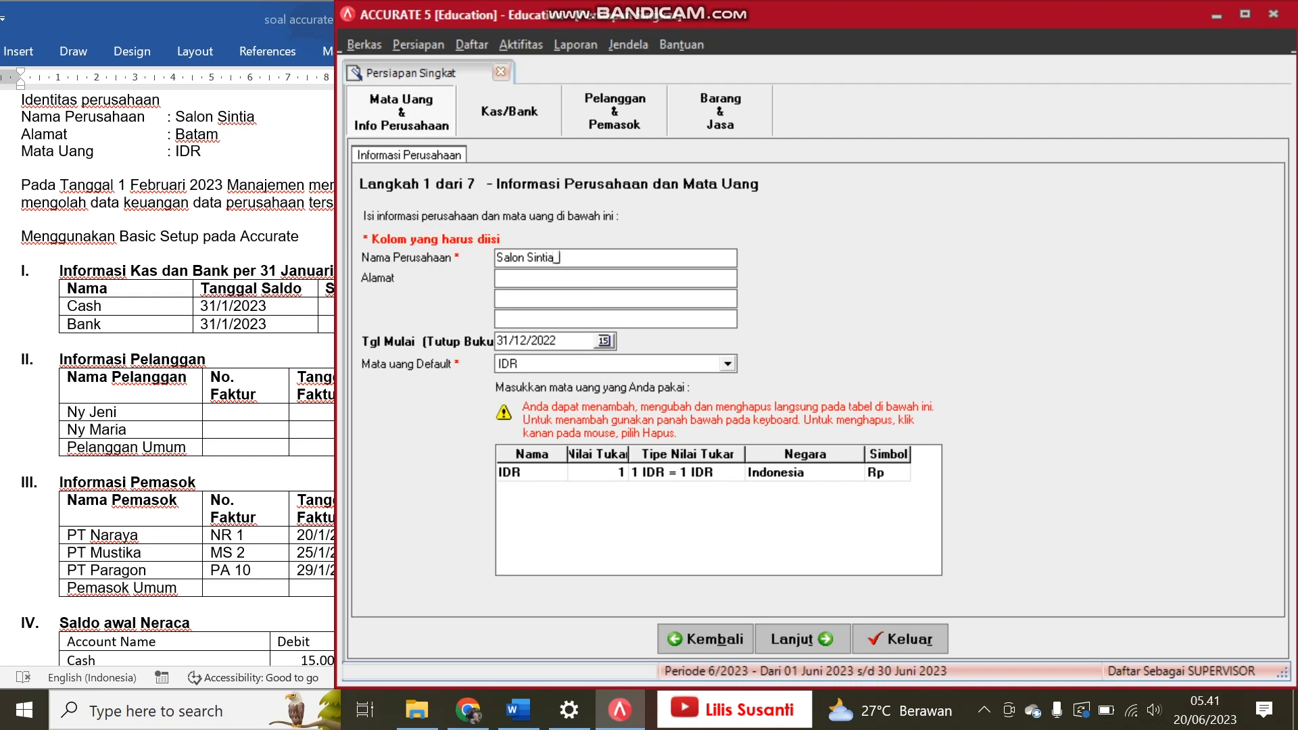
text(_Lilis)
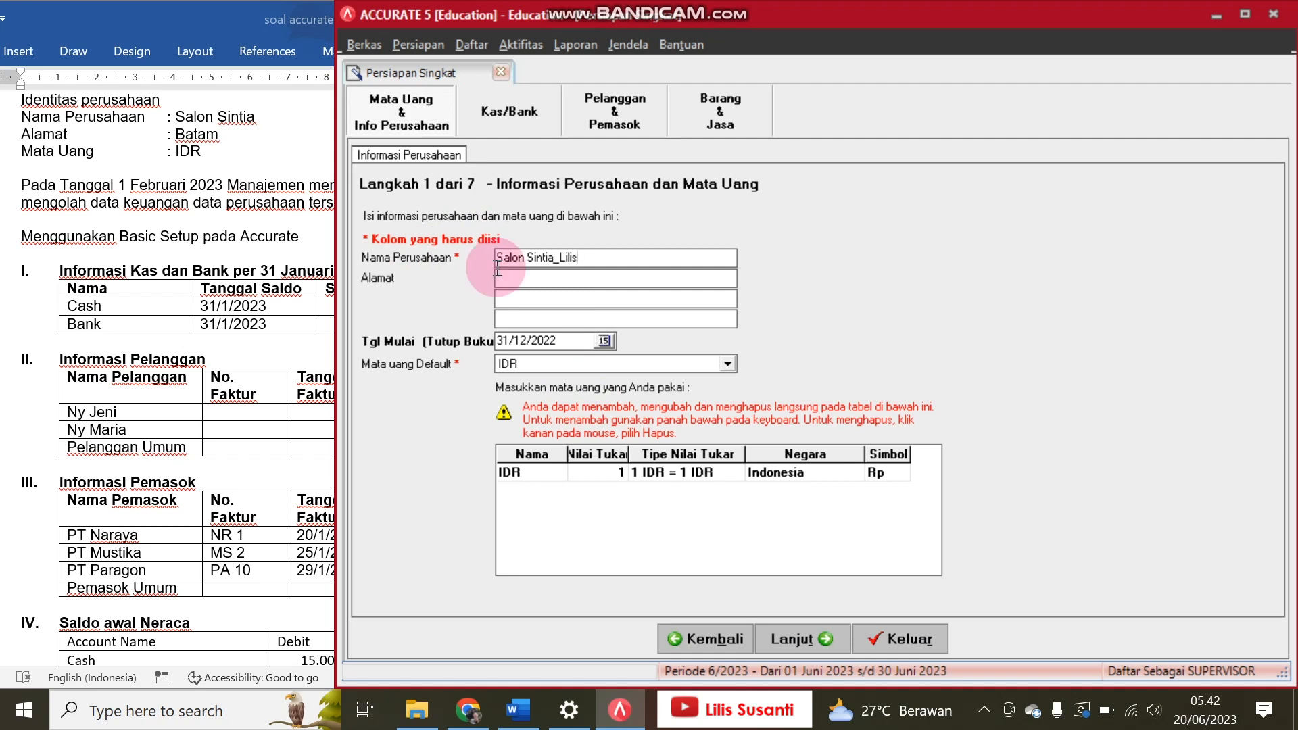
click(520, 284)
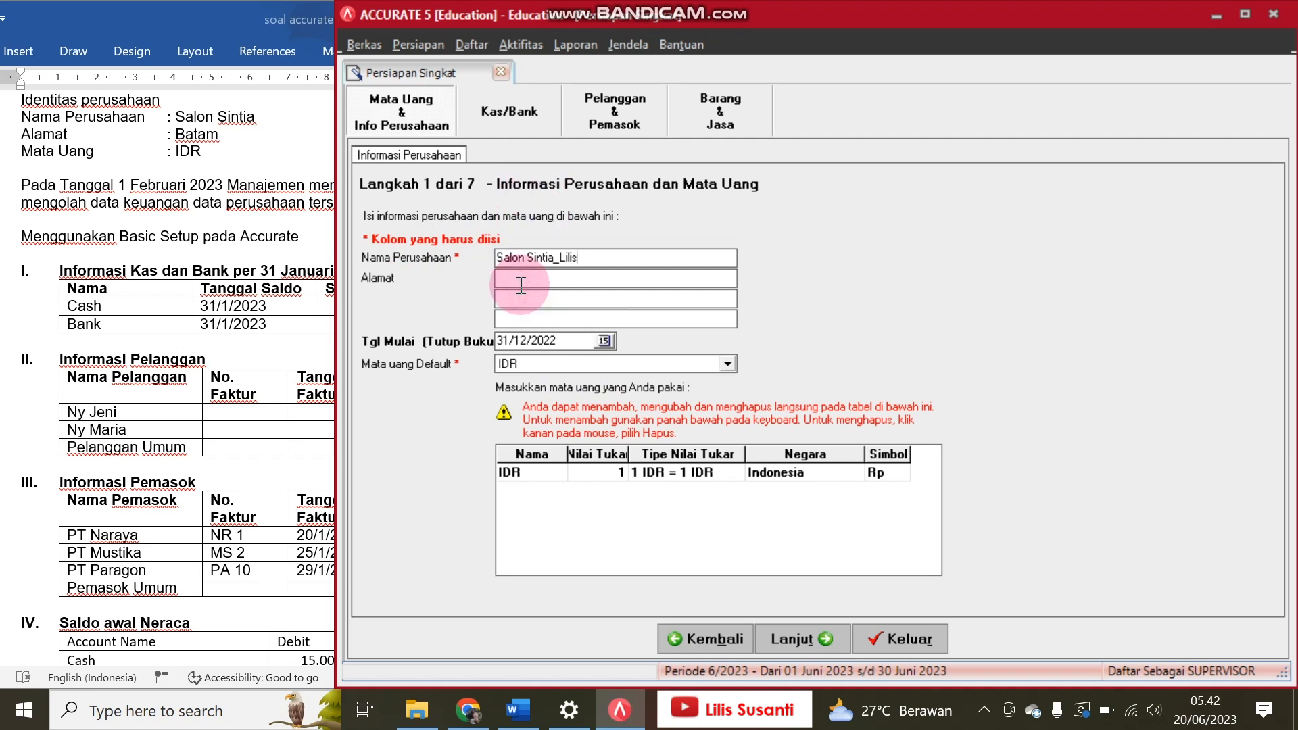
text(Batam)
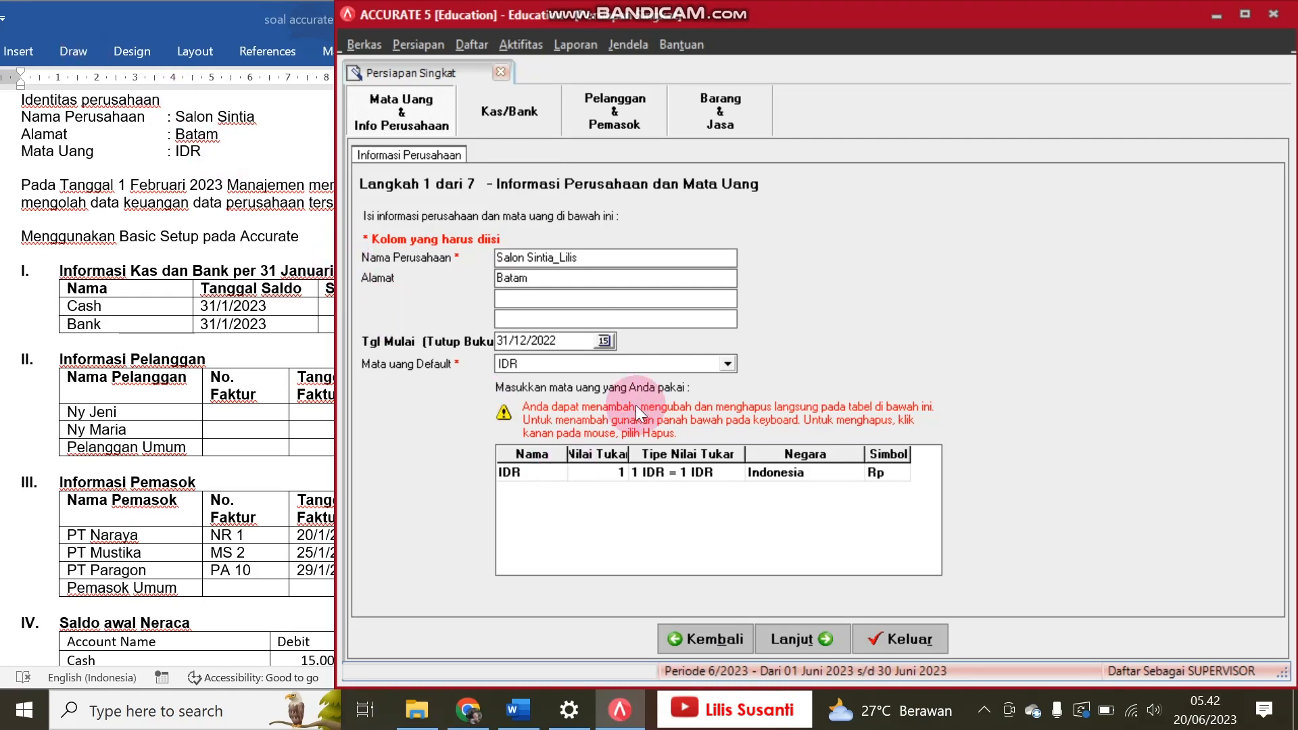
click(809, 639)
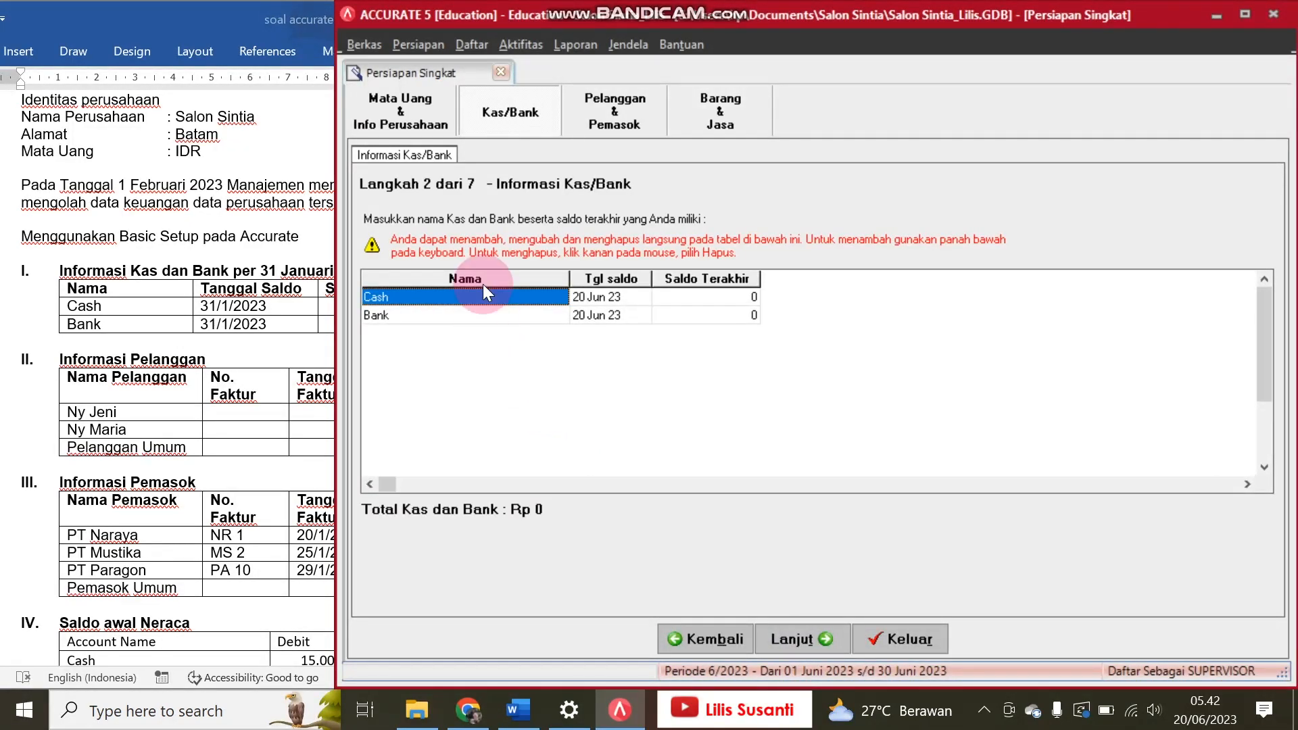
Step: Return to the company information, set the start date (Tgl Mulai) to 31/01/2023 per the Word exercise, and continue to the cash and bank information
click(418, 121)
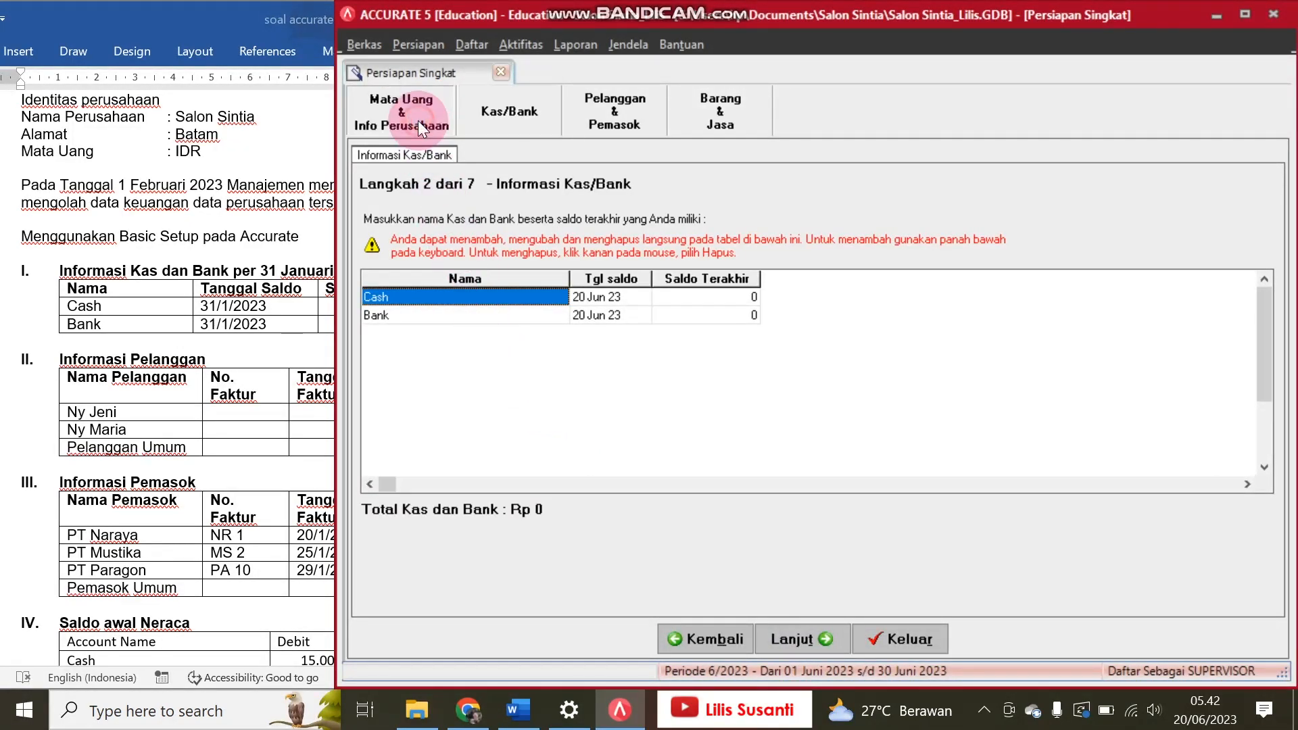
click(169, 300)
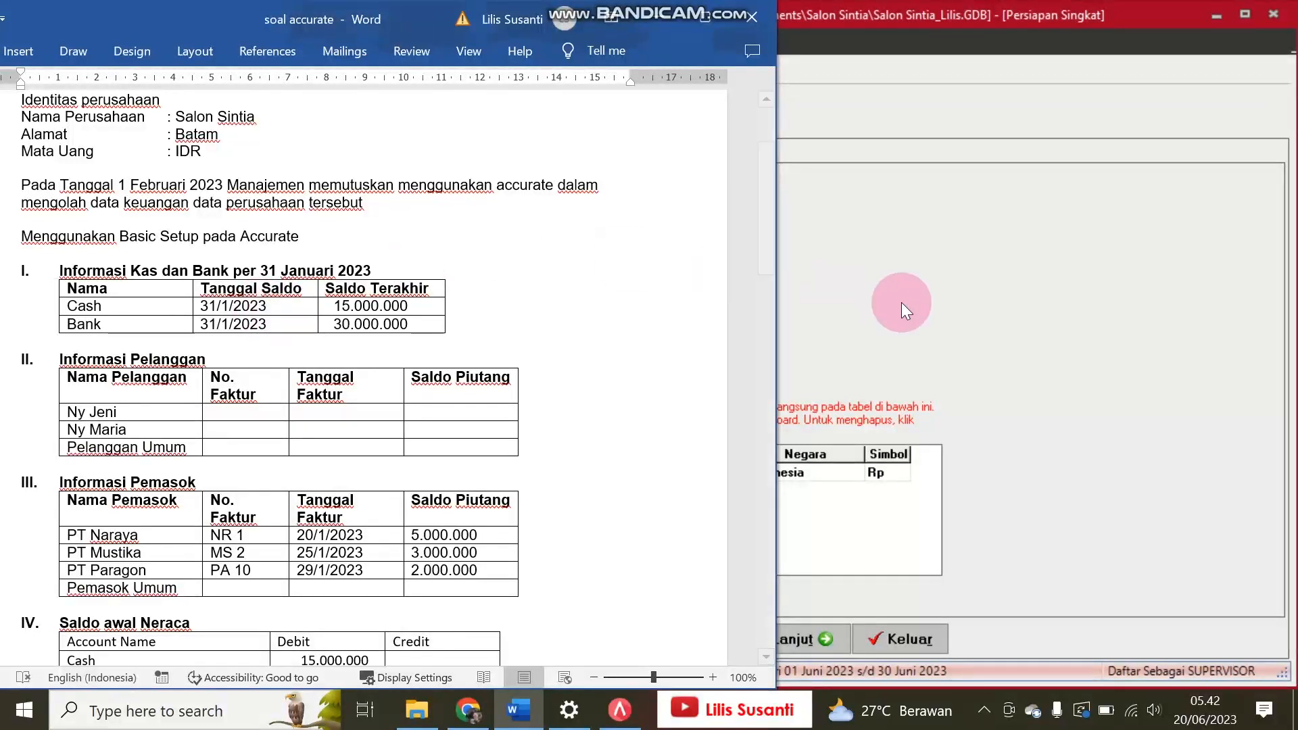
click(902, 302)
drag(578, 349, 461, 348)
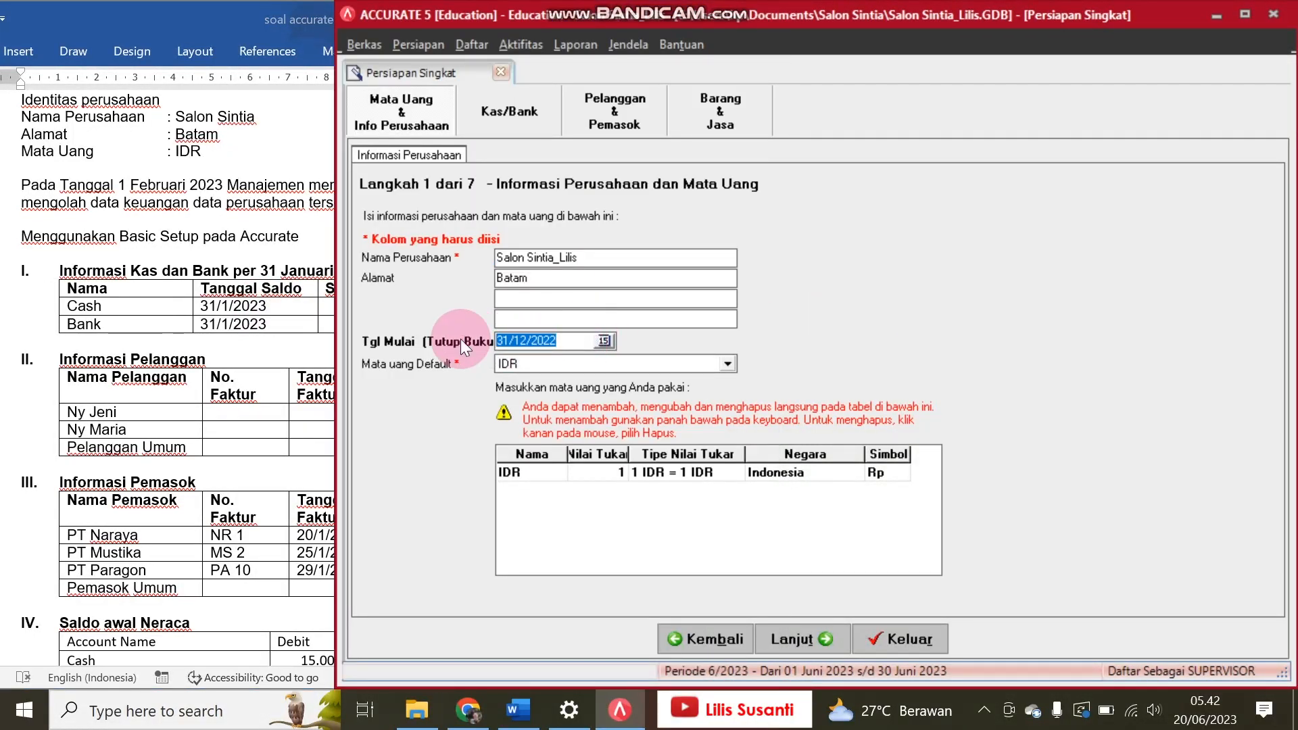
text(31/)
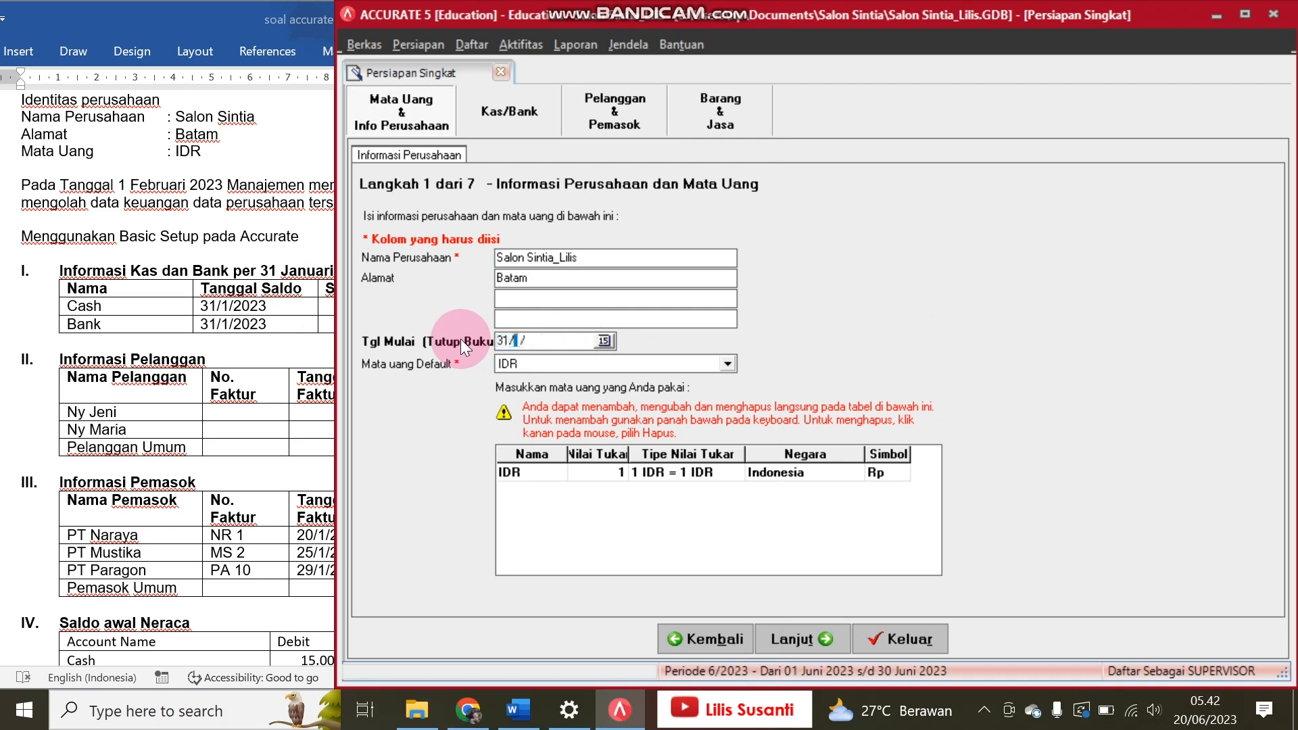
text(01/2023)
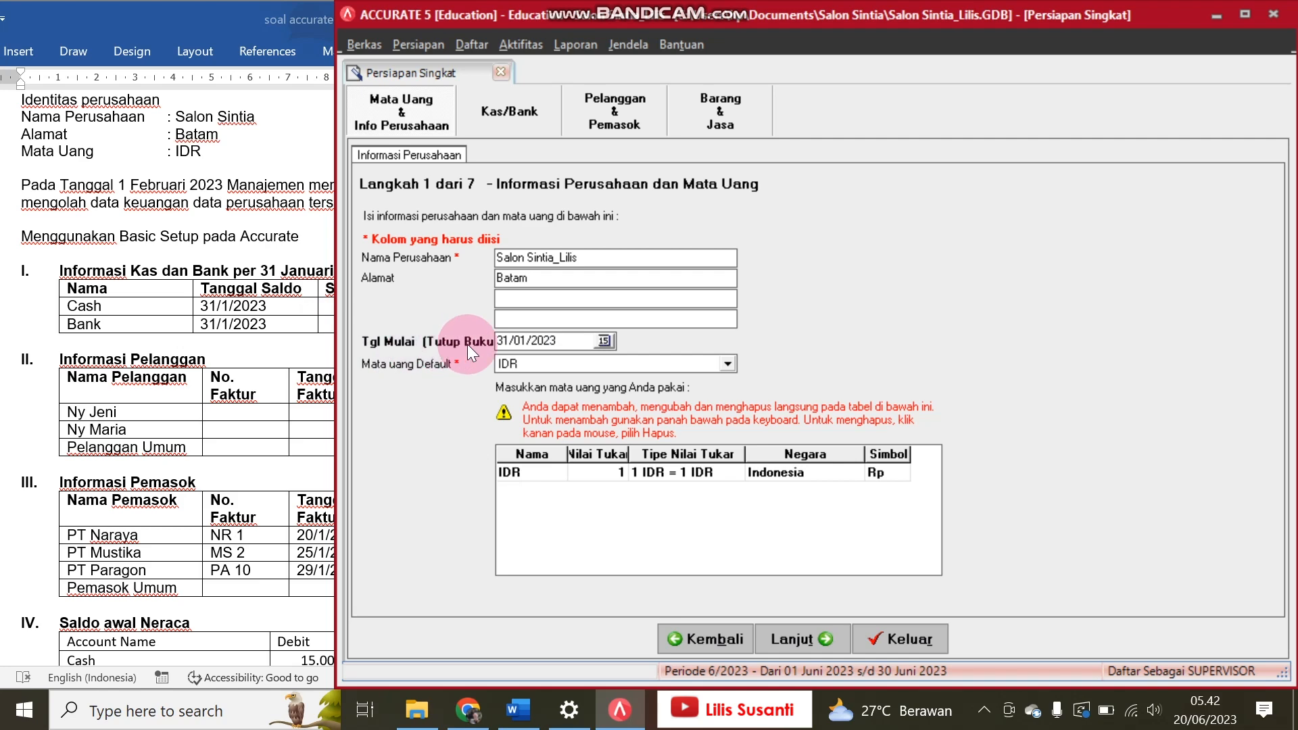
click(192, 260)
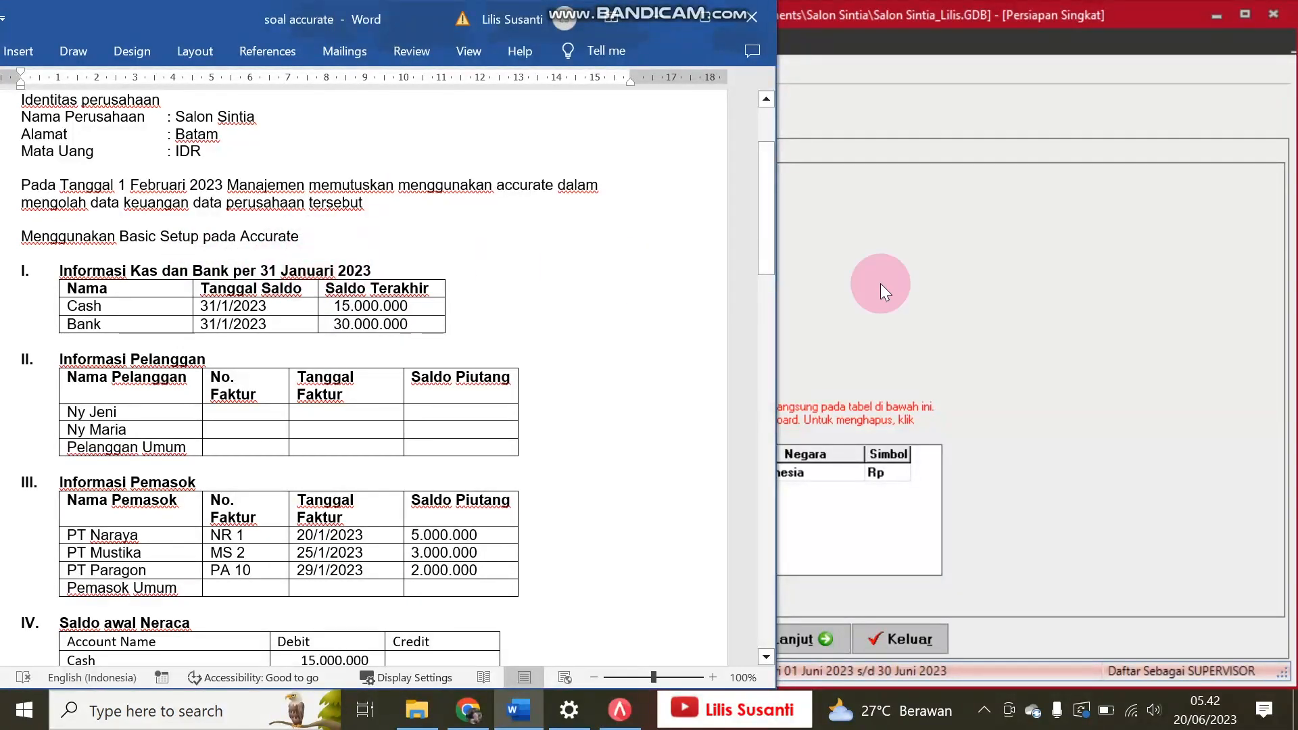
click(880, 282)
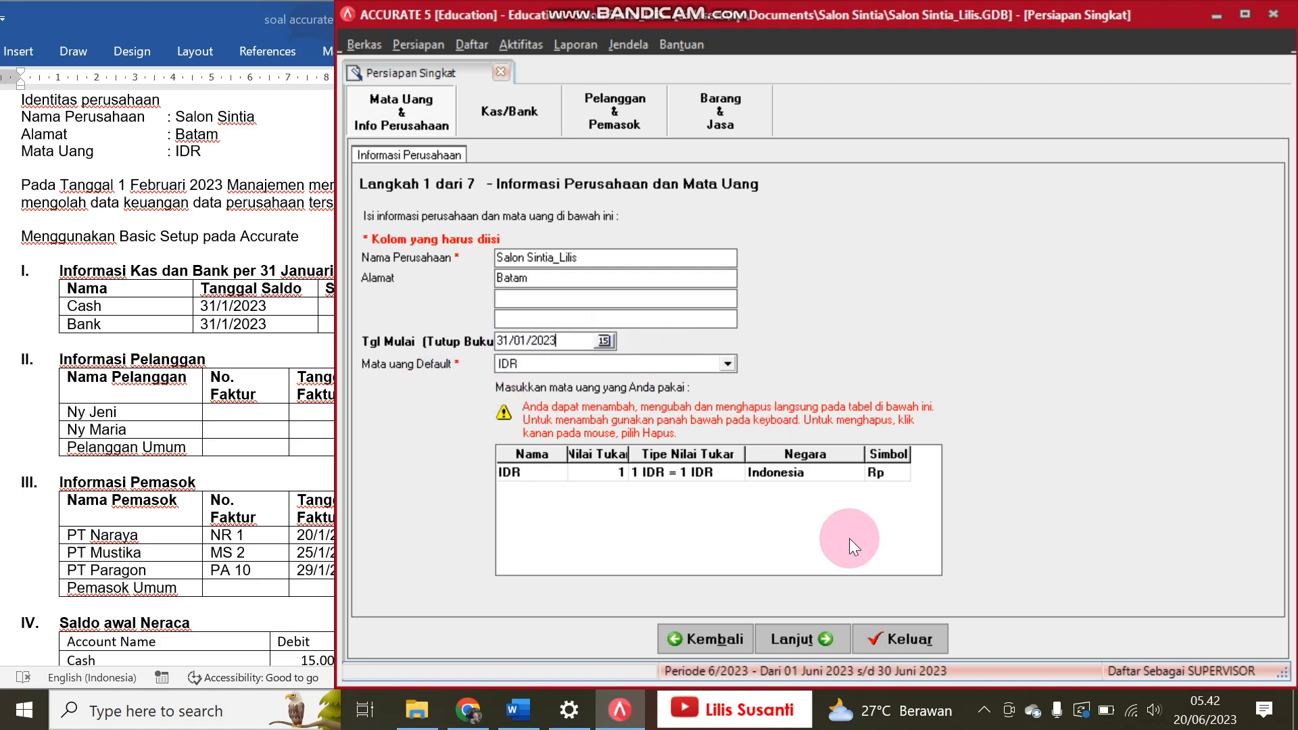
click(785, 645)
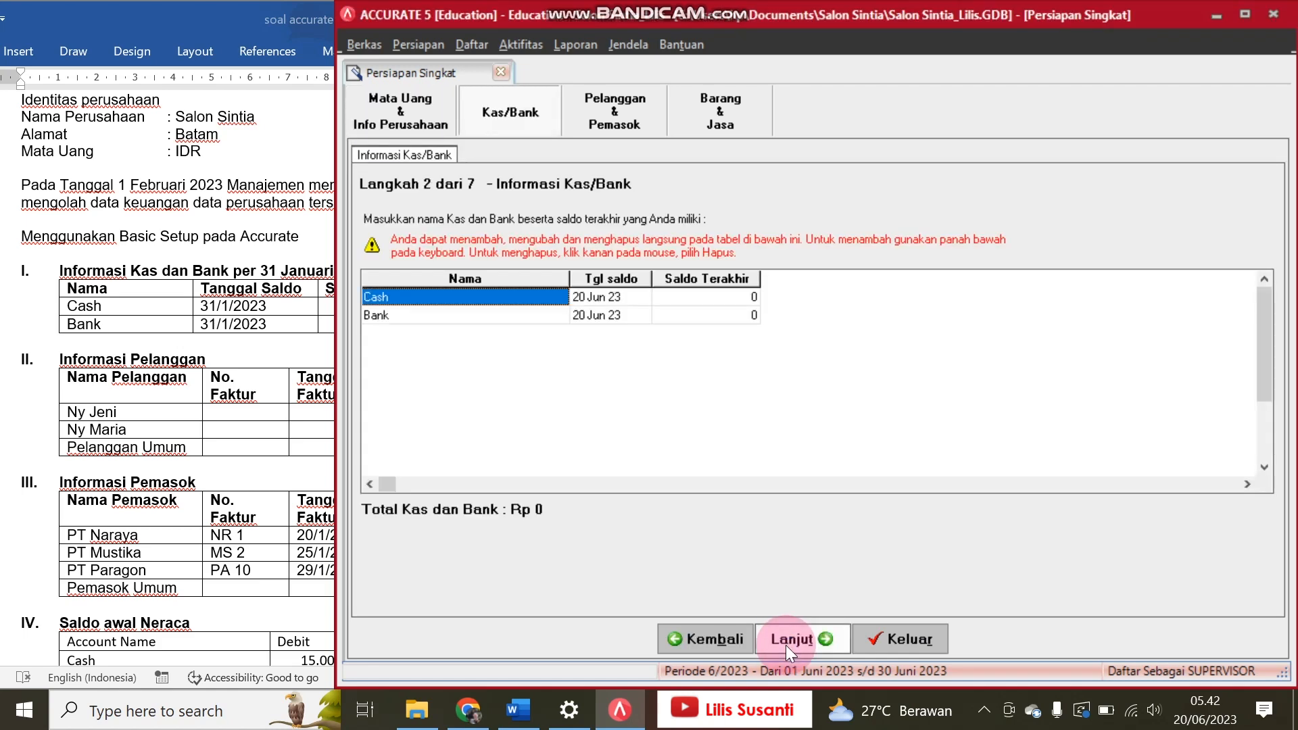
Step: Set the balance date of the Cash account to 31/01/23
click(594, 295)
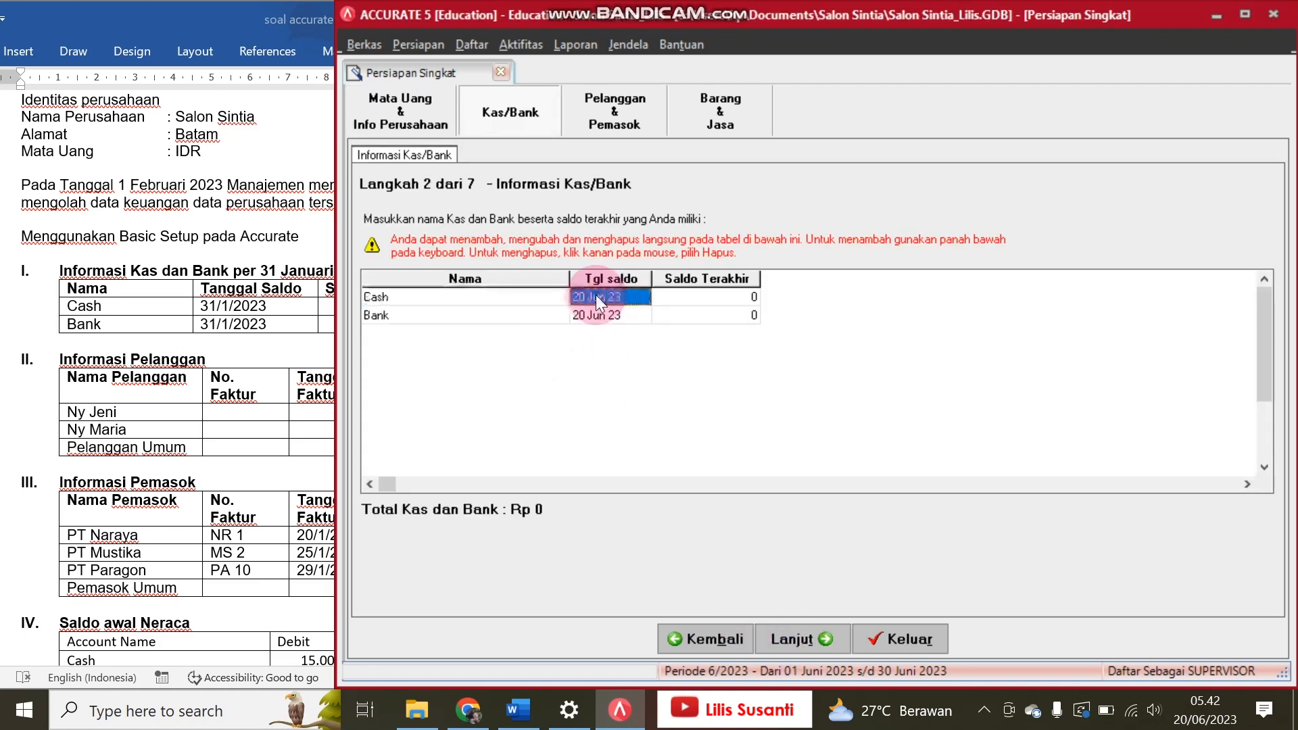
text(31)
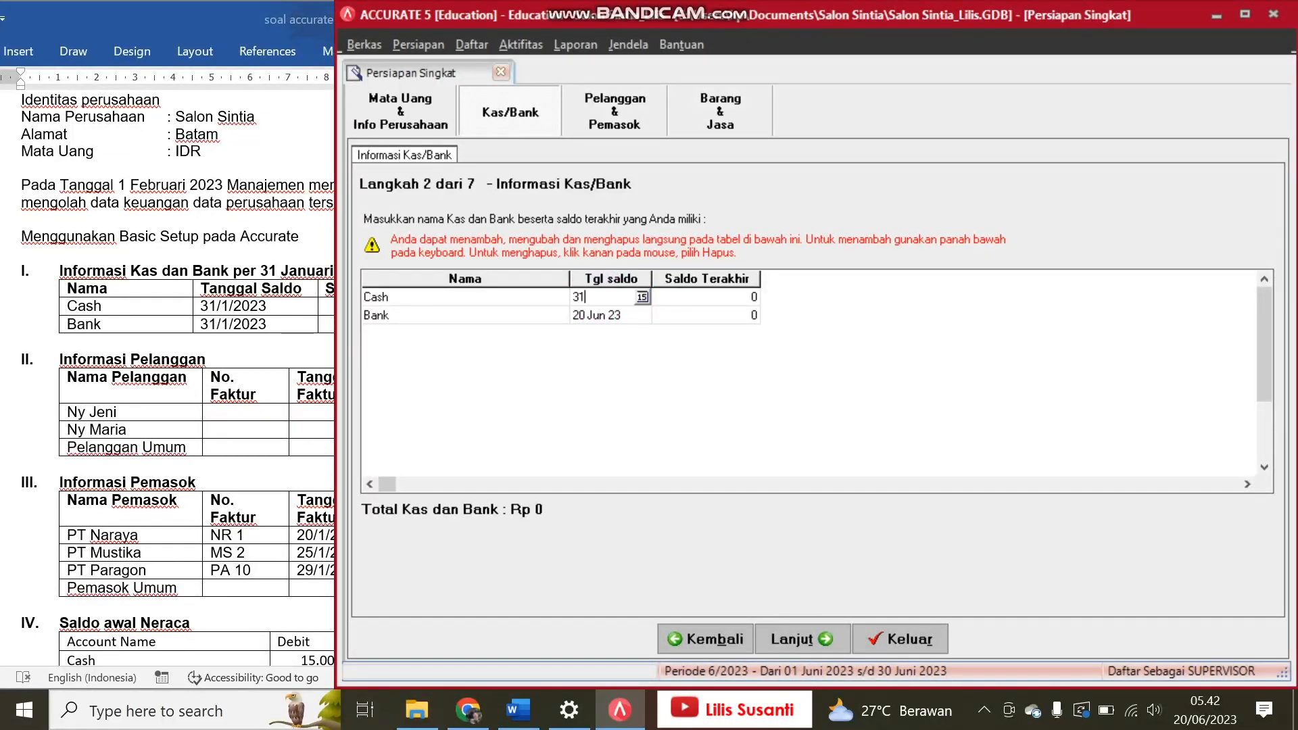
text(/012)
key(BackSpace)
text(/2)
text(3)
key(Return)
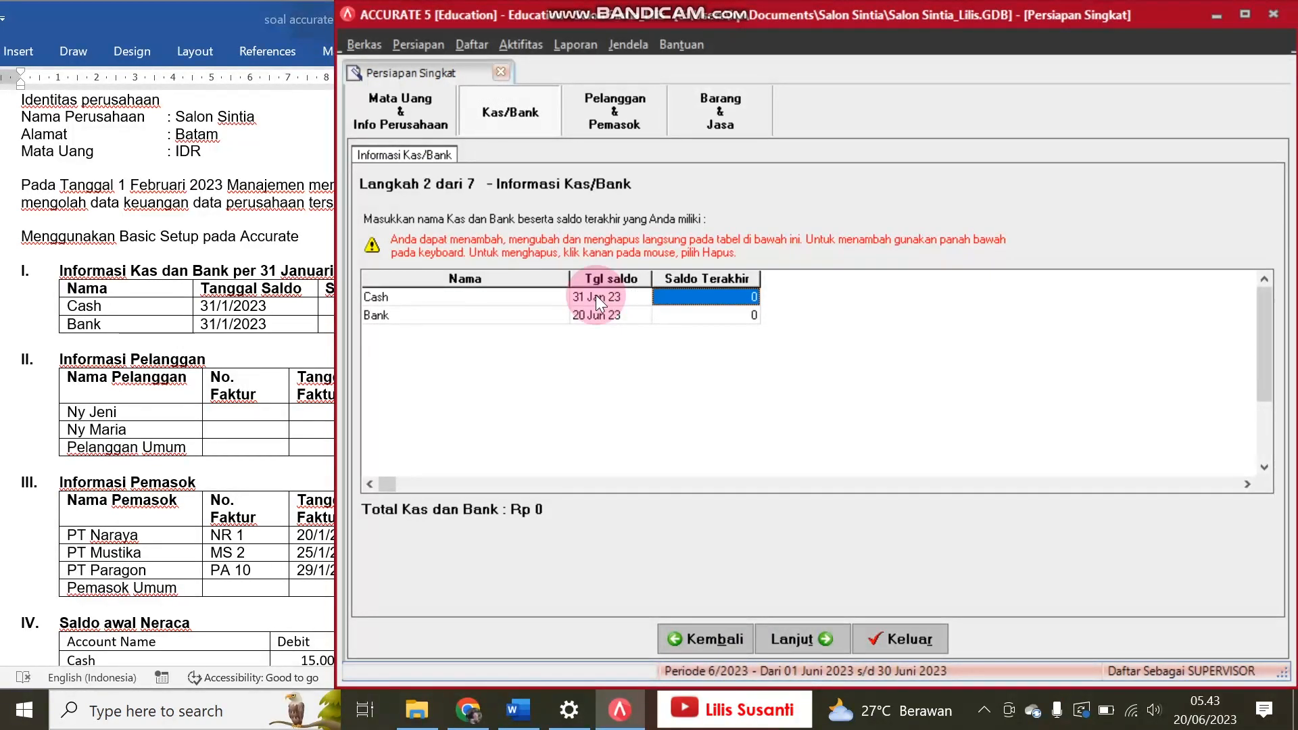
Step: Set the last balance of the Cash account to 15,000,000 as given in the Word exercise
click(280, 317)
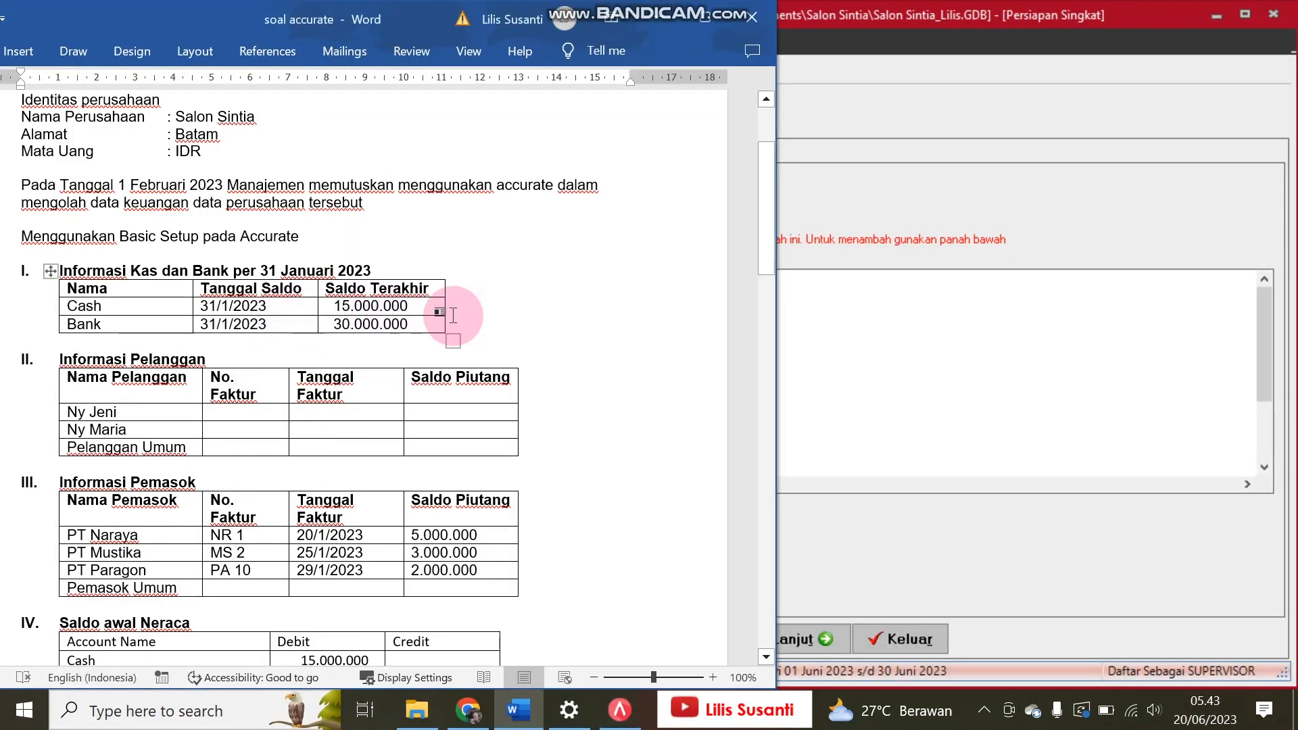
click(1008, 374)
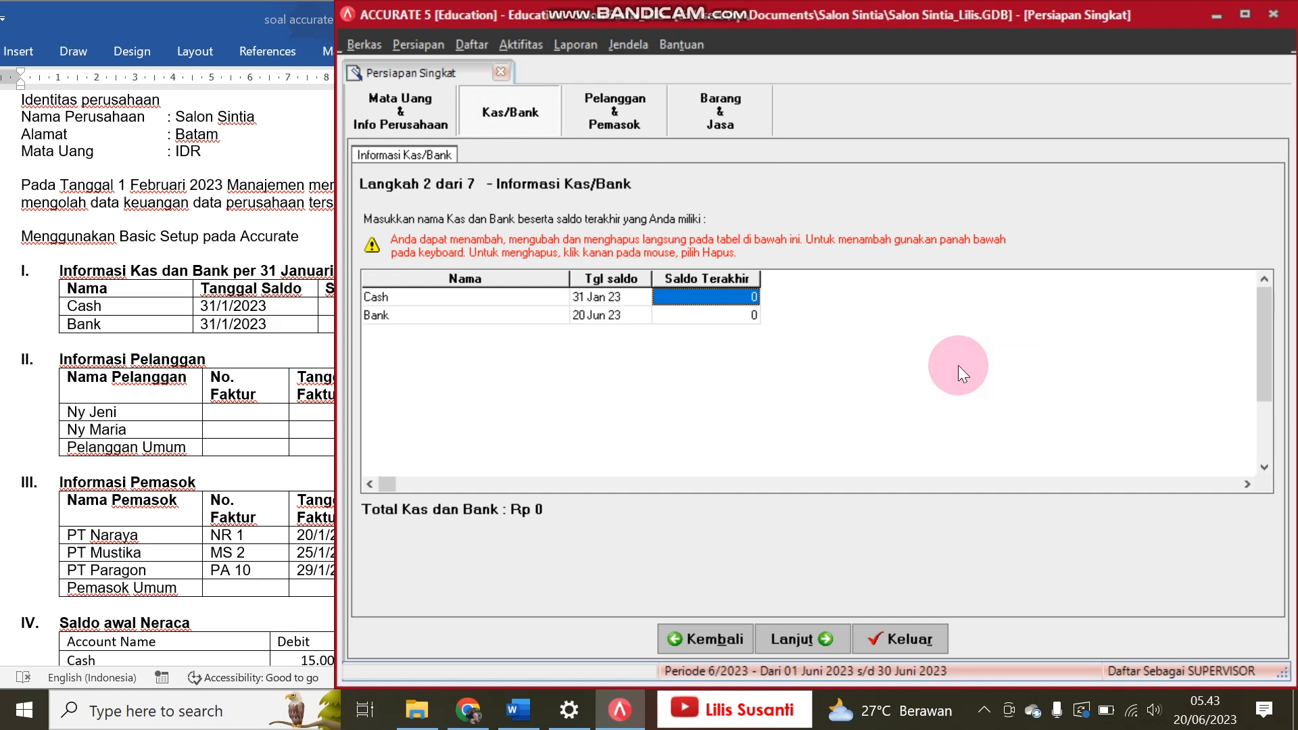
text(15000000)
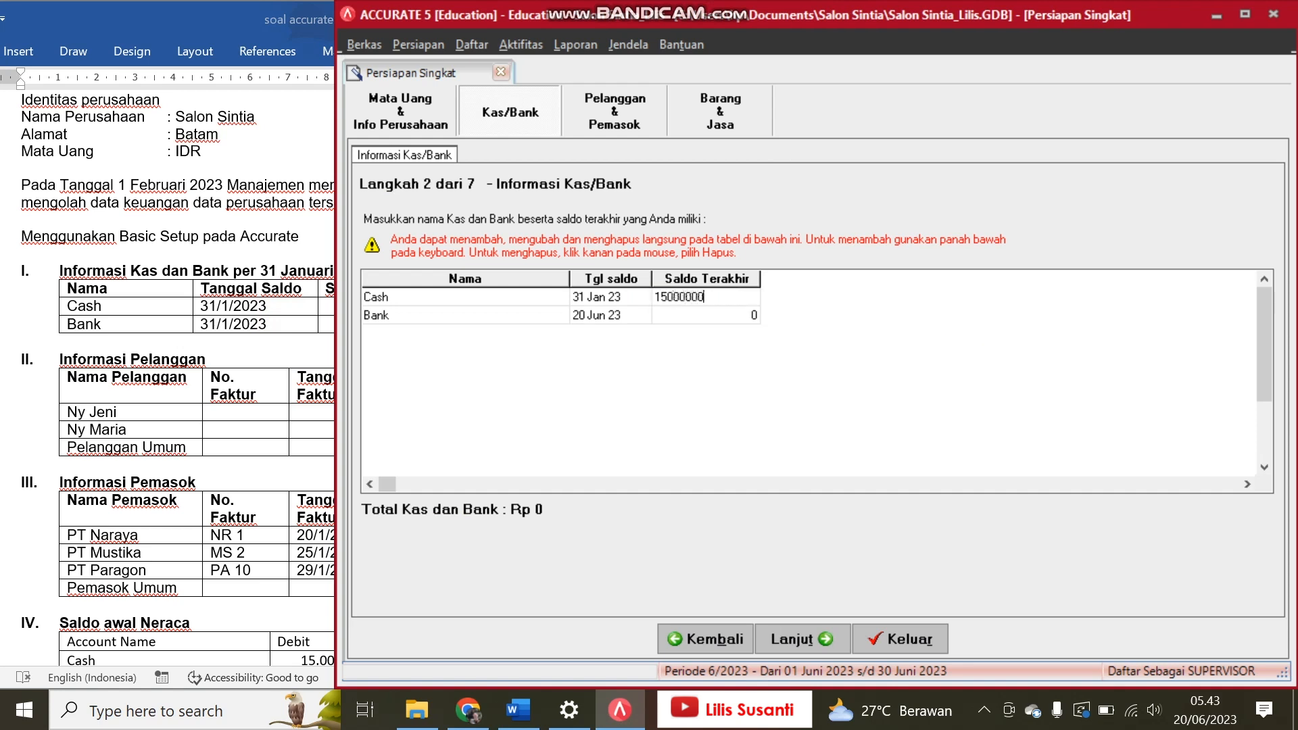
key(Return)
key(Return)
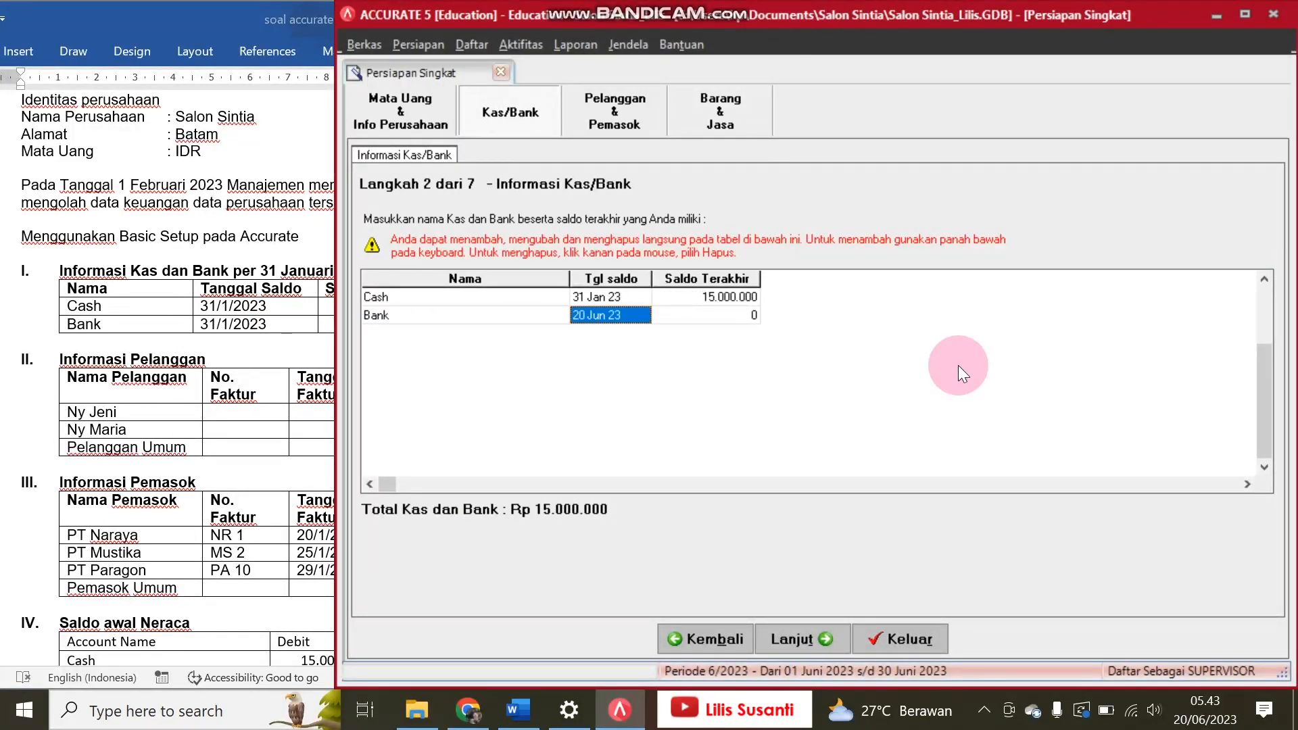
Step: Set the Bank account's balance date to 31/01/2023 and its last balance to 30,000,000 from the Word exercise
text(31)
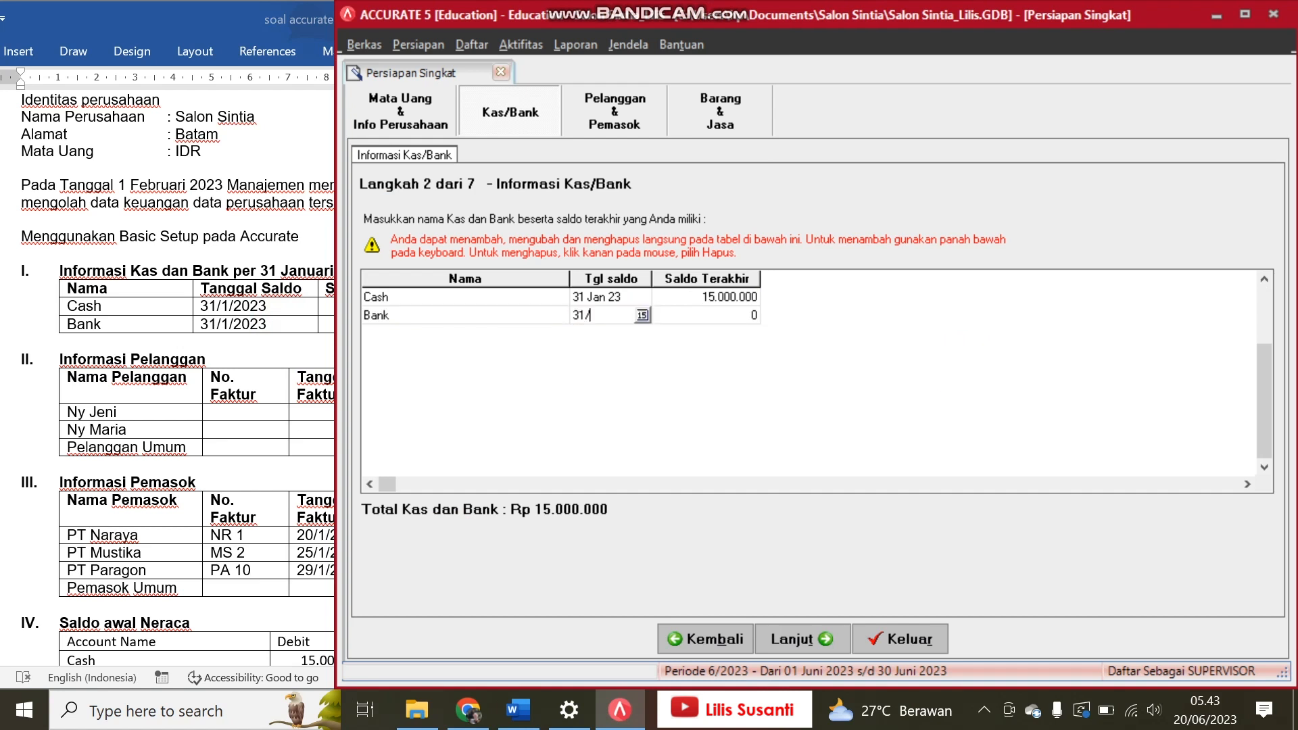
text(/01/2023)
key(Return)
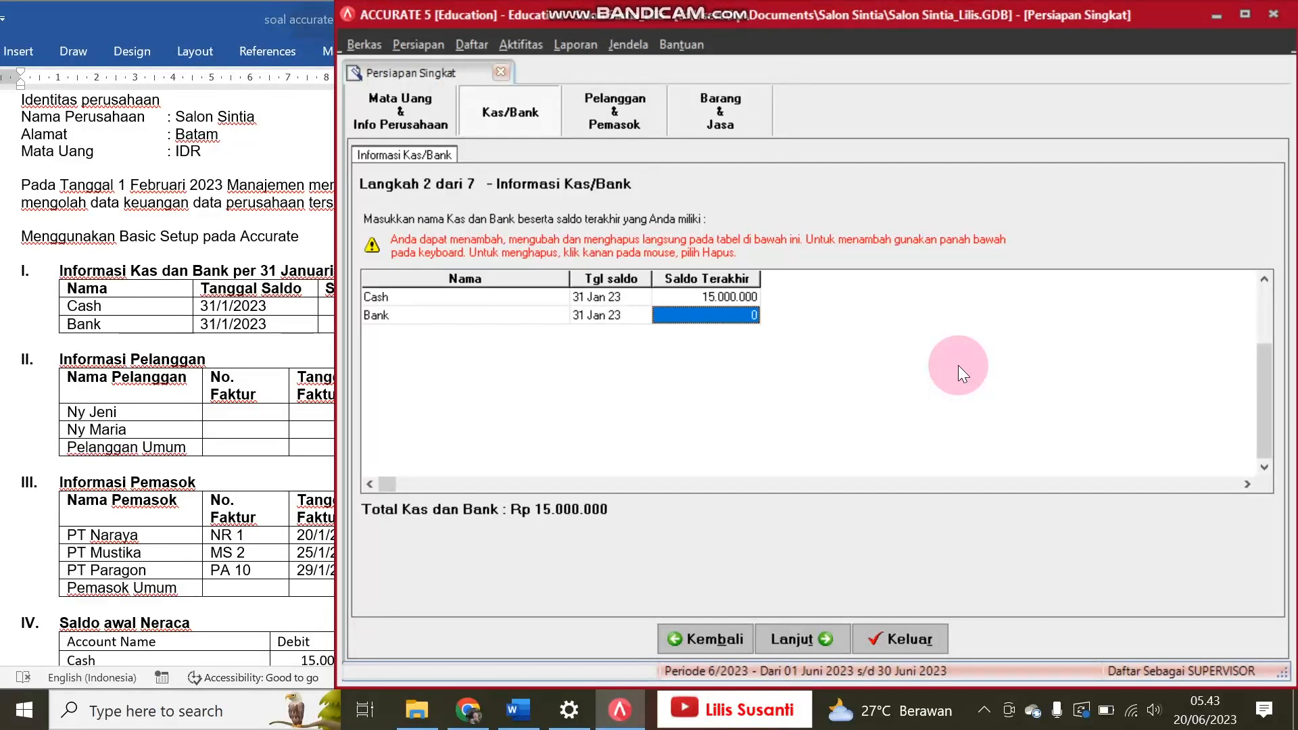
click(314, 351)
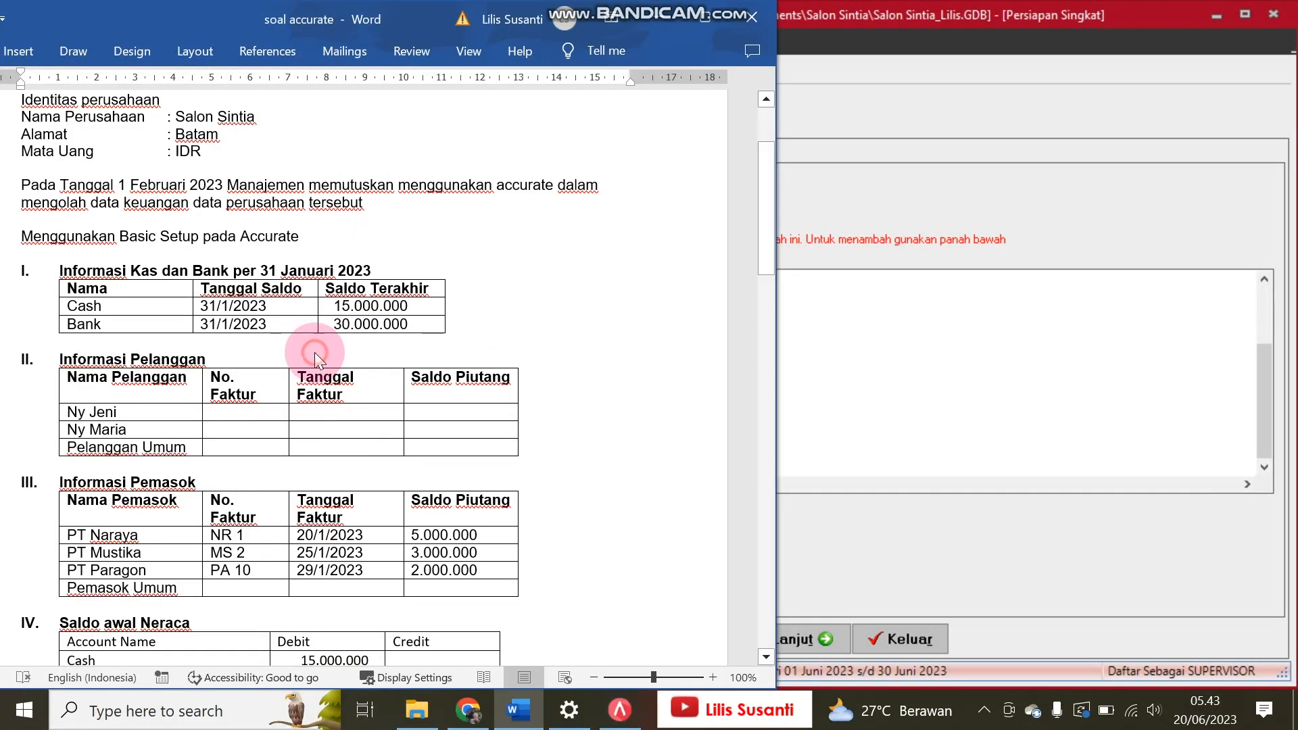
click(873, 293)
text(30000000)
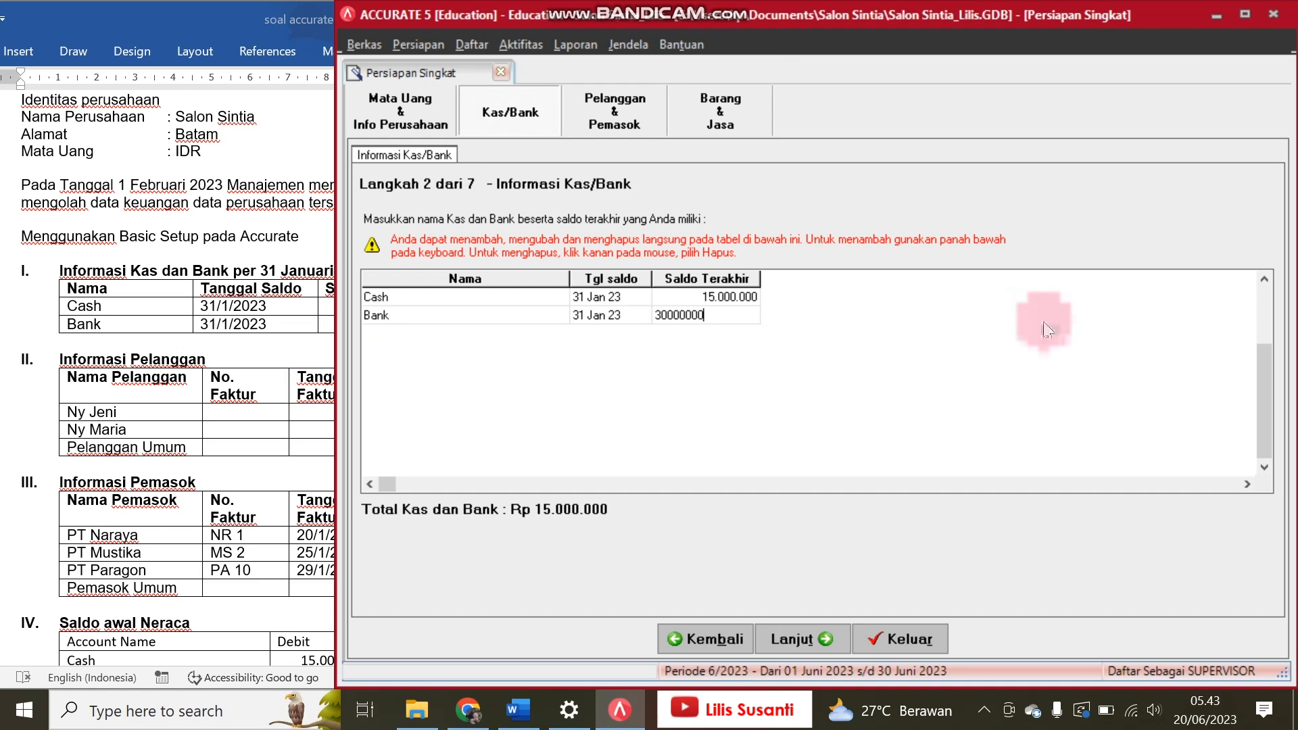
key(Return)
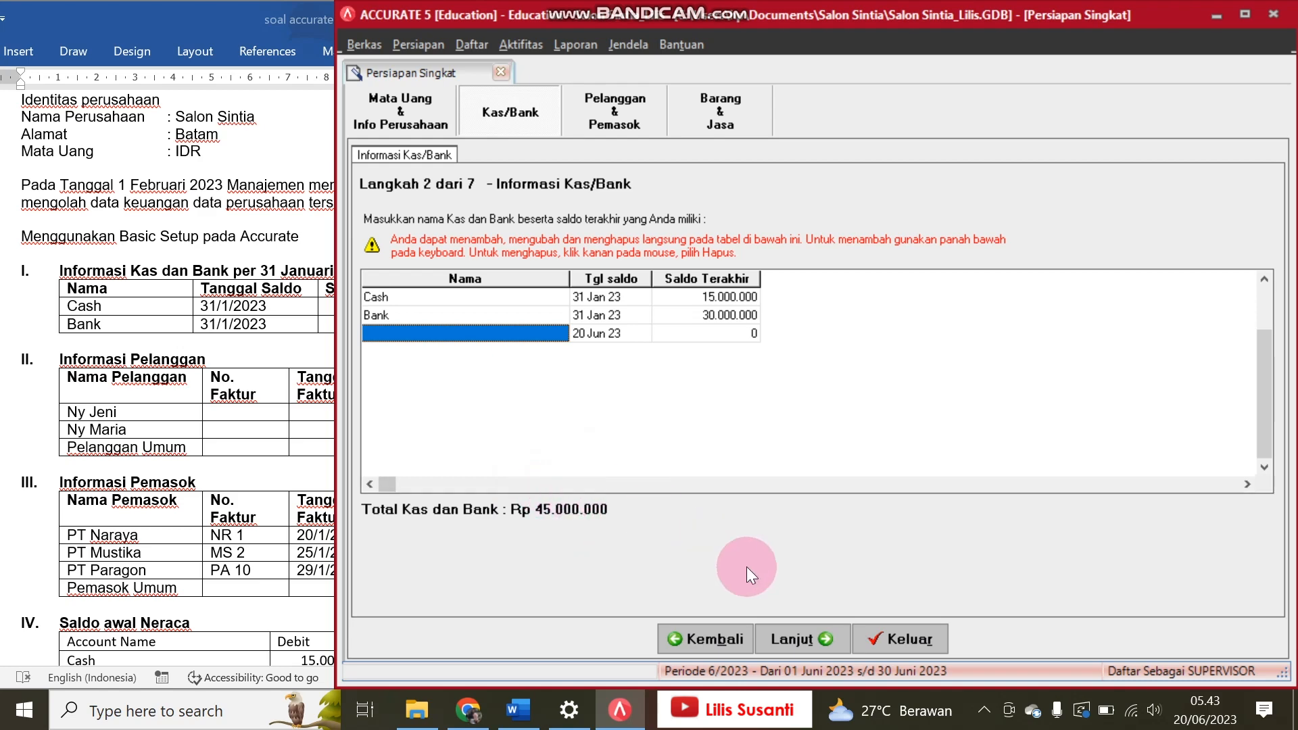
Step: Continue to the customer information and add the exercise's first named customer below Pelanggan Umum
click(801, 629)
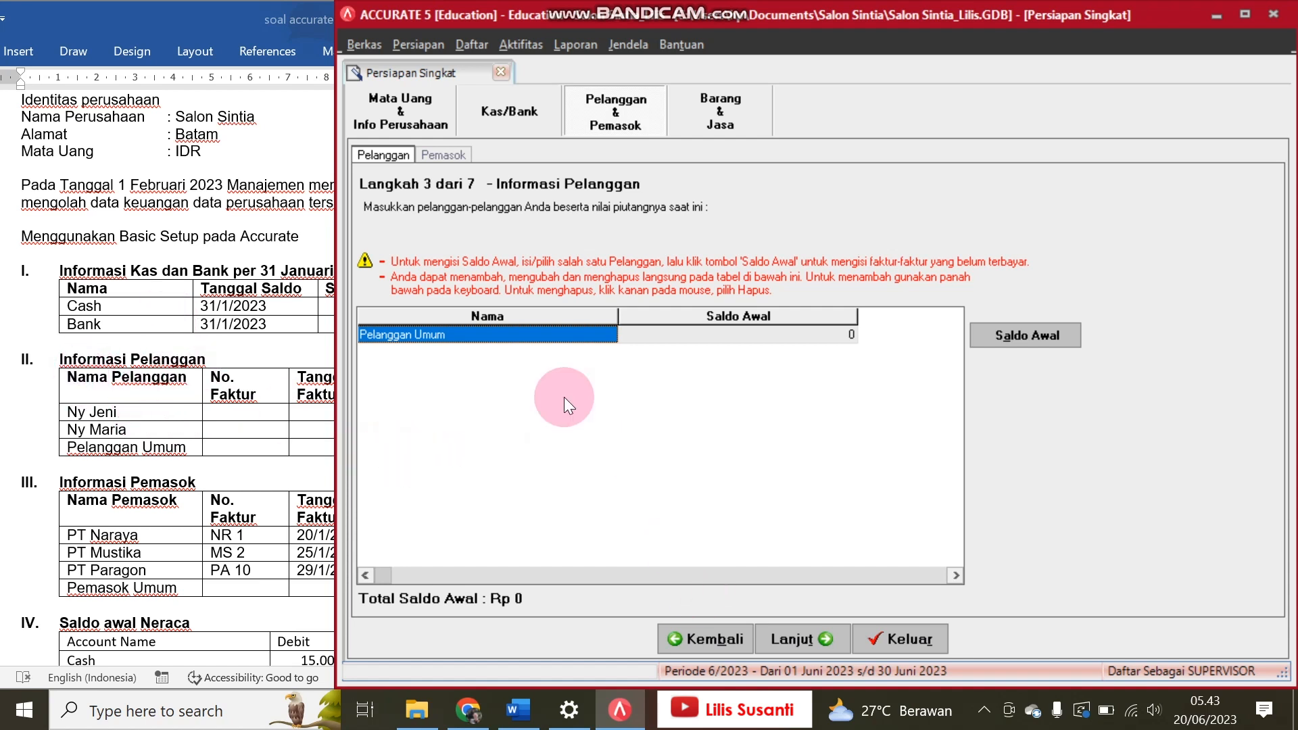
key(Down)
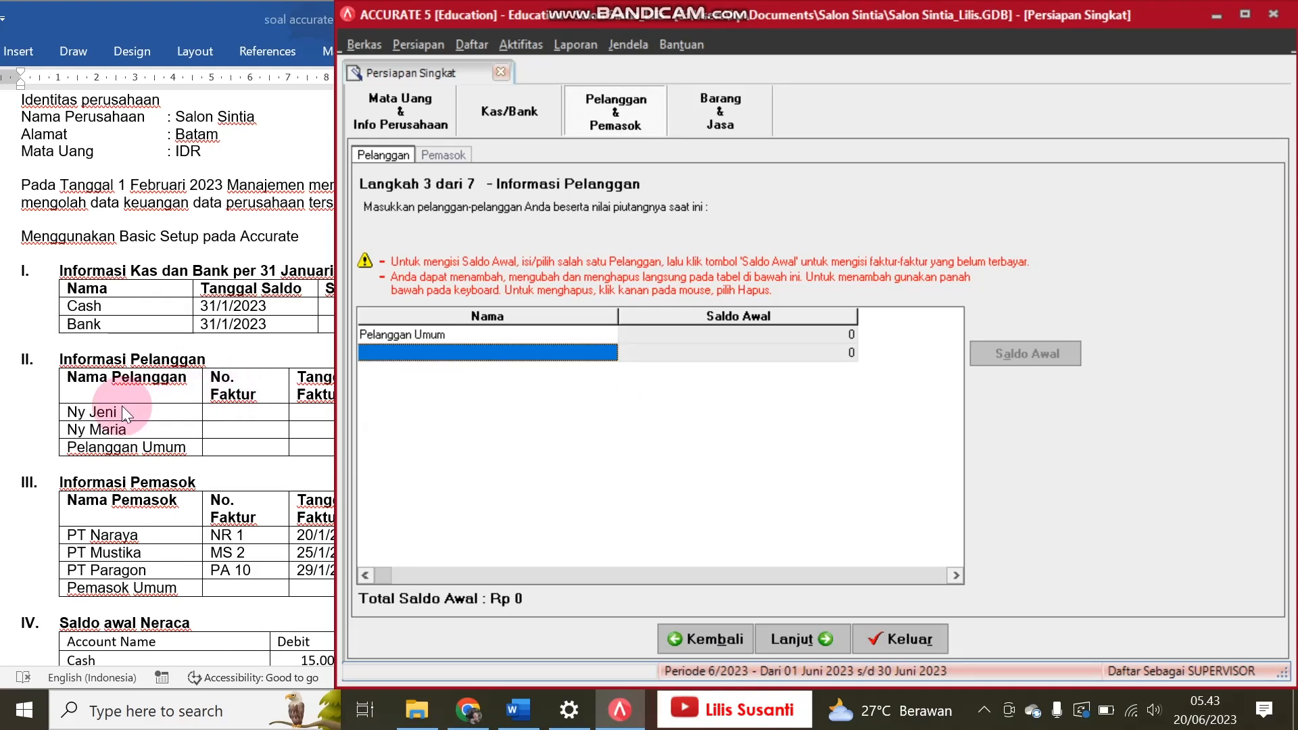
text(Ny)
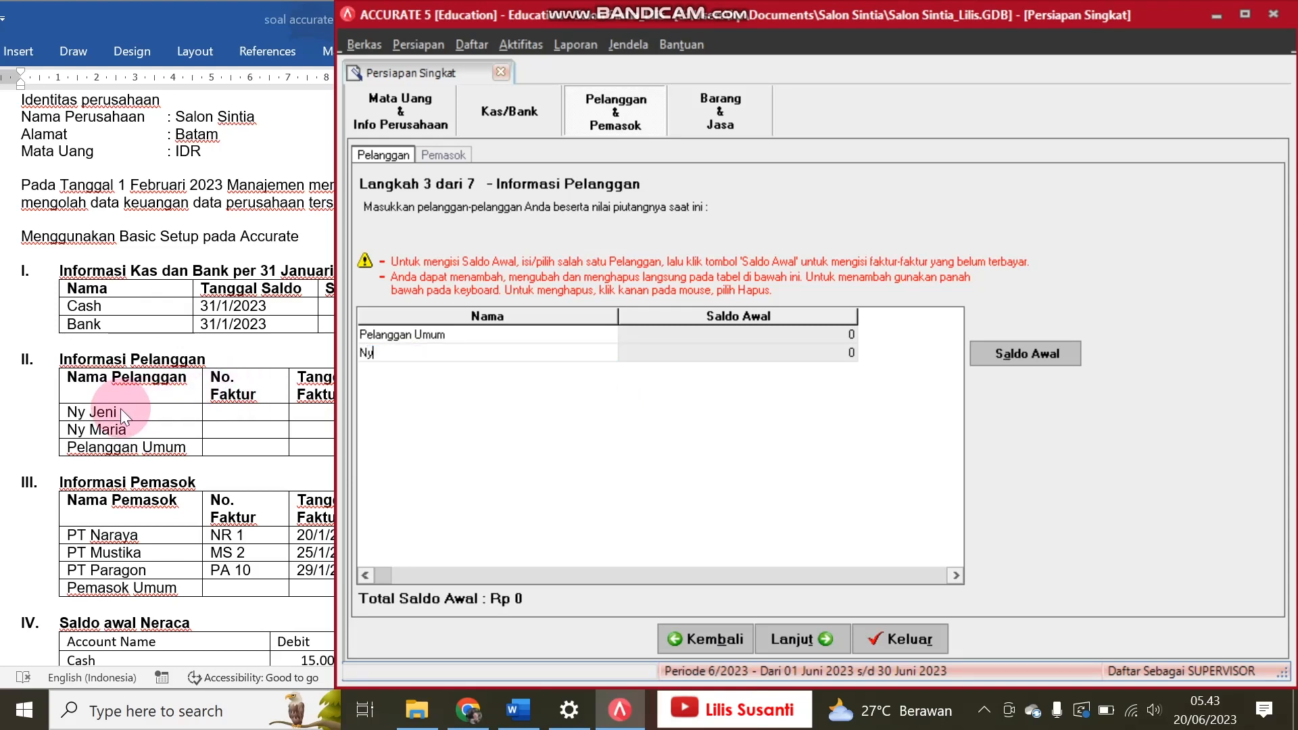
text( Jeni)
key(Return)
key(Down)
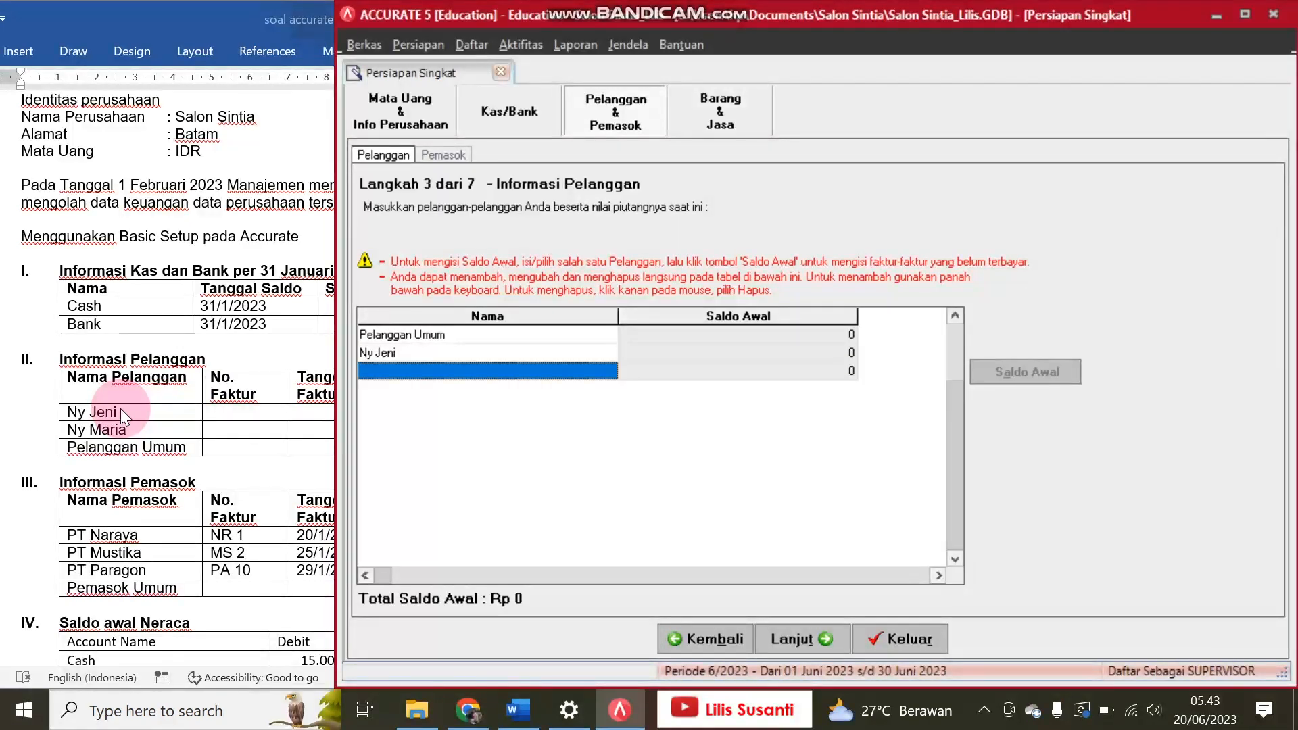
Step: Add the exercise's second named customer without an opening balance and submit the customer list
click(172, 394)
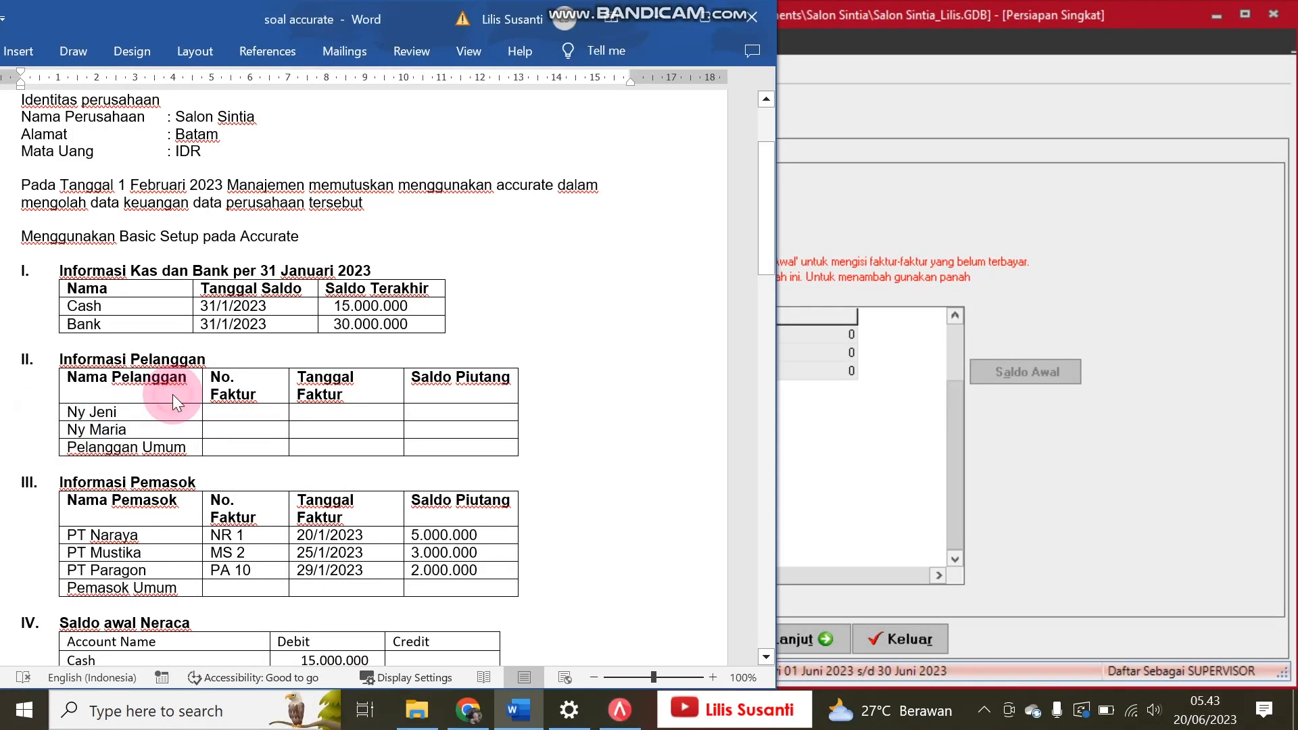
click(842, 442)
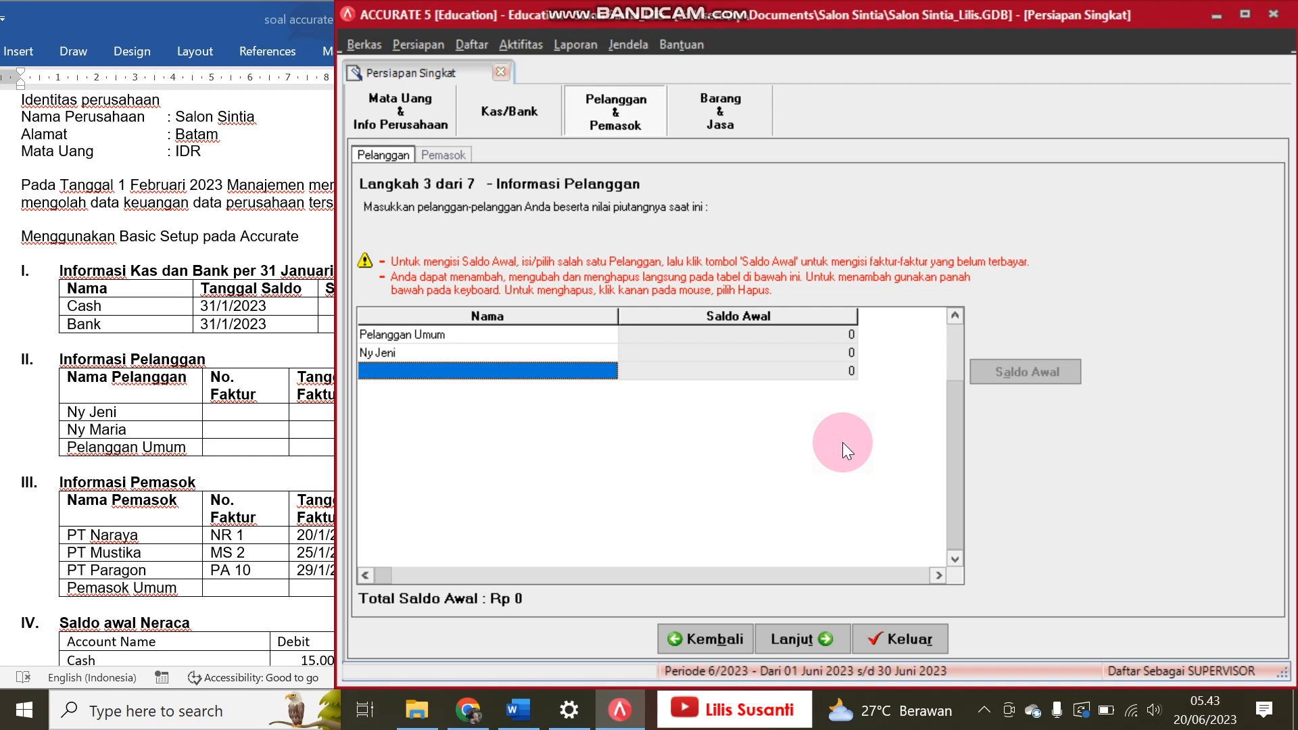
text(Ny Maria)
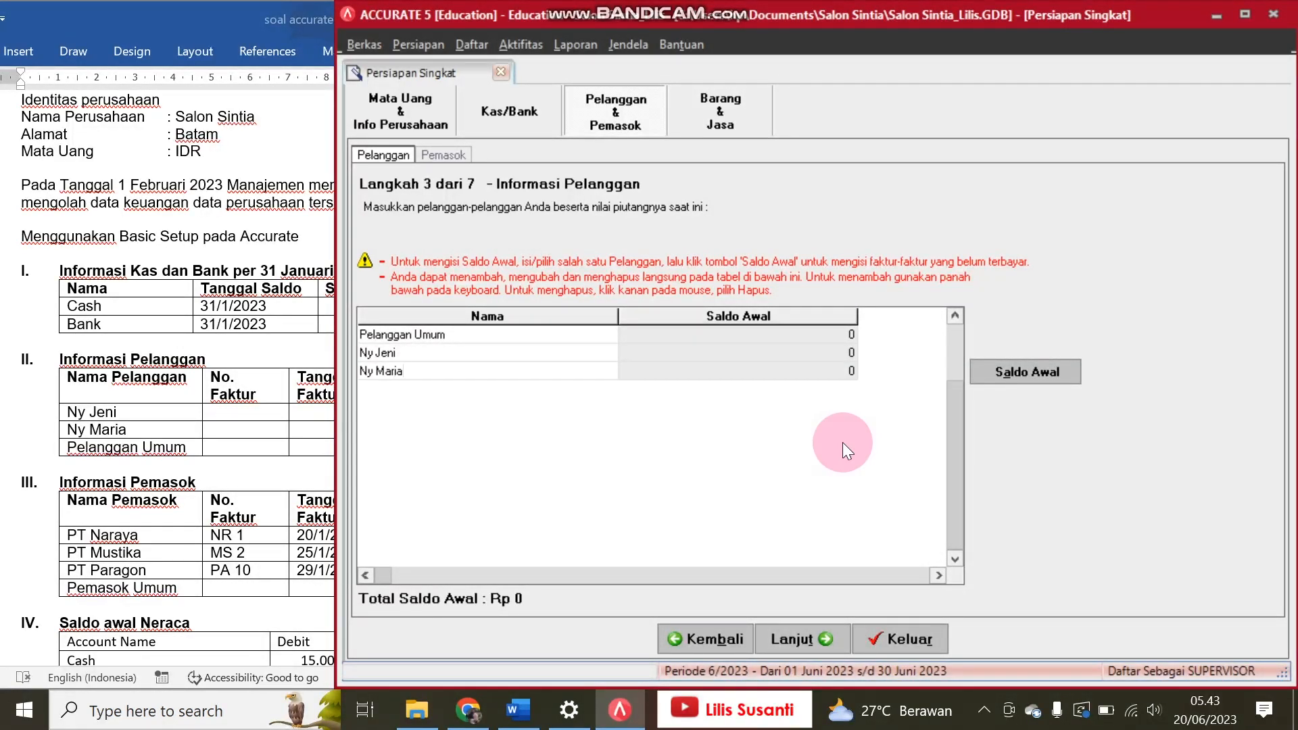
key(Tab)
key(Down)
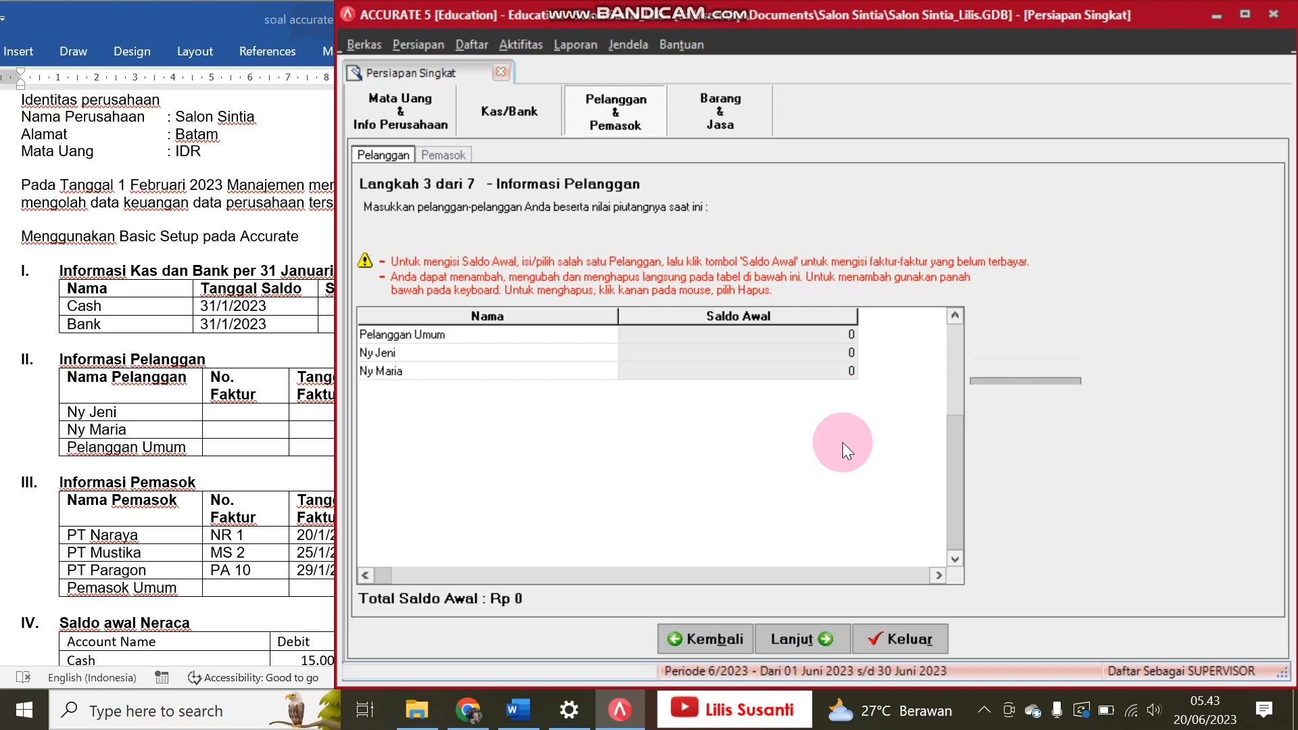
click(829, 645)
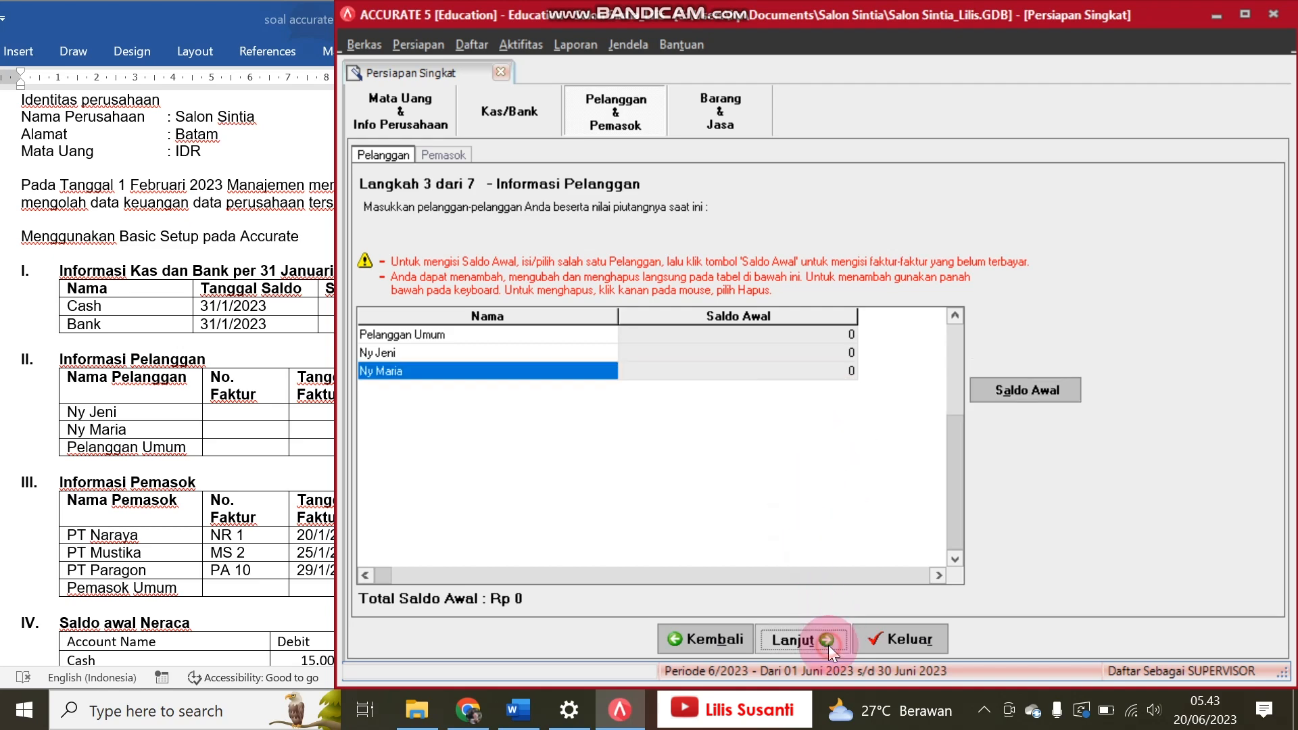
Step: Consult the Word exercise's supplier table and add PT Naraya to the supplier list below Pemasok Umum
click(166, 574)
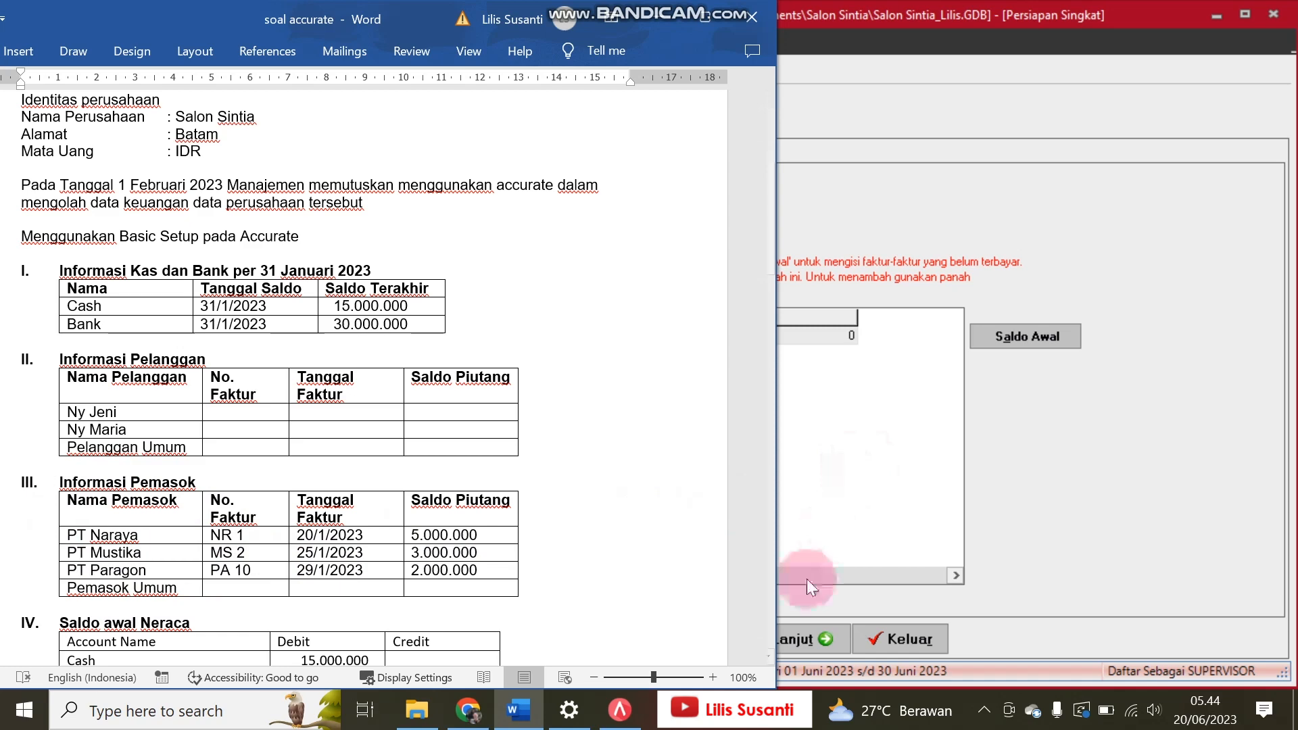
click(849, 441)
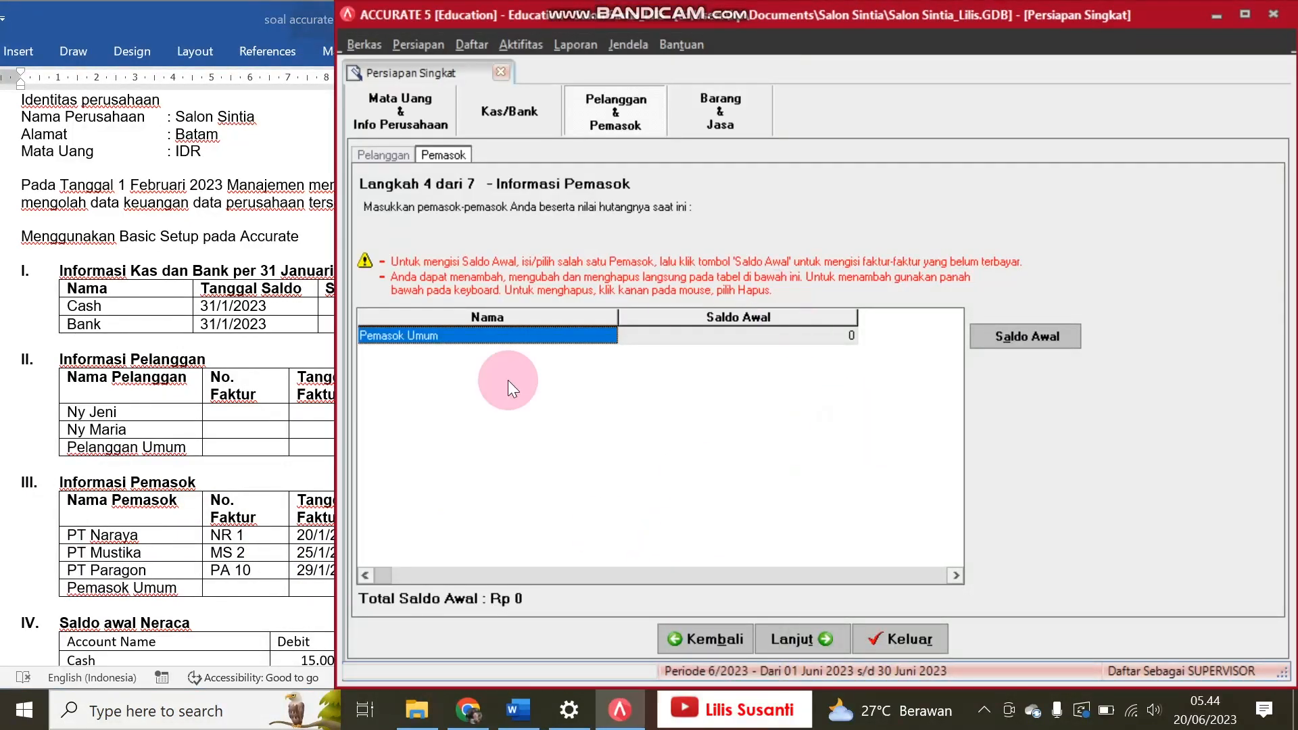
click(256, 591)
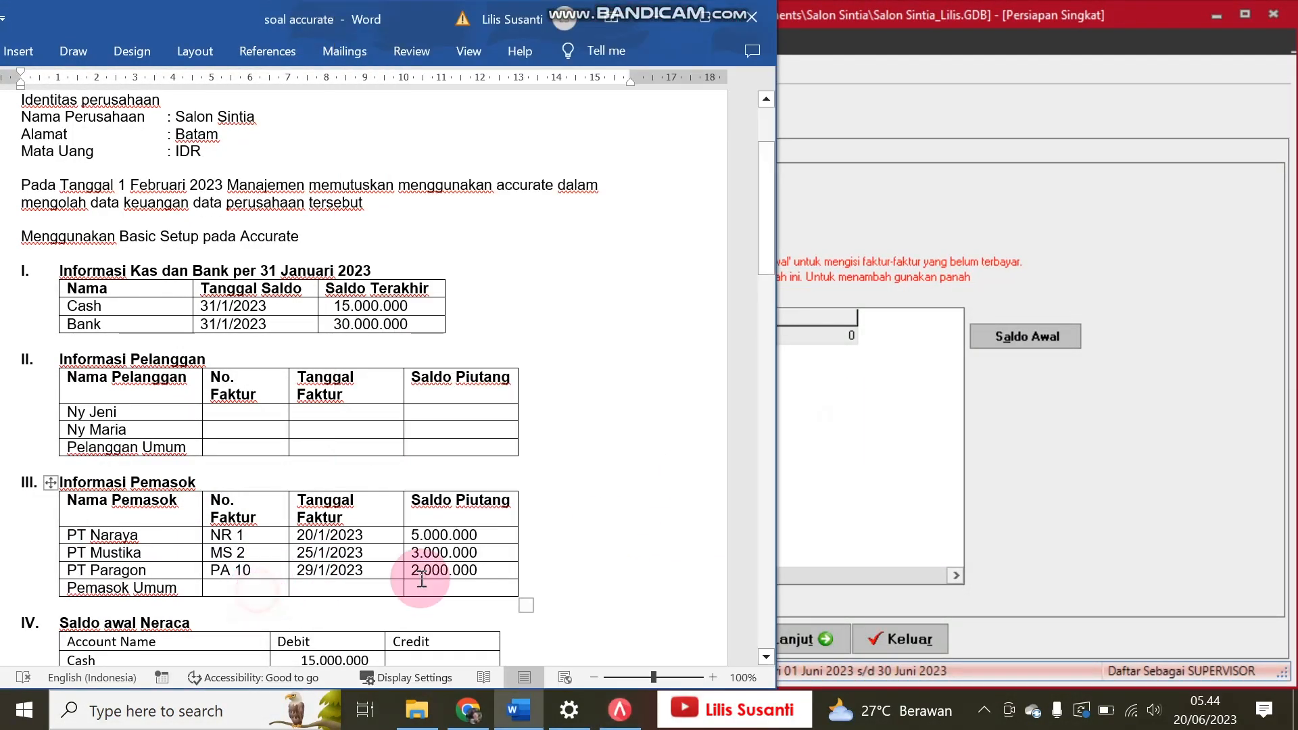
click(766, 659)
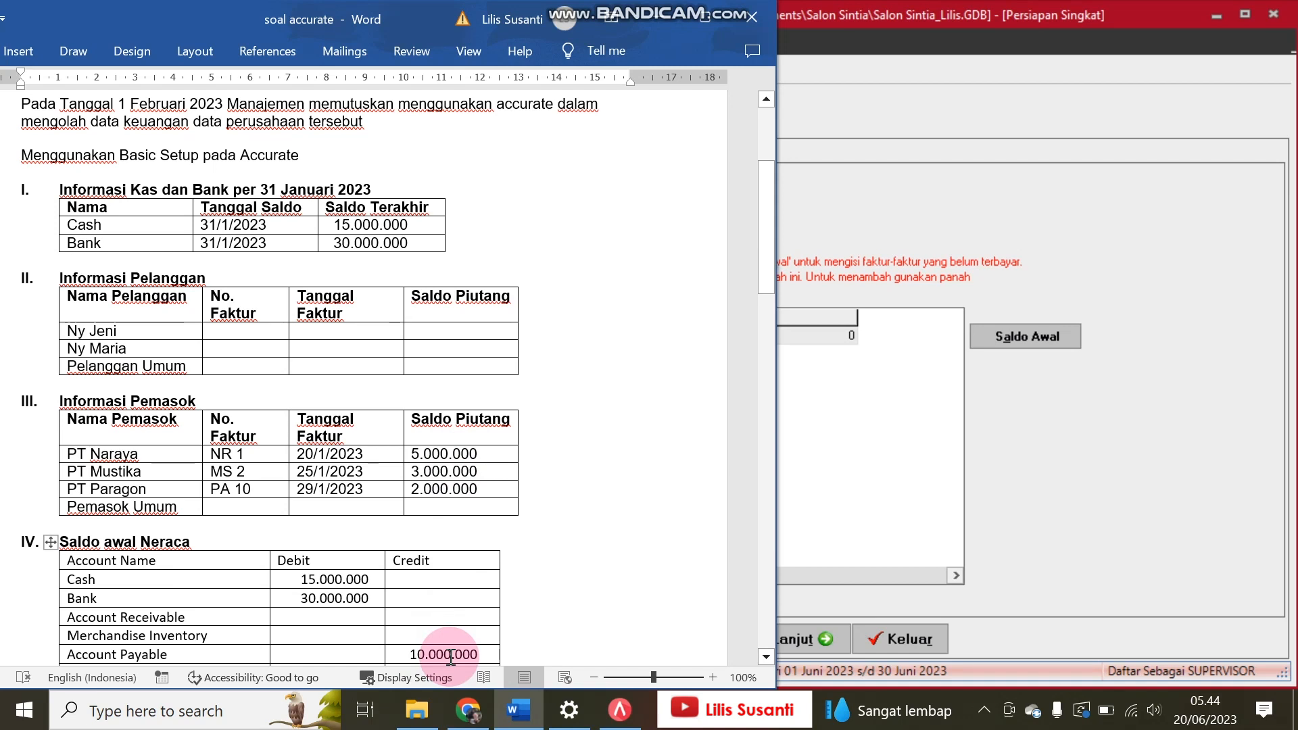
click(907, 505)
key(Tab)
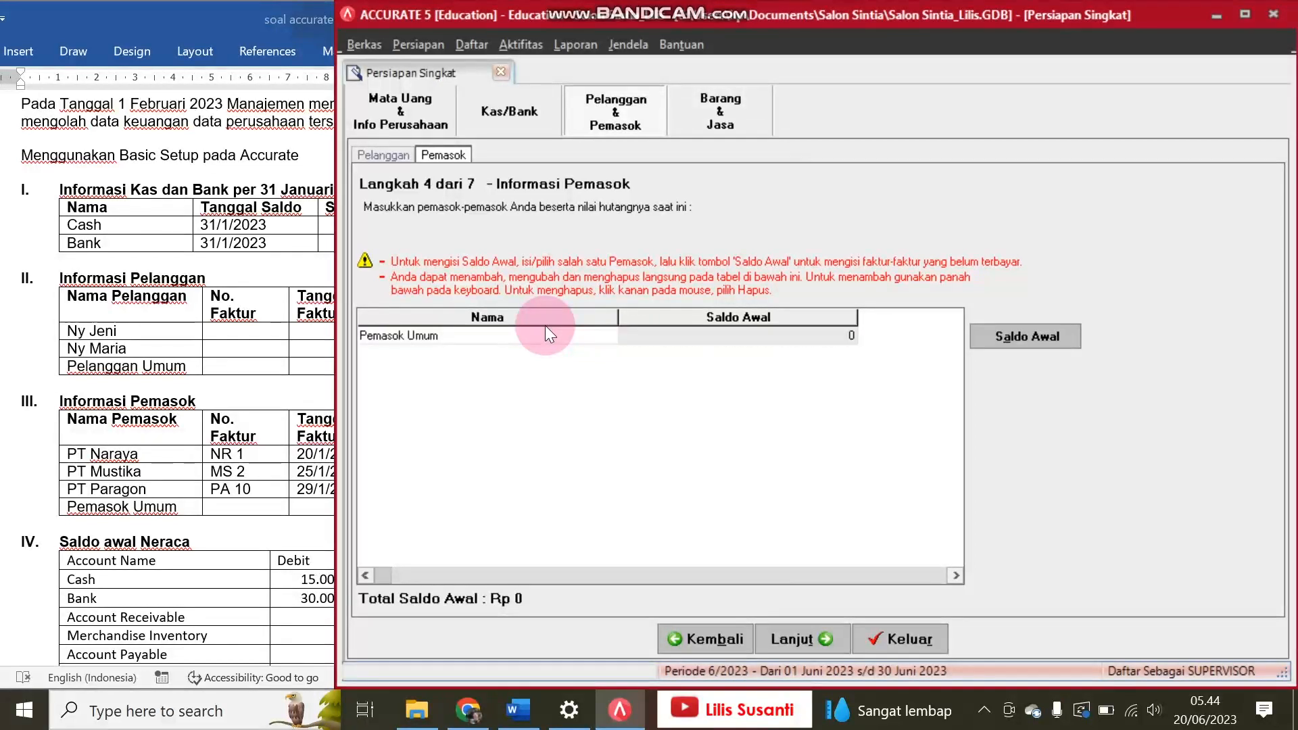
key(Down)
text(PT)
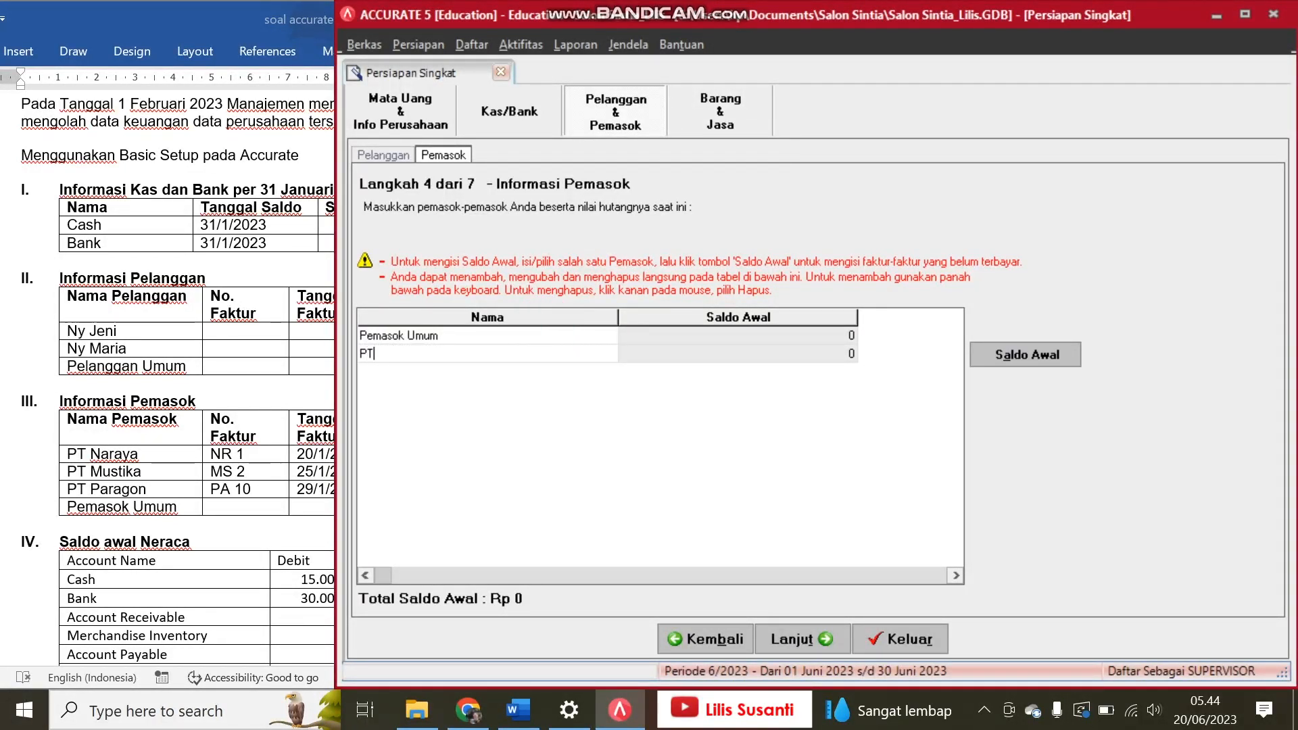
text( Naraya)
key(Tab)
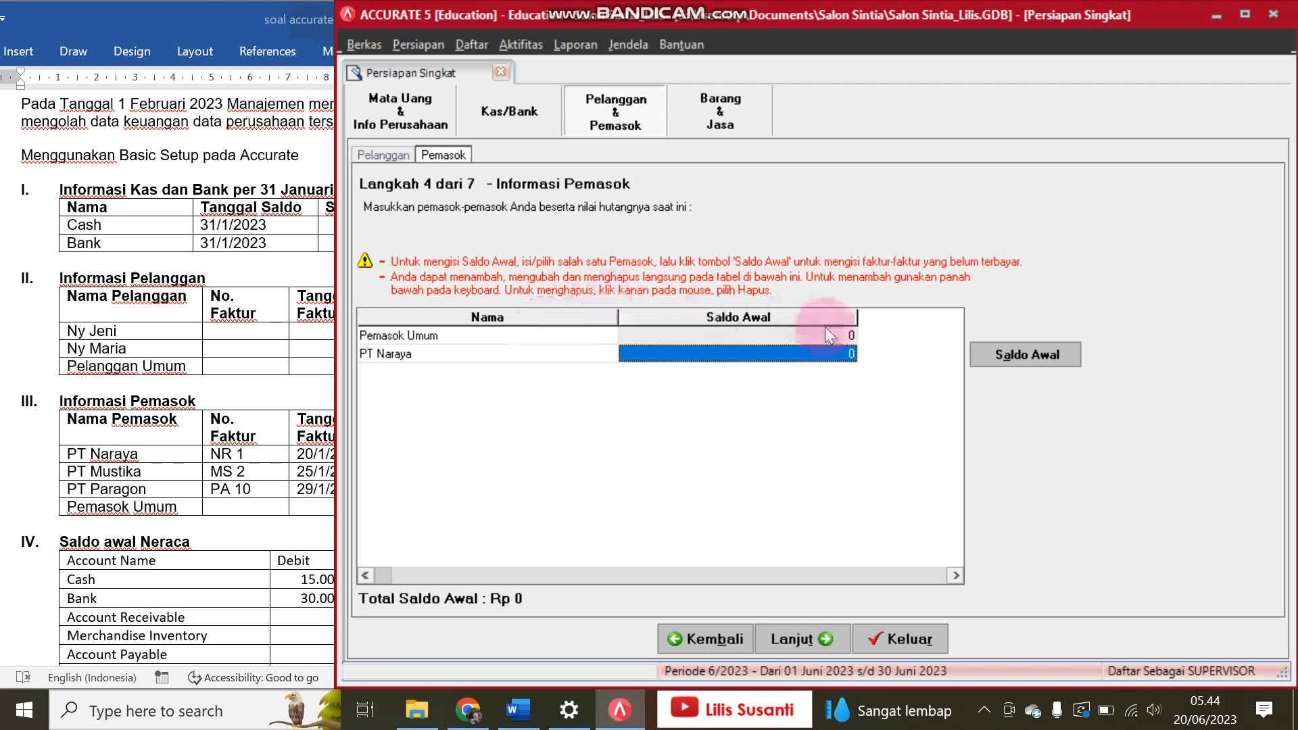
Step: Open PT Naraya's opening balance details and enter invoice number NR 1
click(1035, 362)
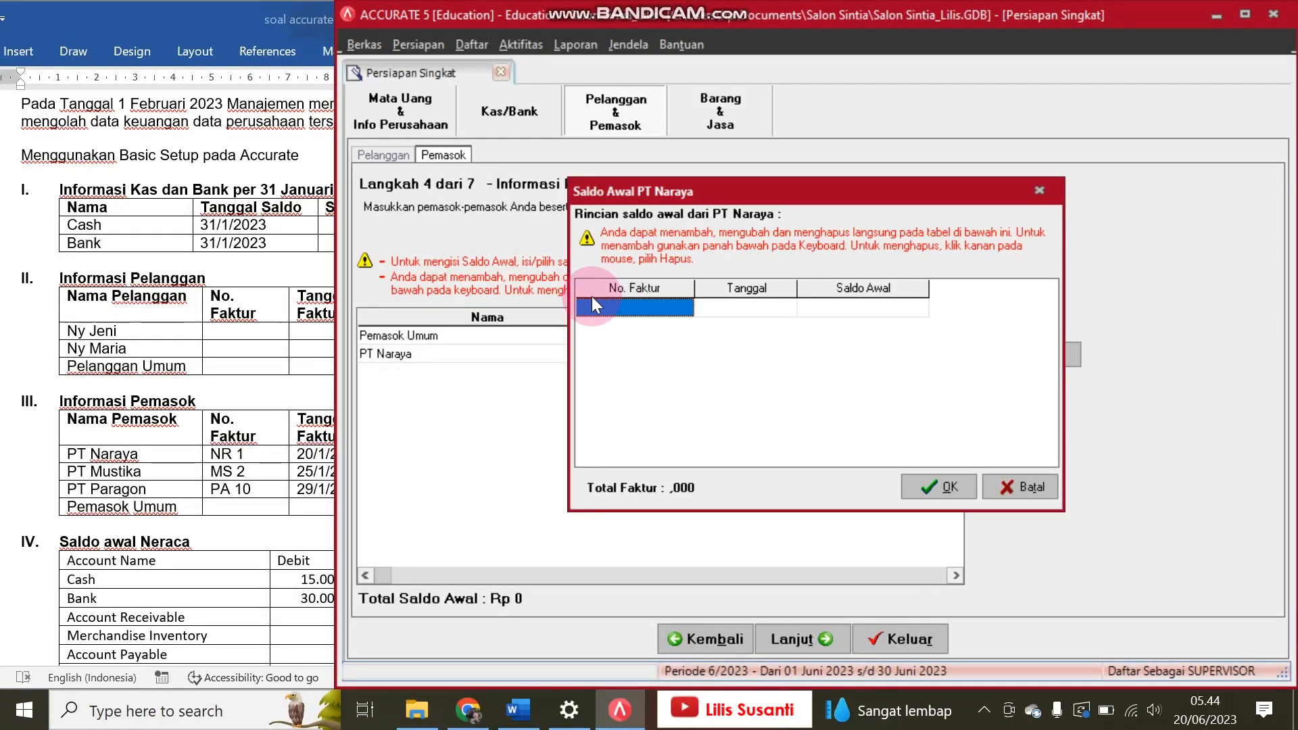
text(N)
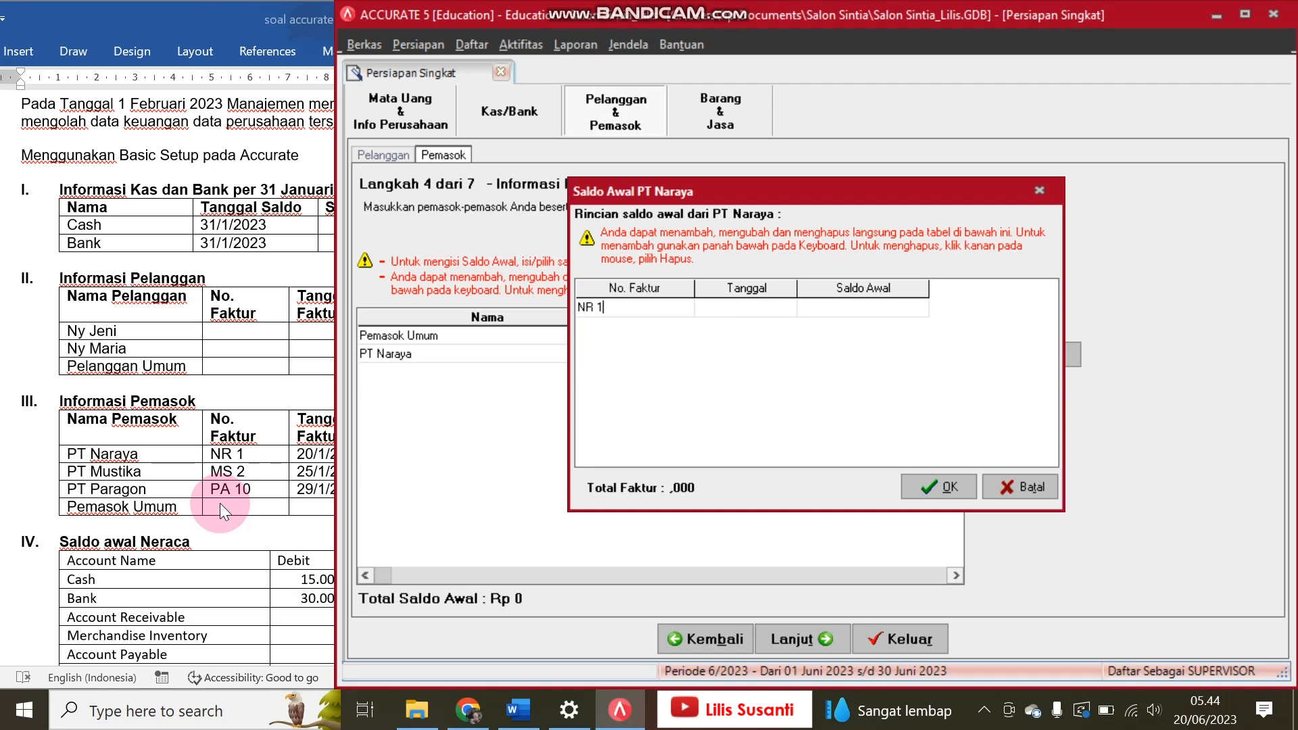
text(R 1)
key(Tab)
Step: Set the date of PT Naraya's invoice to 20/01/23 as given in the Word exercise
click(243, 460)
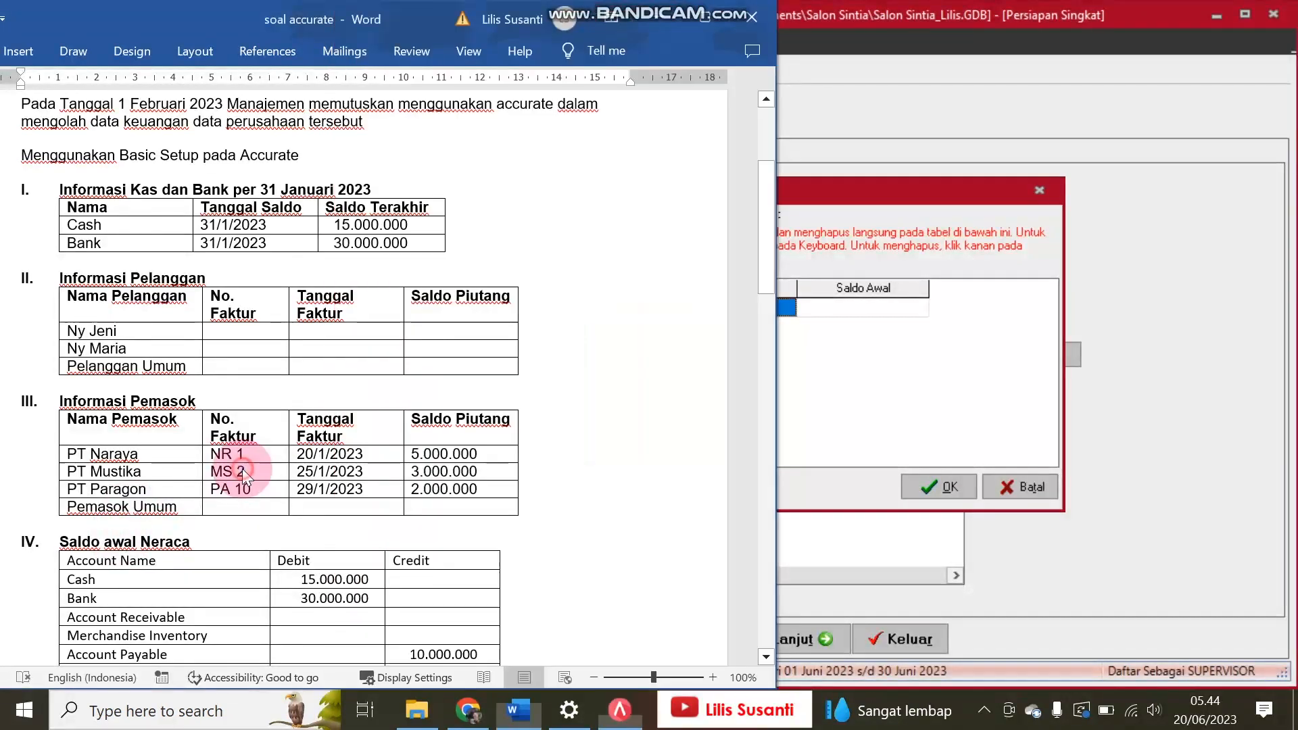
click(914, 392)
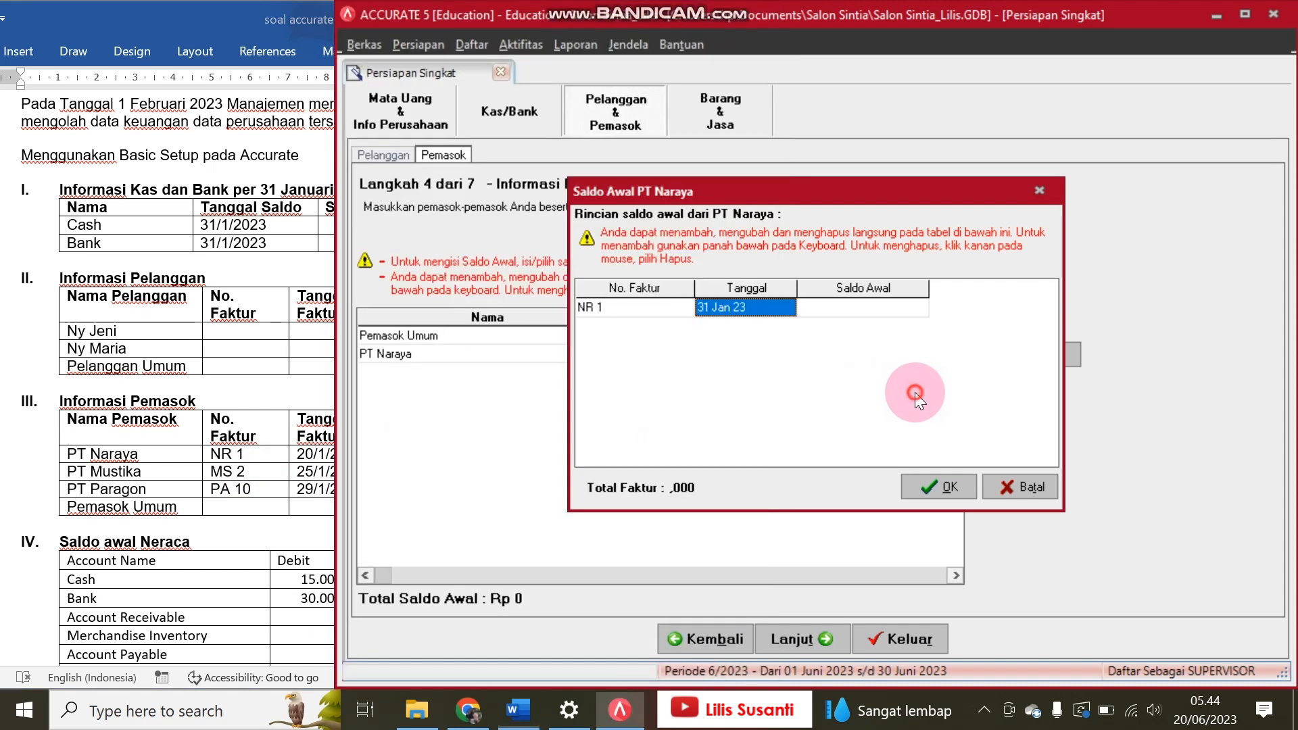
text(20)
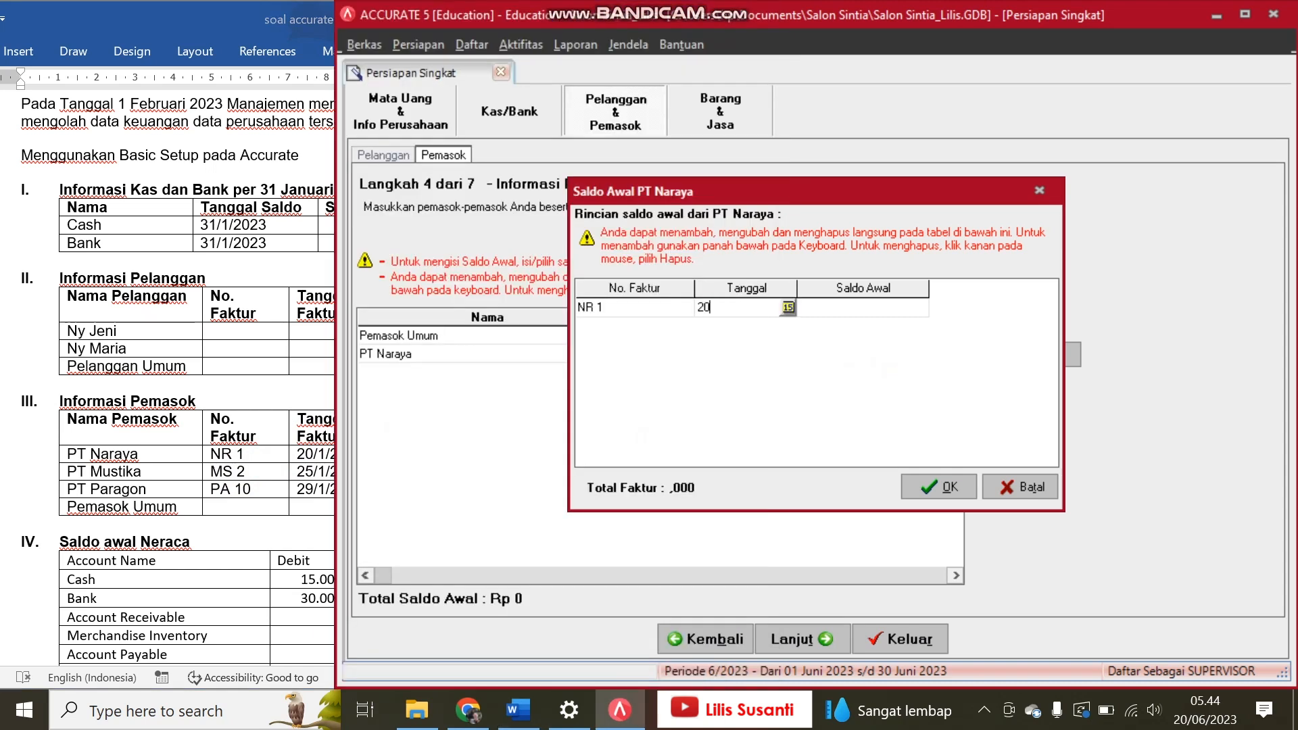
text(/01)
key(BackSpace)
text(01.)
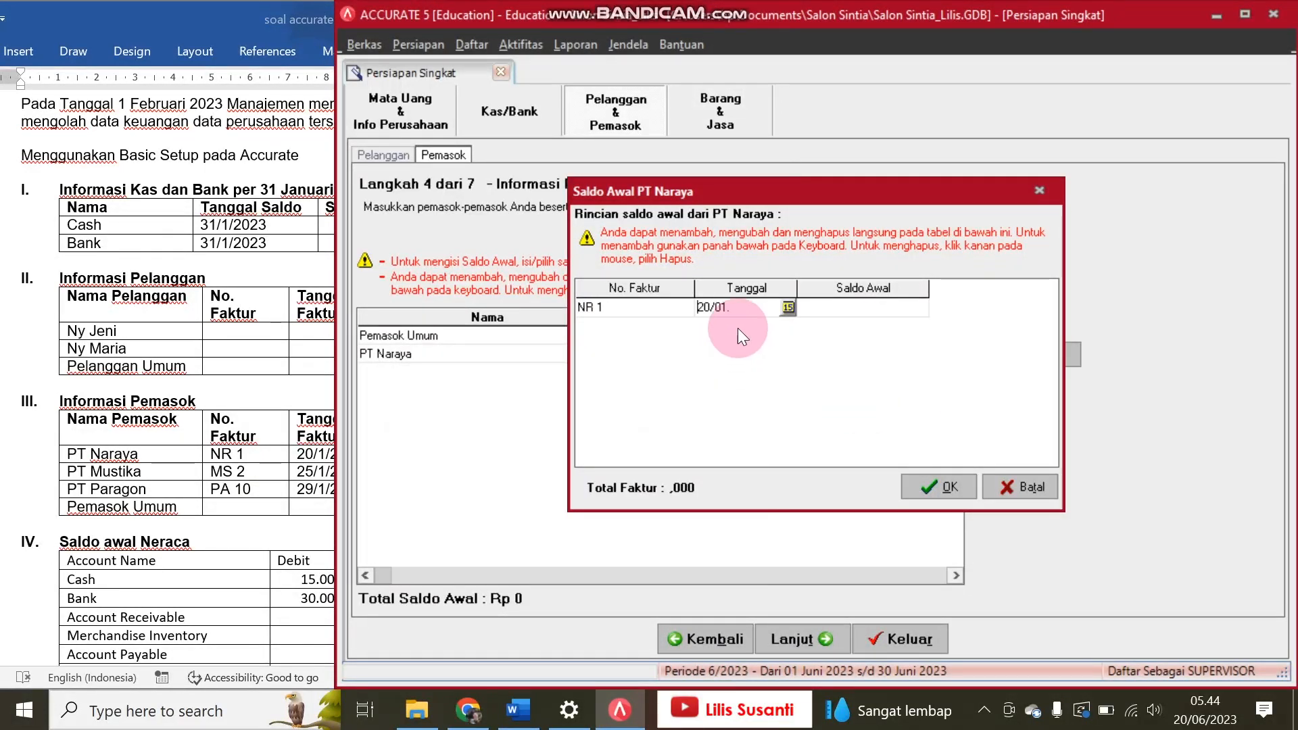
click(746, 309)
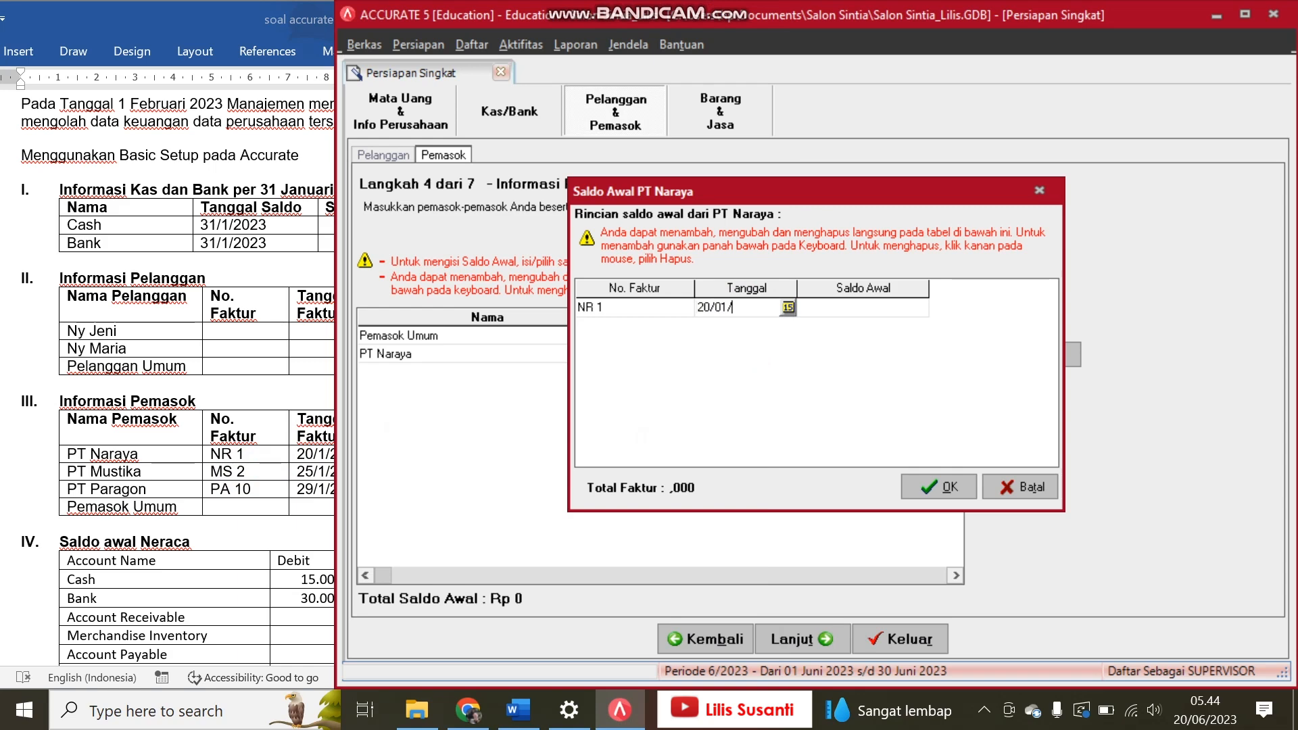
text(/23)
key(Tab)
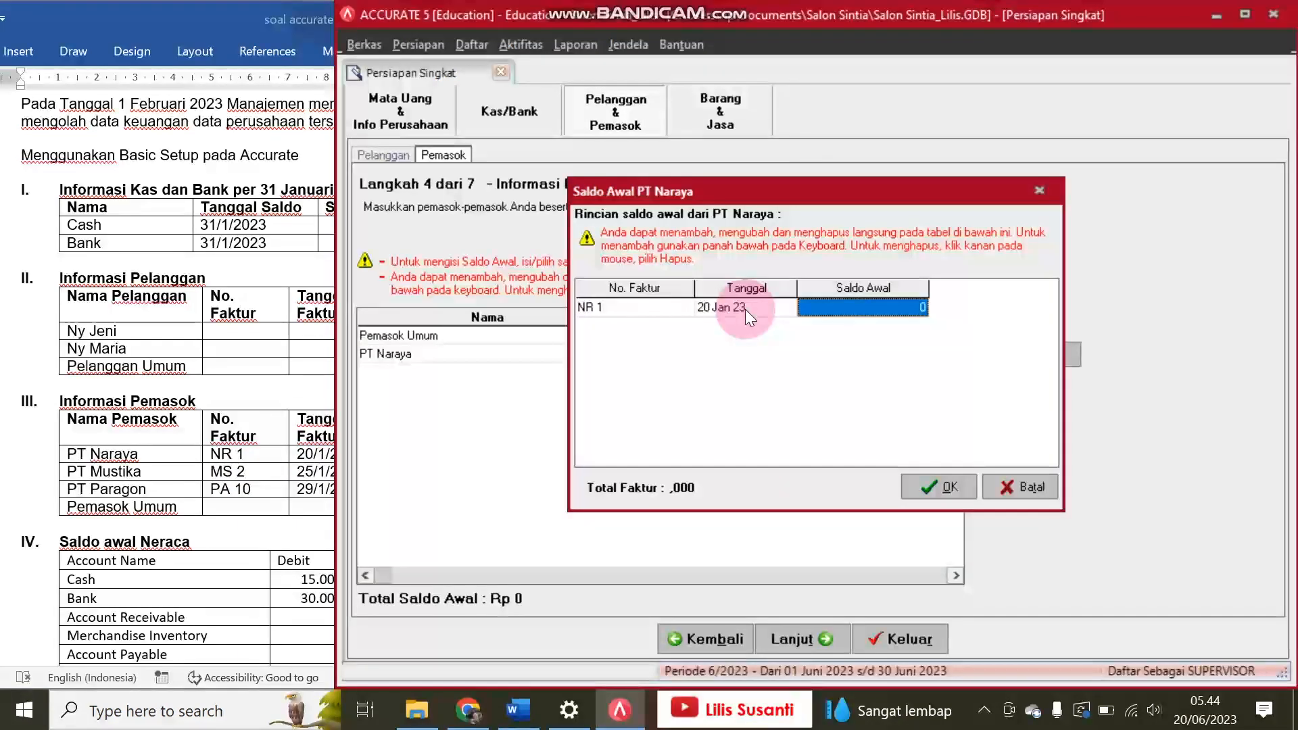
Step: Set the opening balance of PT Naraya's invoice to 5,000,000 and confirm the balance details
click(261, 481)
click(902, 311)
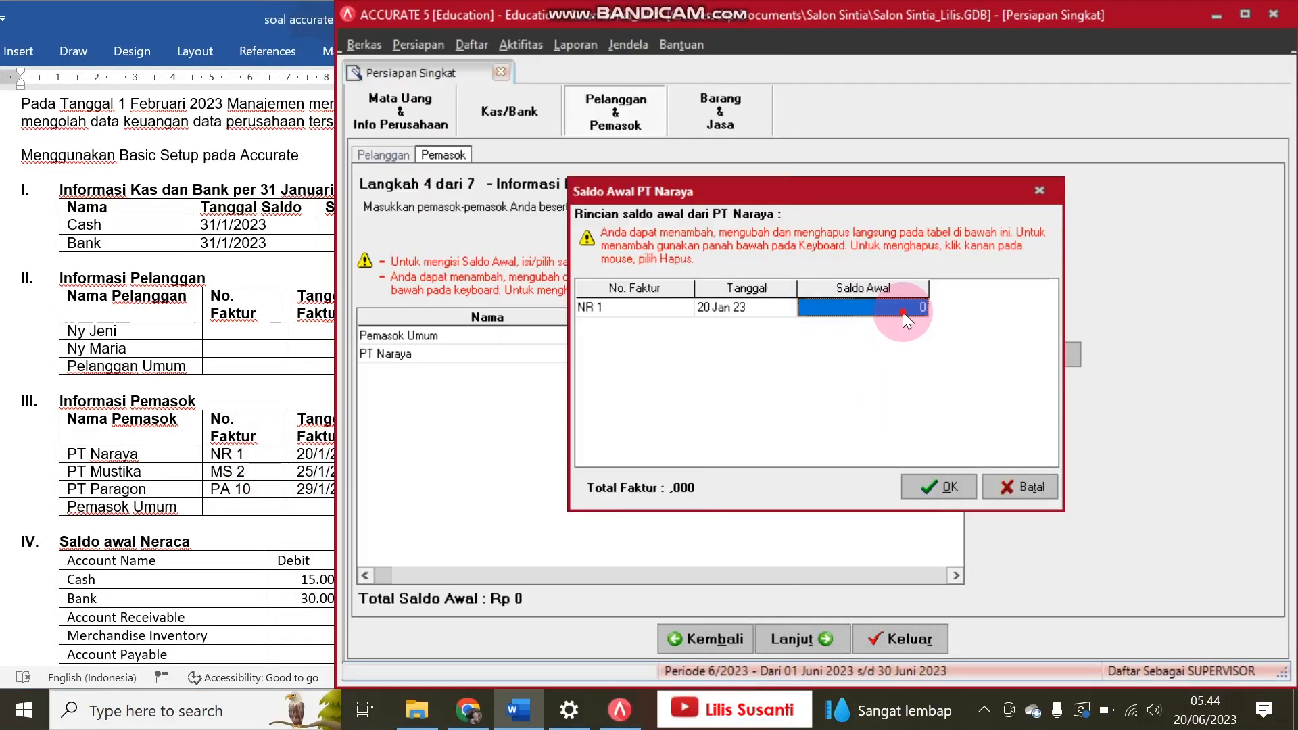
text(5)
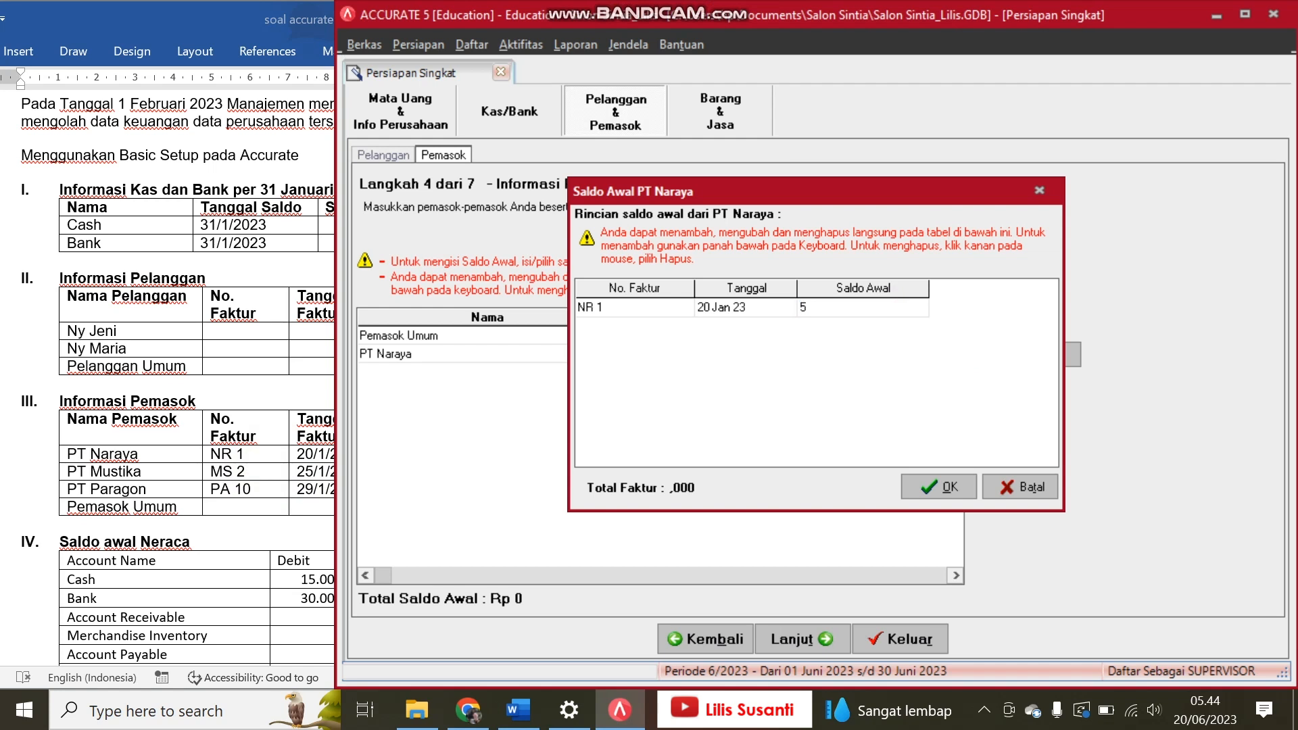
text(.000.000)
key(Down)
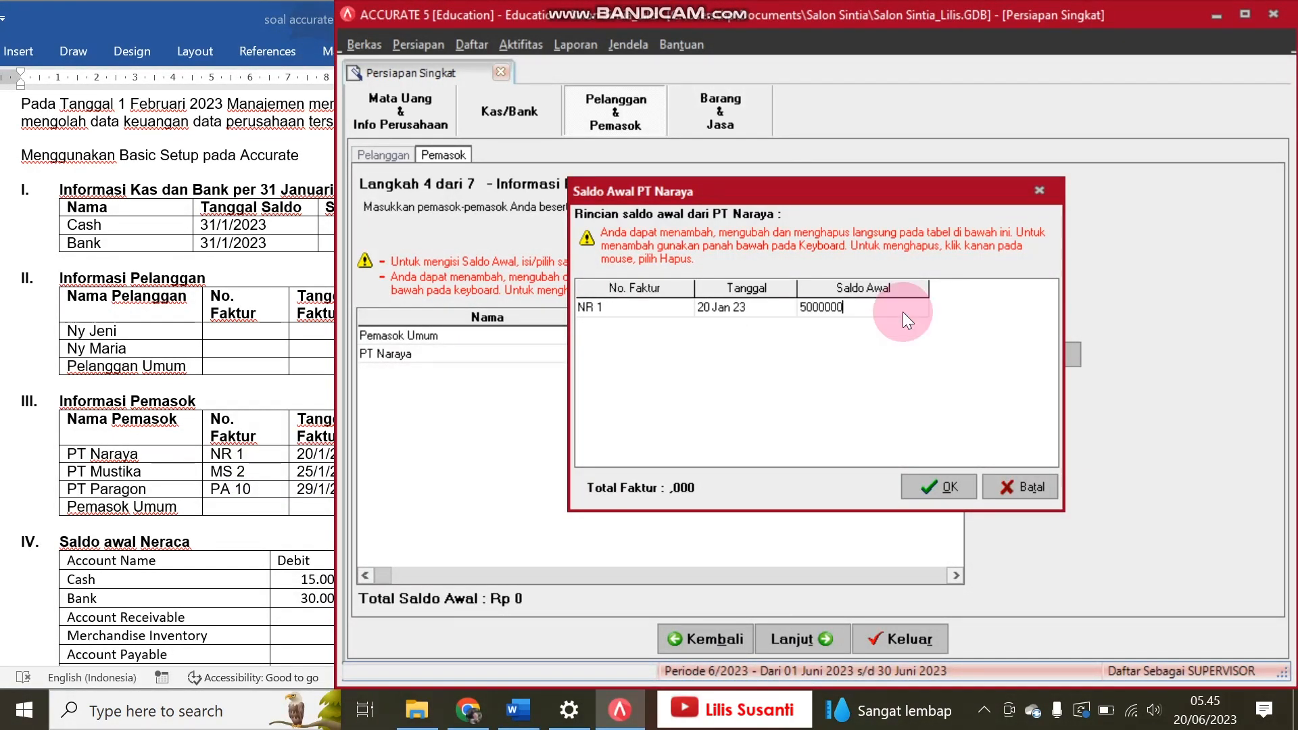
click(931, 498)
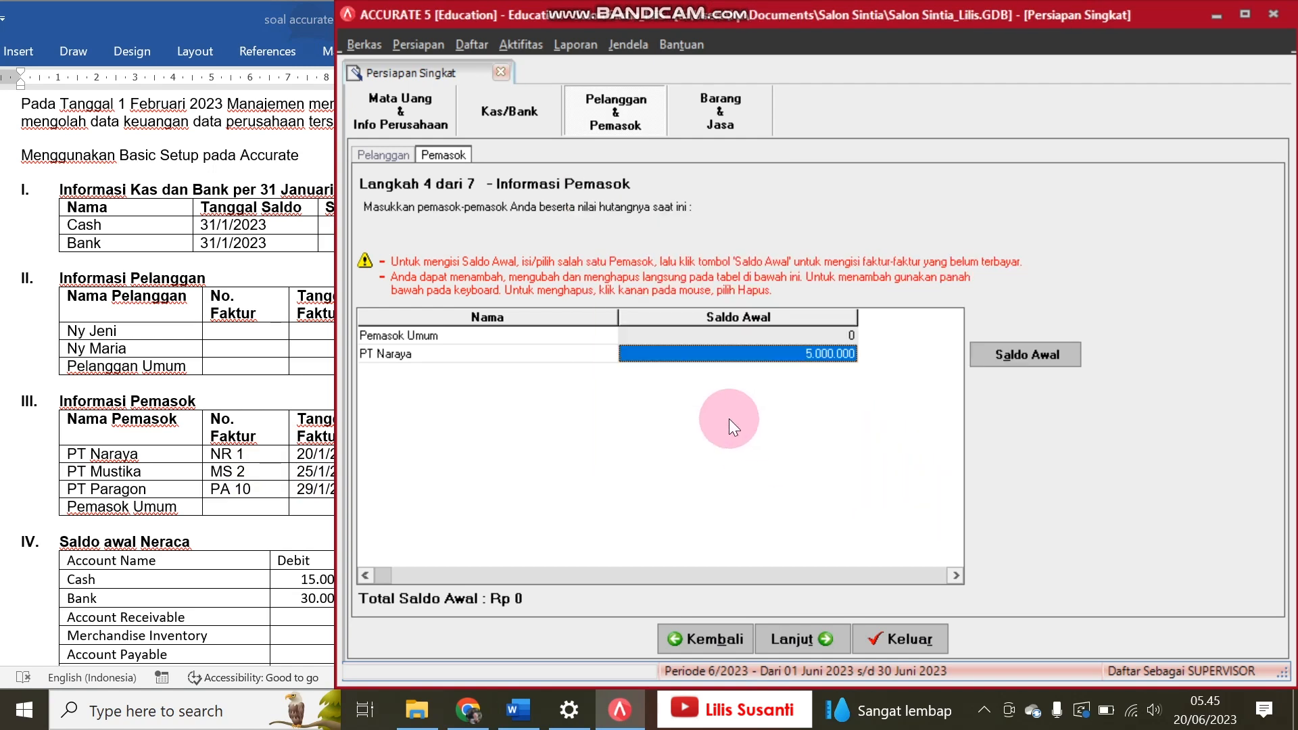
Step: Add PT Mustika as a new supplier below PT Naraya
key(Down)
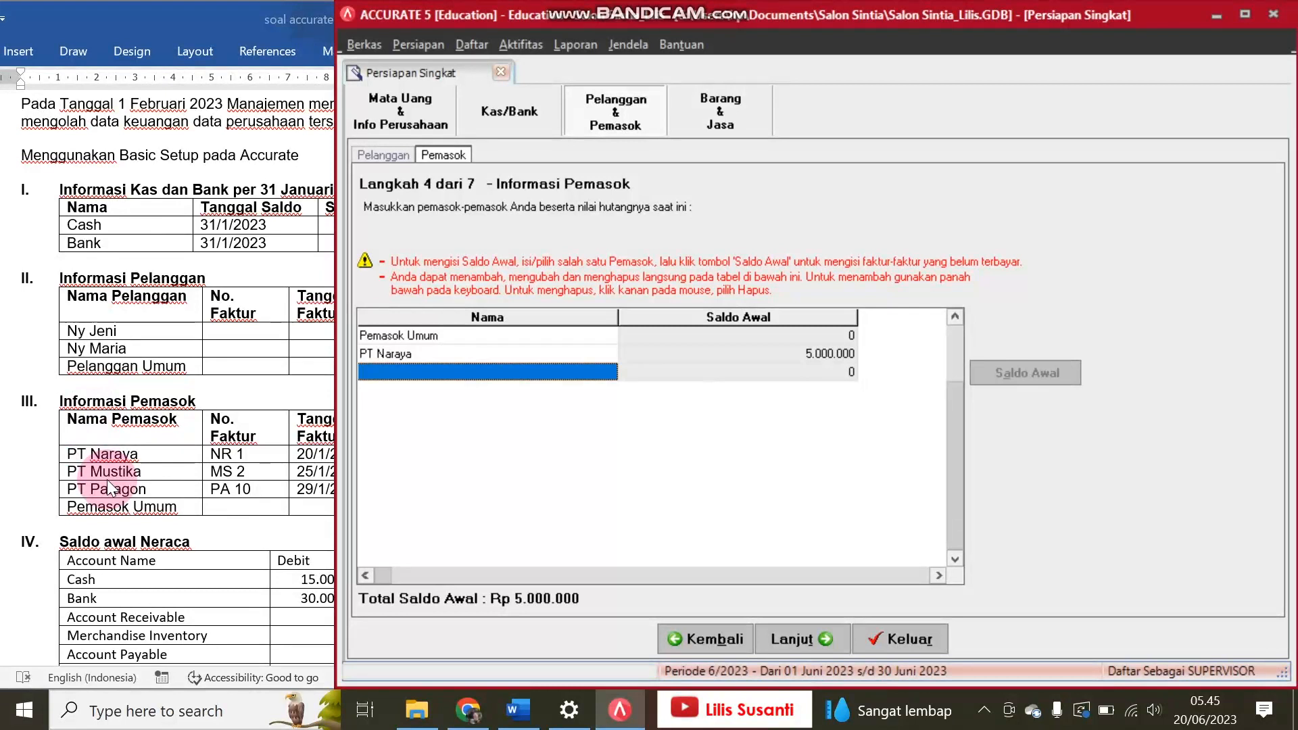
text(PT )
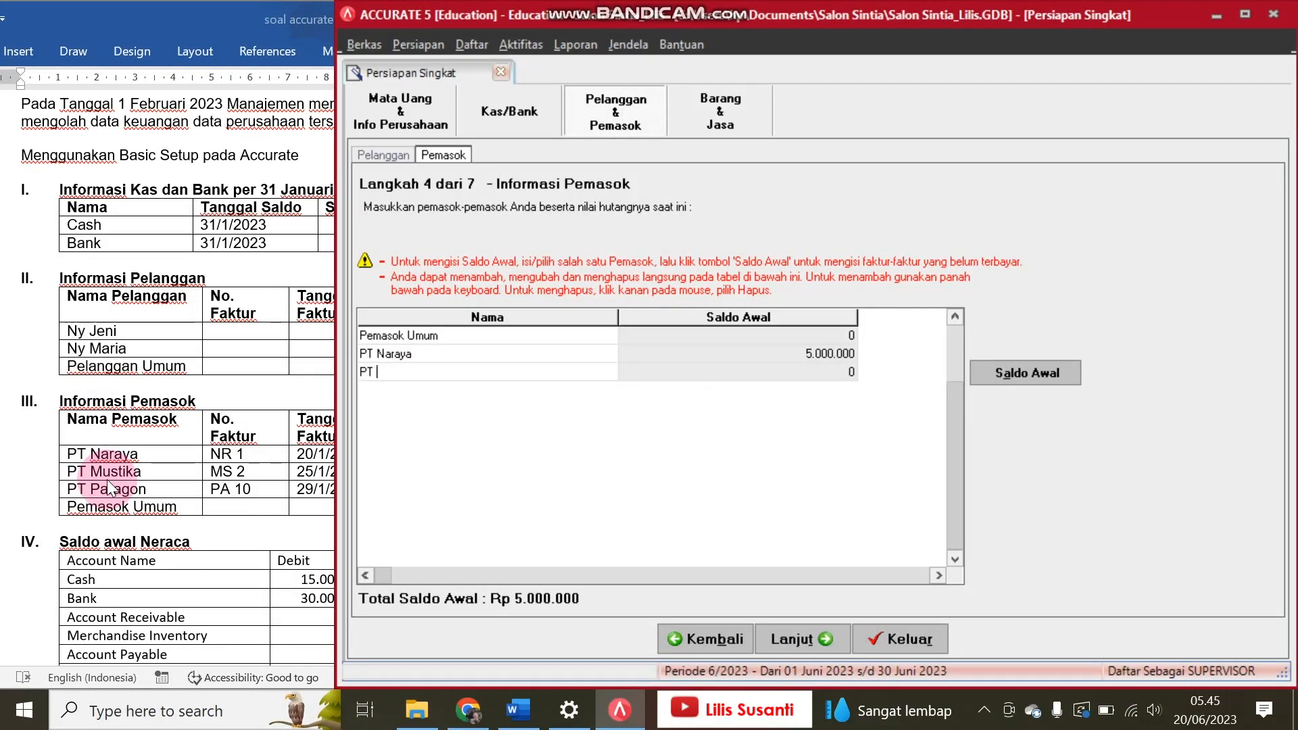
text(Mustika)
key(Tab)
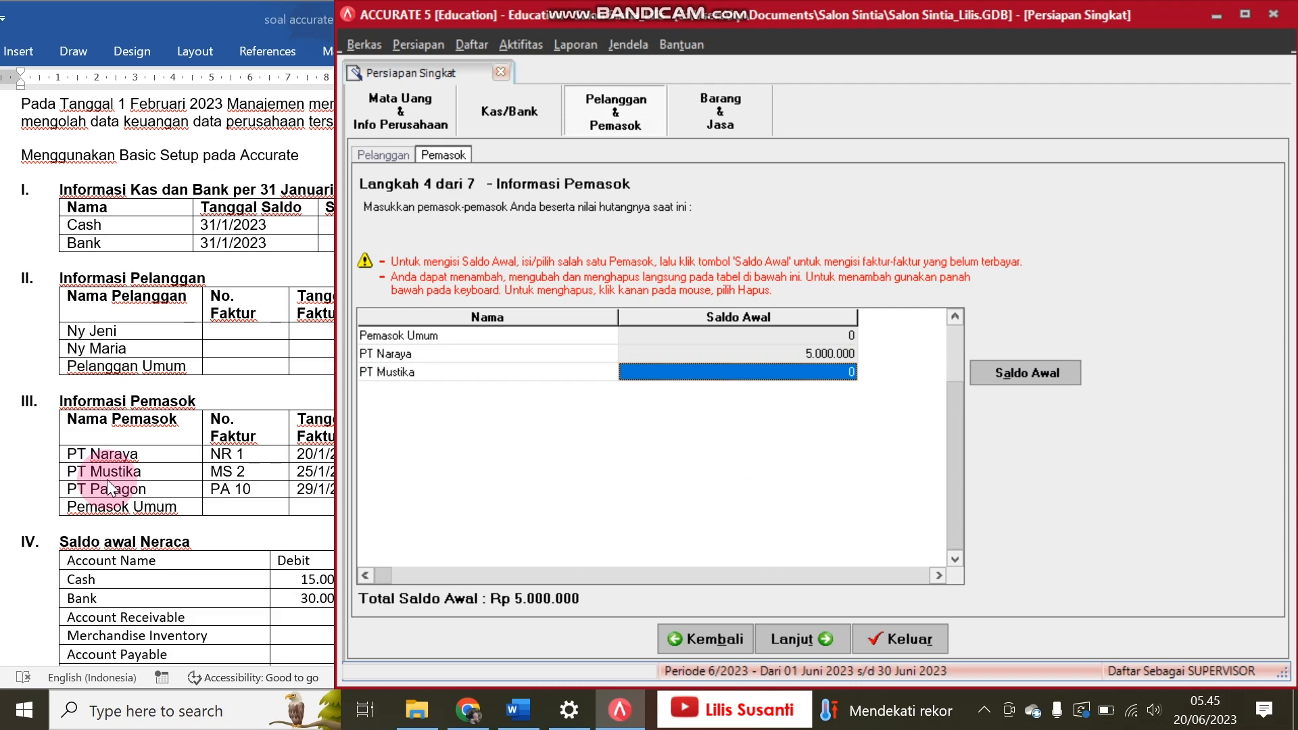
Step: Open PT Mustika's opening balance details and enter invoice MS 2 dated 25/01/2023
click(1028, 371)
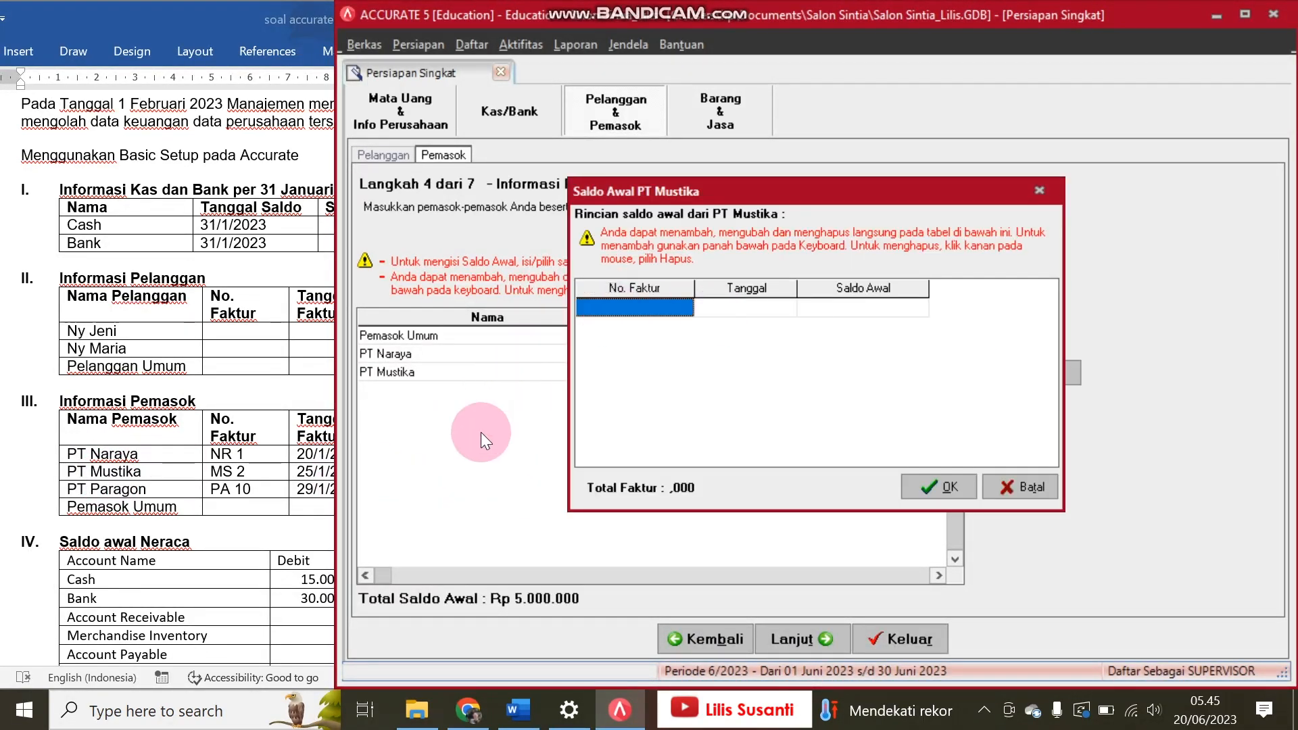
text(MS 2)
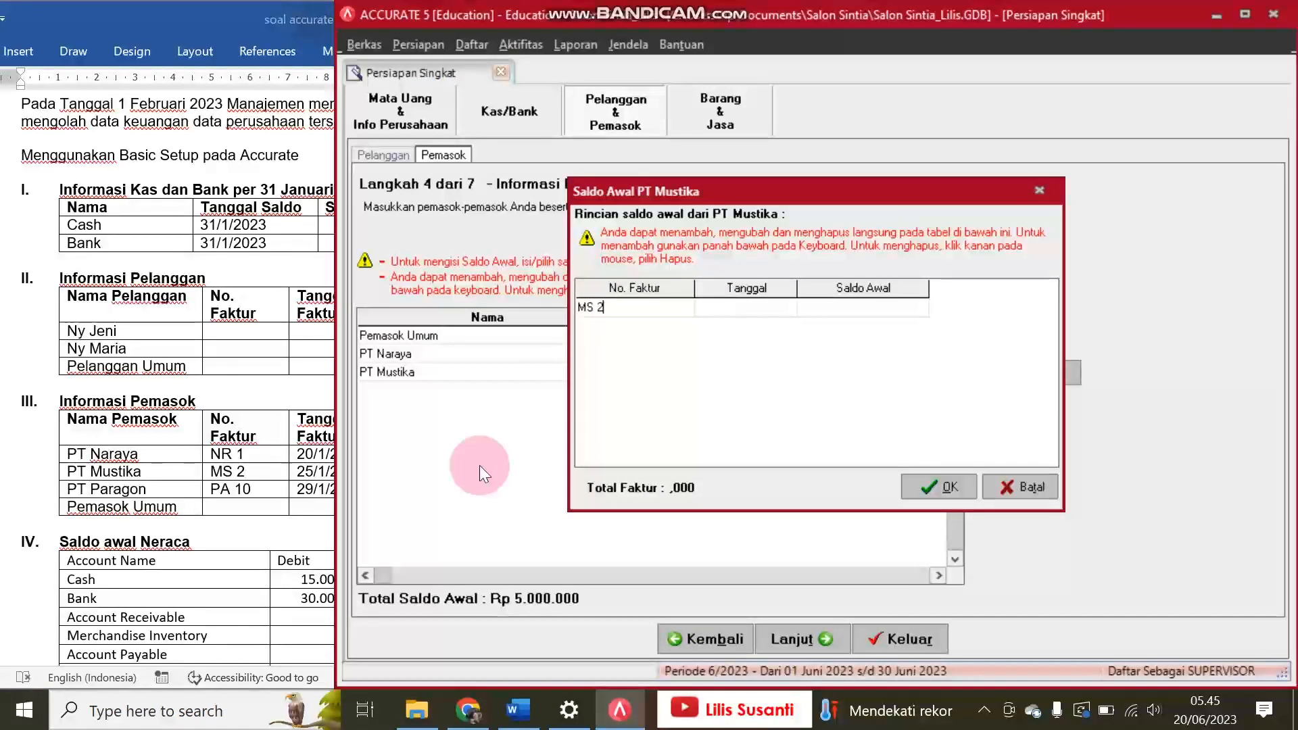
key(Tab)
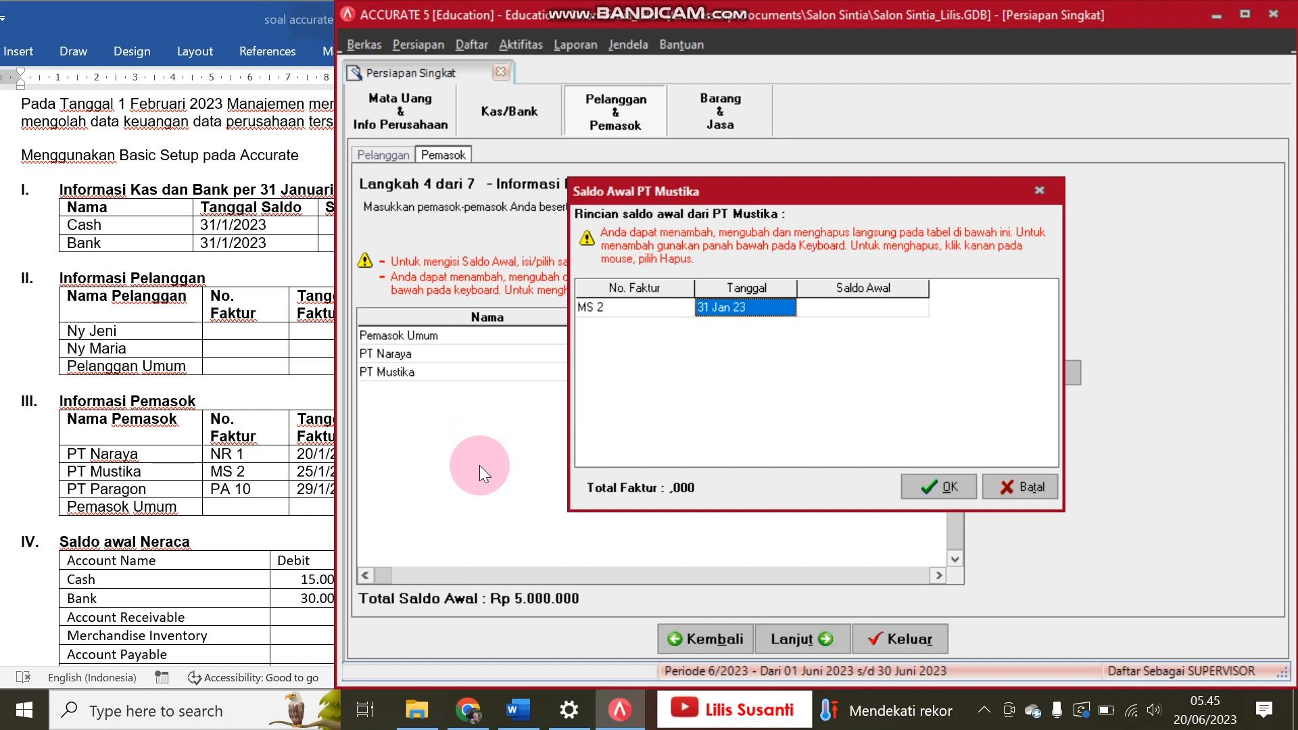
text(25/)
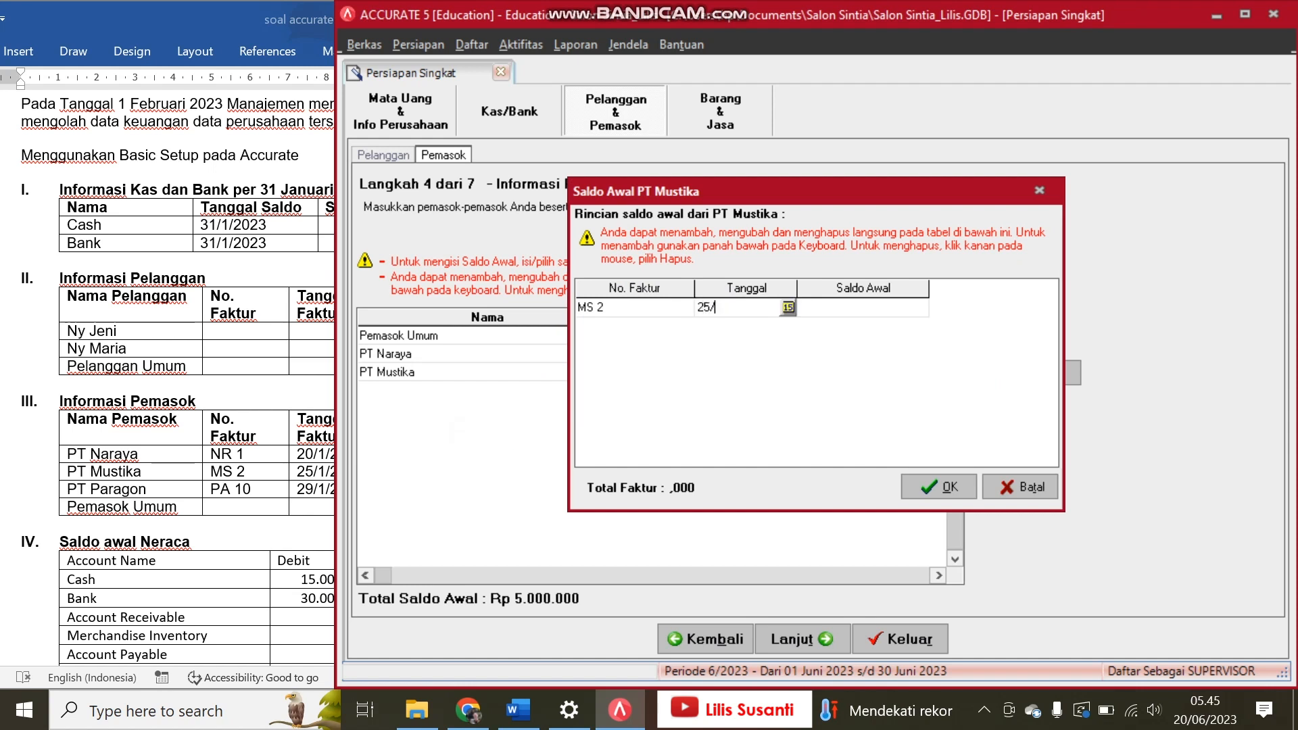
text(01/2023)
key(Tab)
Step: Set the opening balance of PT Mustika's invoice to 3,000,000 from the Word exercise and confirm the balance details
click(251, 465)
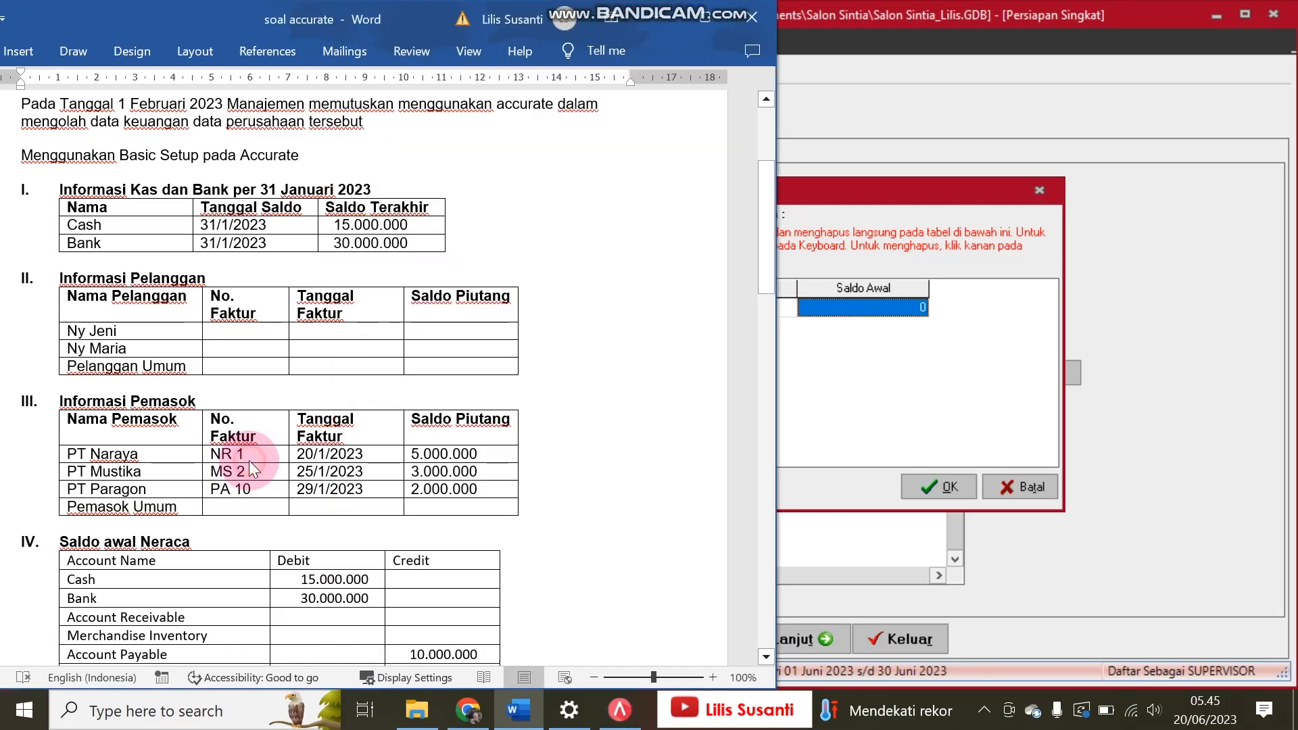
click(873, 364)
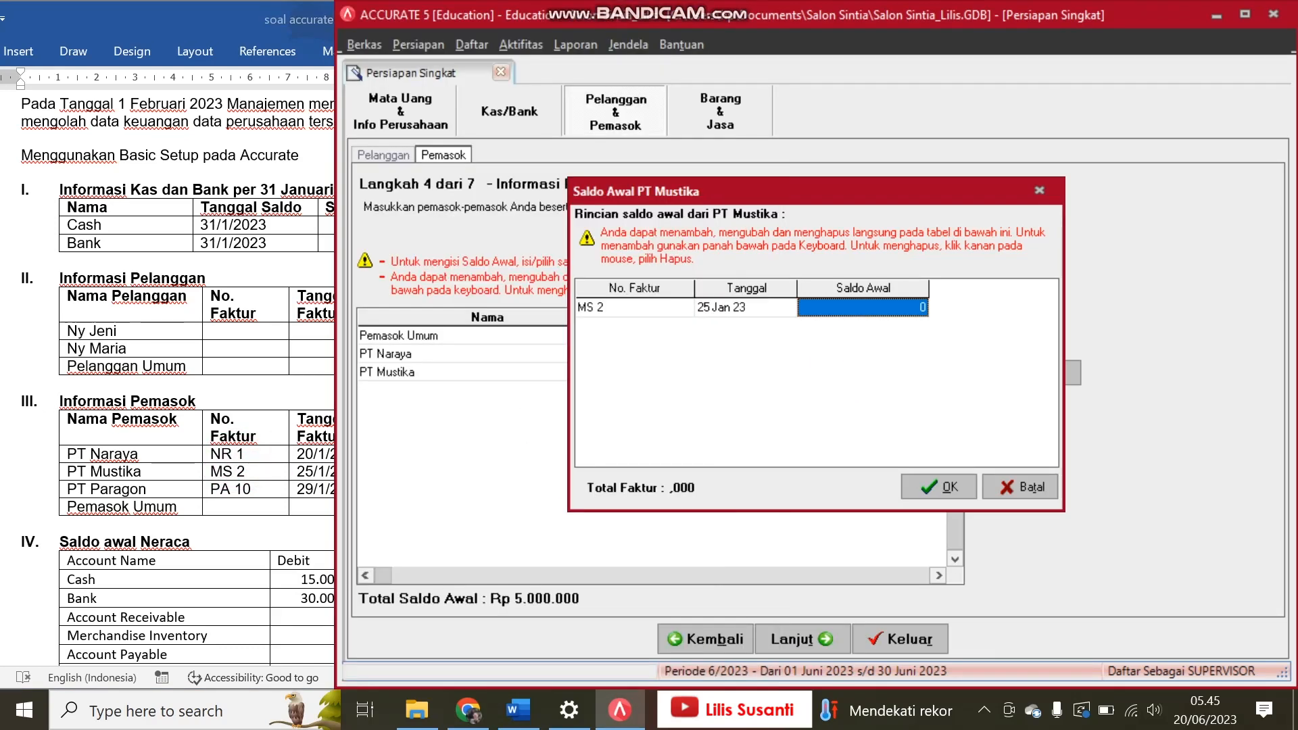
text(3.000.000)
key(Down)
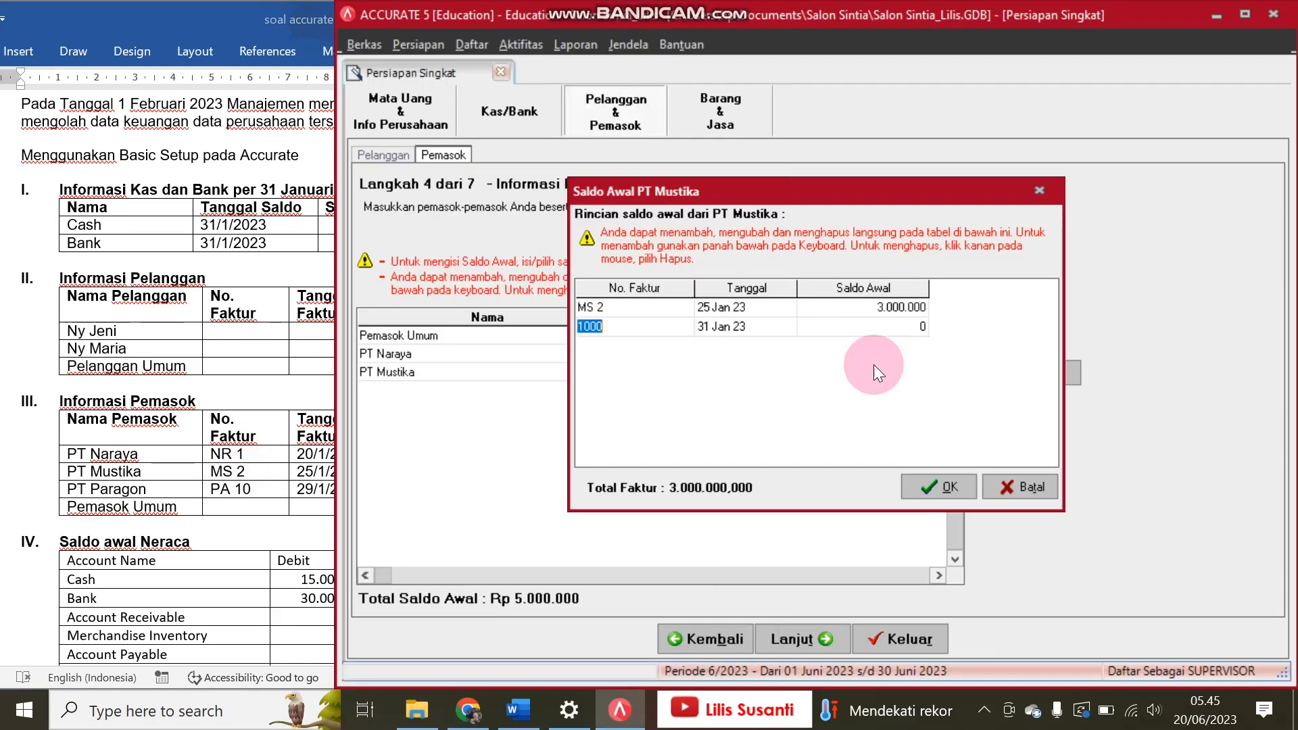
click(935, 497)
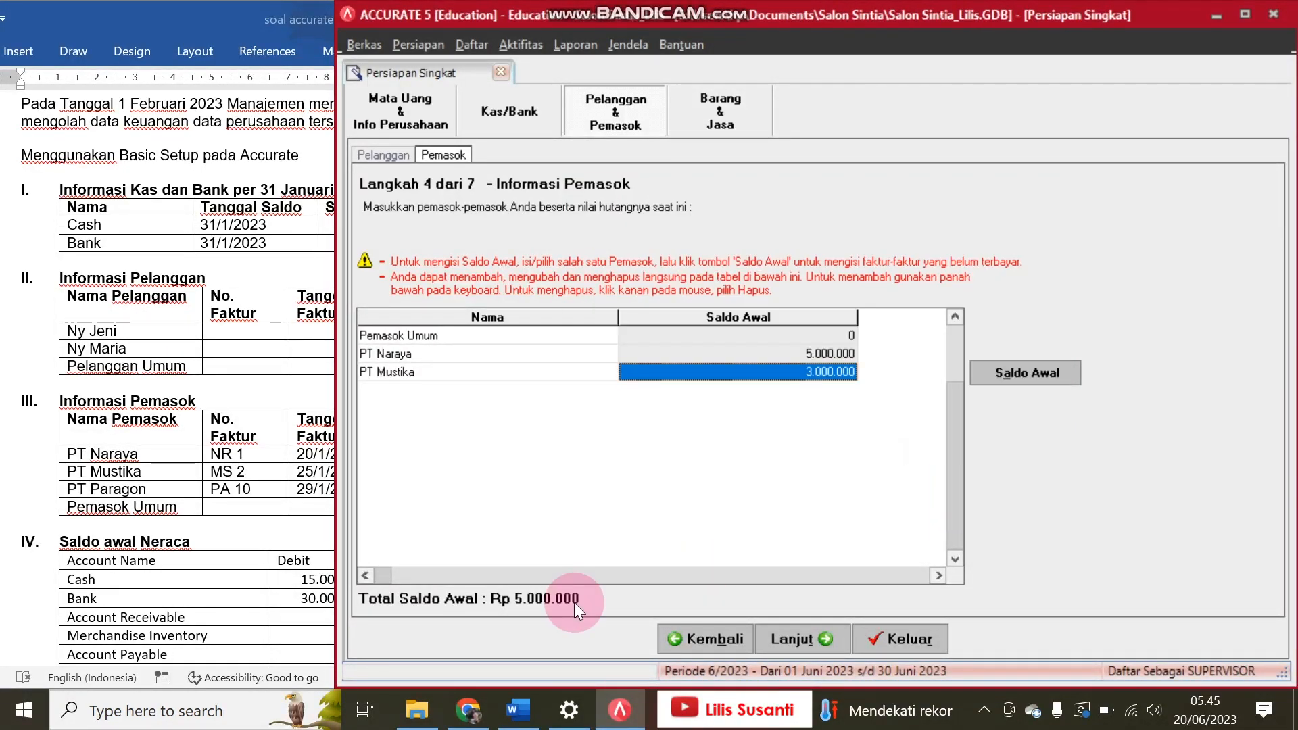
Step: Add PT Paragon as a new supplier below PT Mustika
key(Down)
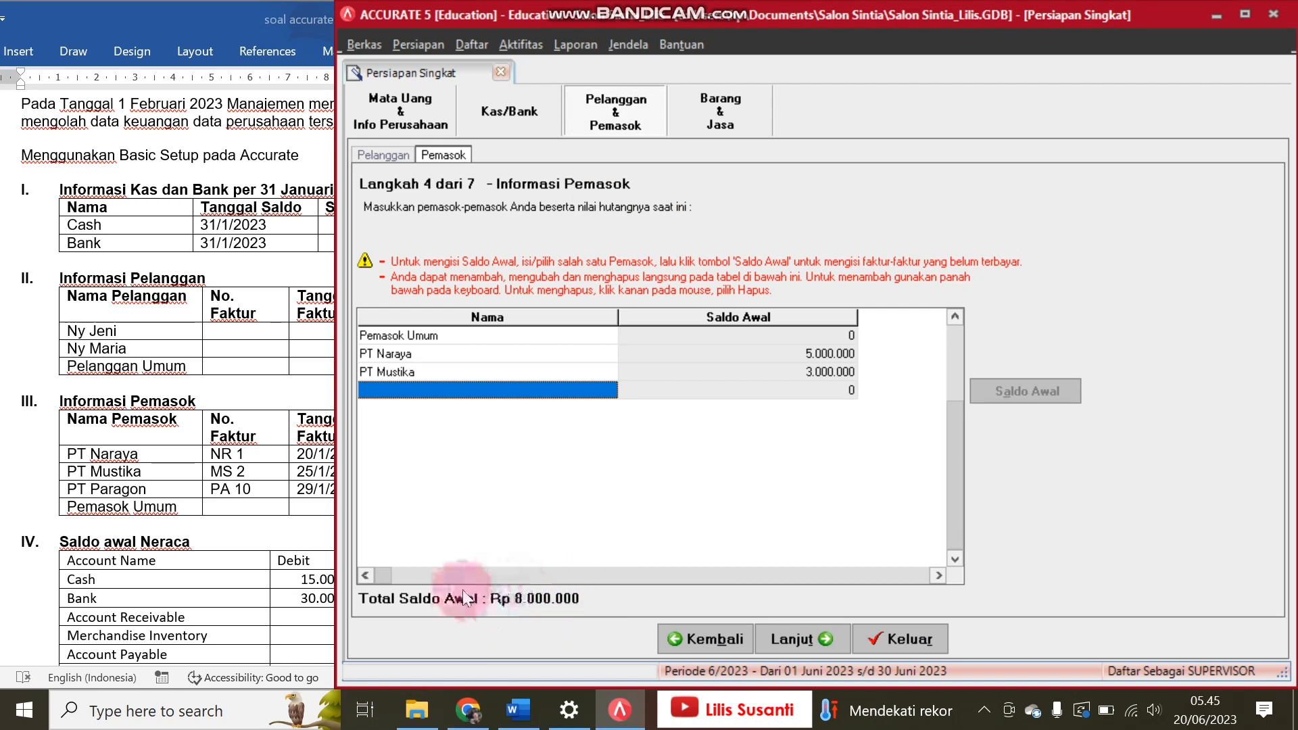
text(PT)
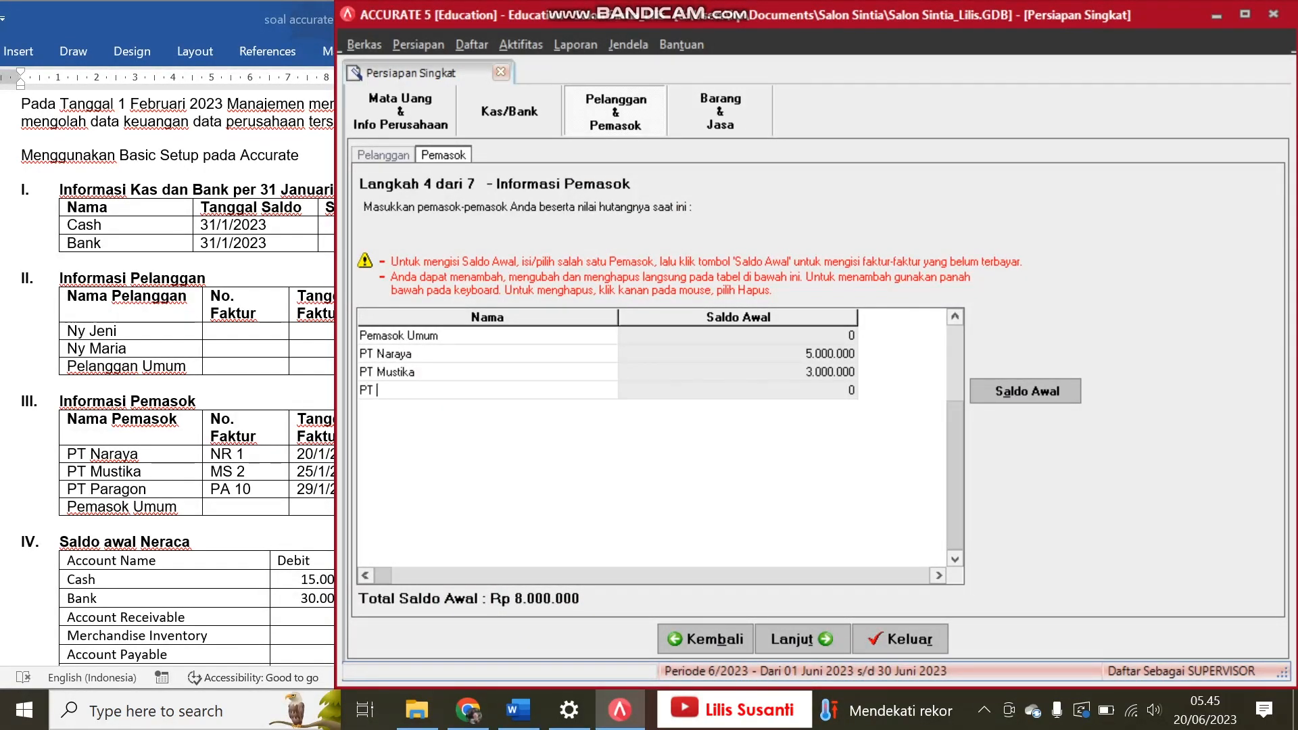
text( Paragon)
key(Tab)
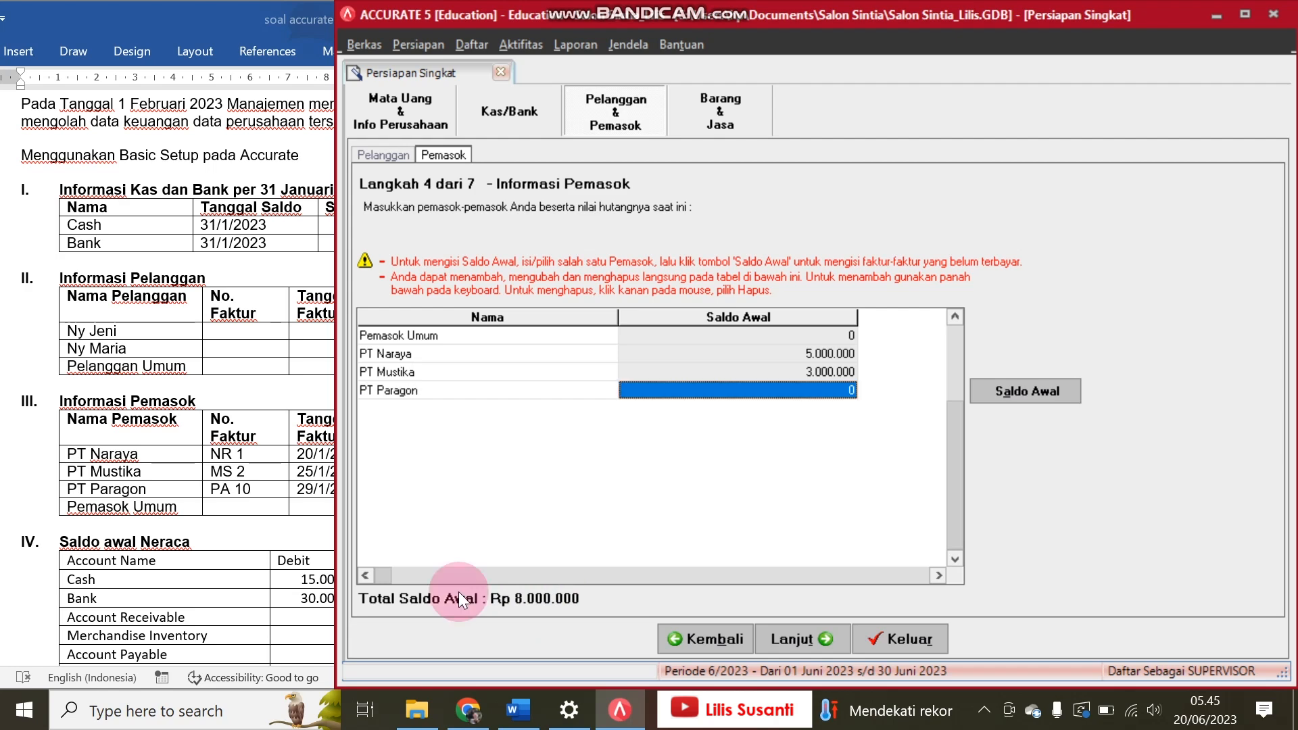
Step: Open PT Paragon's opening balance details and enter invoice PA 10 dated 29/01/23
click(1053, 394)
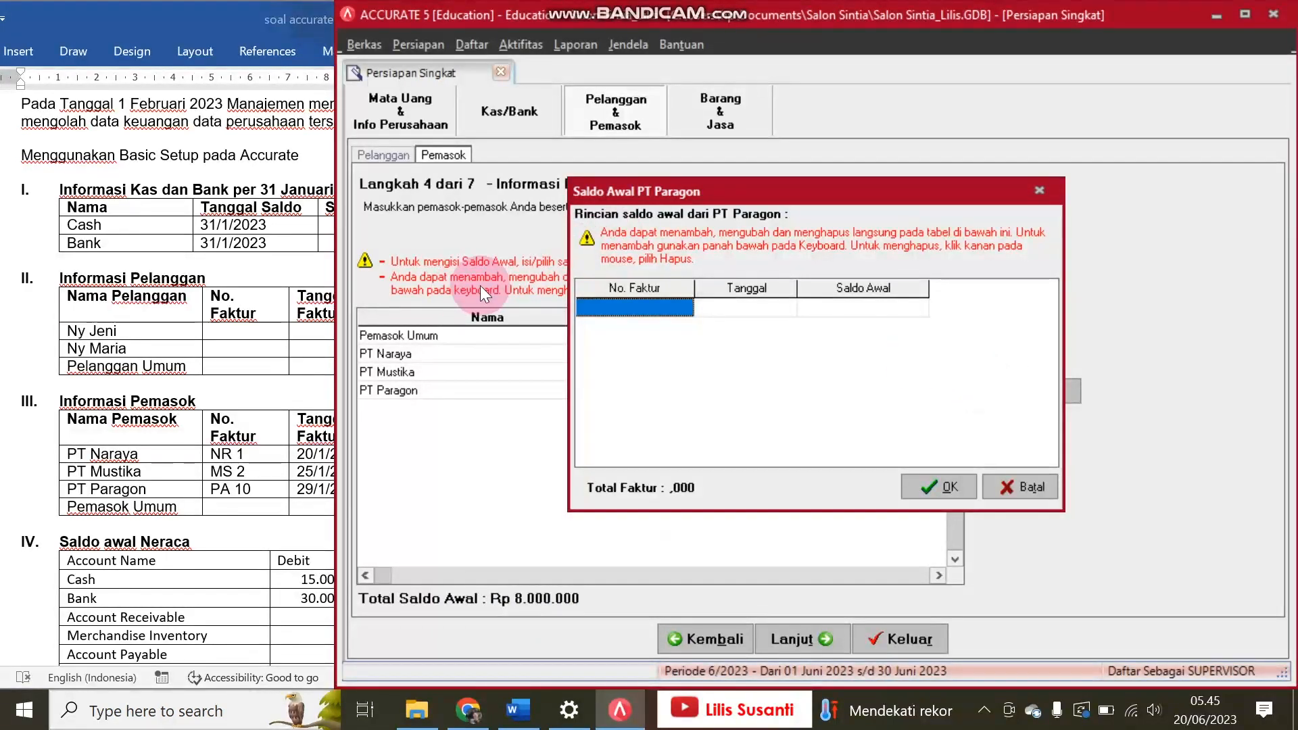
text(P)
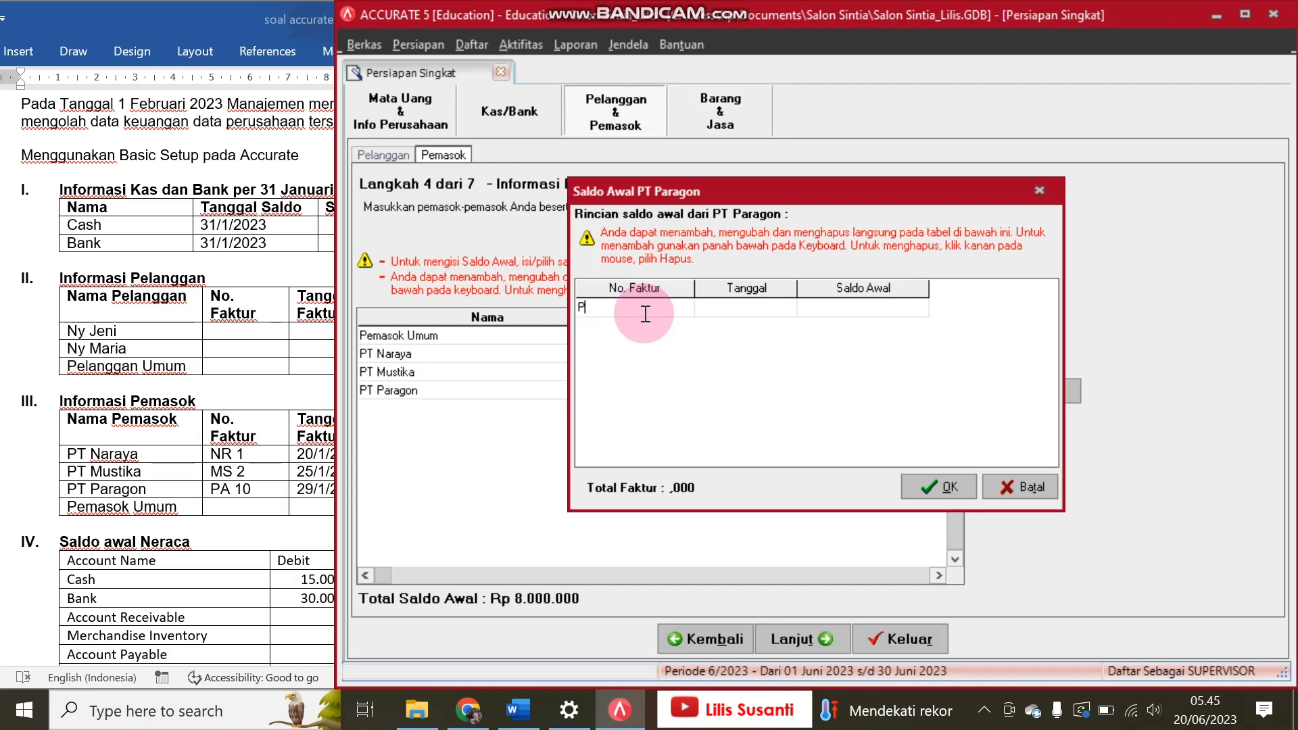
text(A 10)
key(Tab)
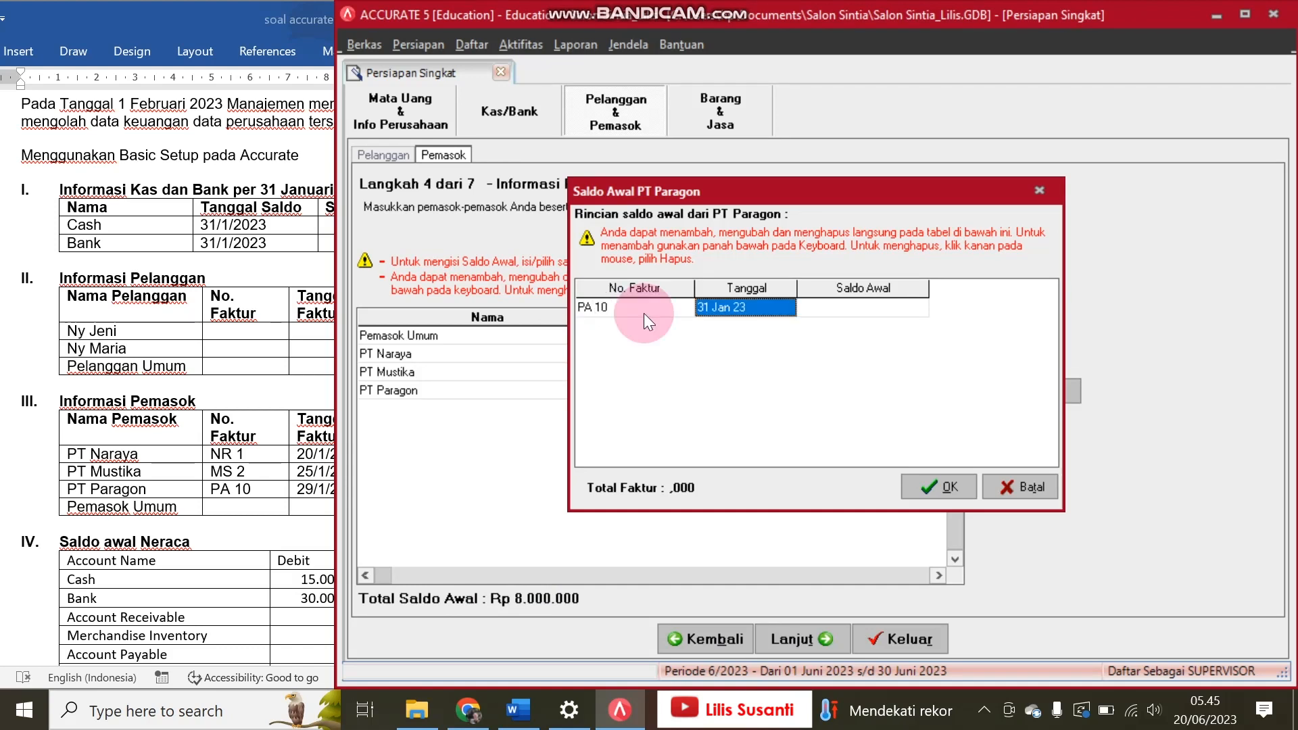
text(29)
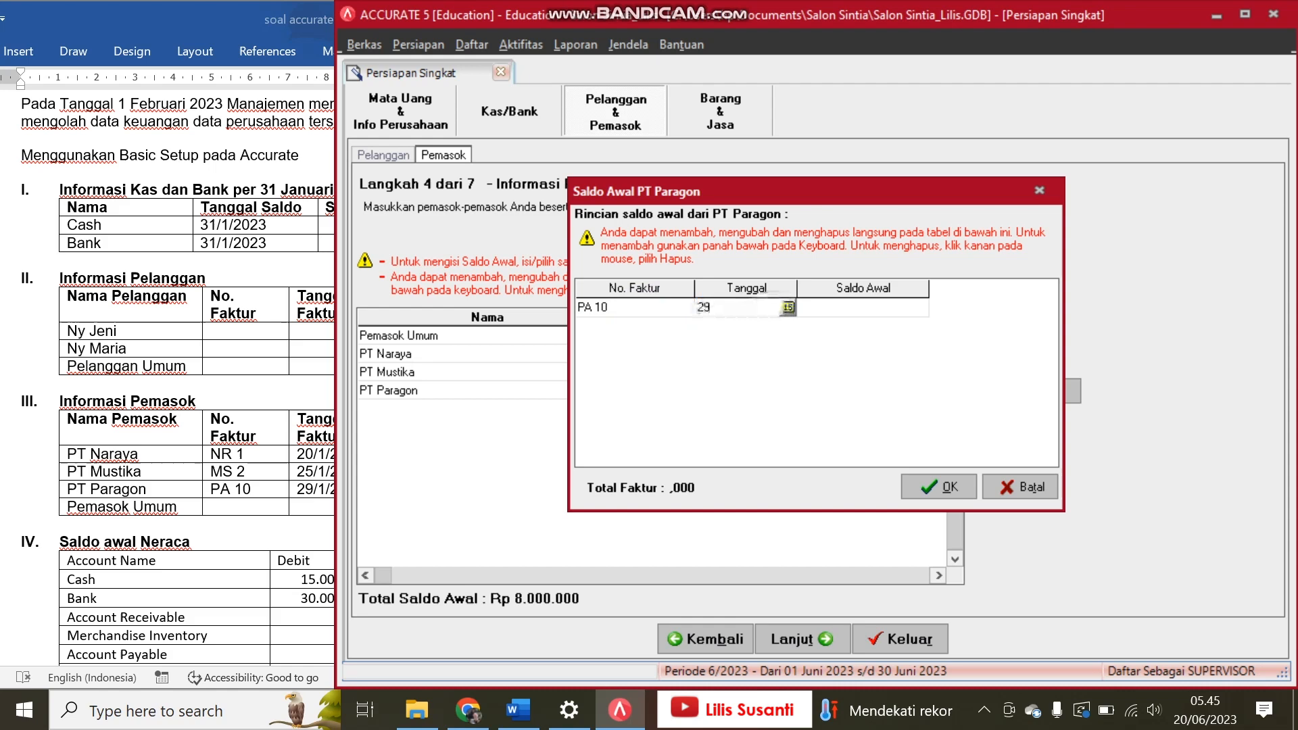
text(/01/2)
text(3)
key(Tab)
Step: Set the opening balance of PT Paragon's invoice to 2,000,000 from the Word exercise and confirm the balance details
click(263, 435)
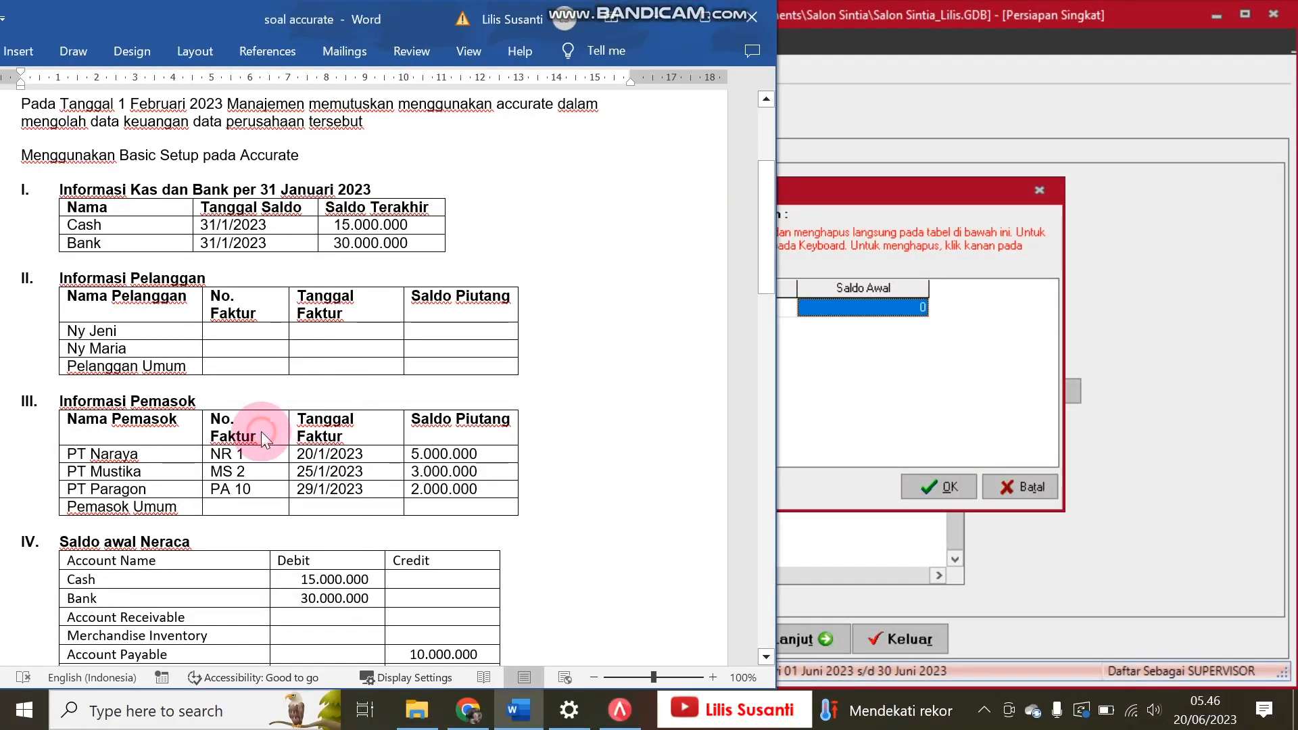
click(960, 367)
text(2000000)
key(Down)
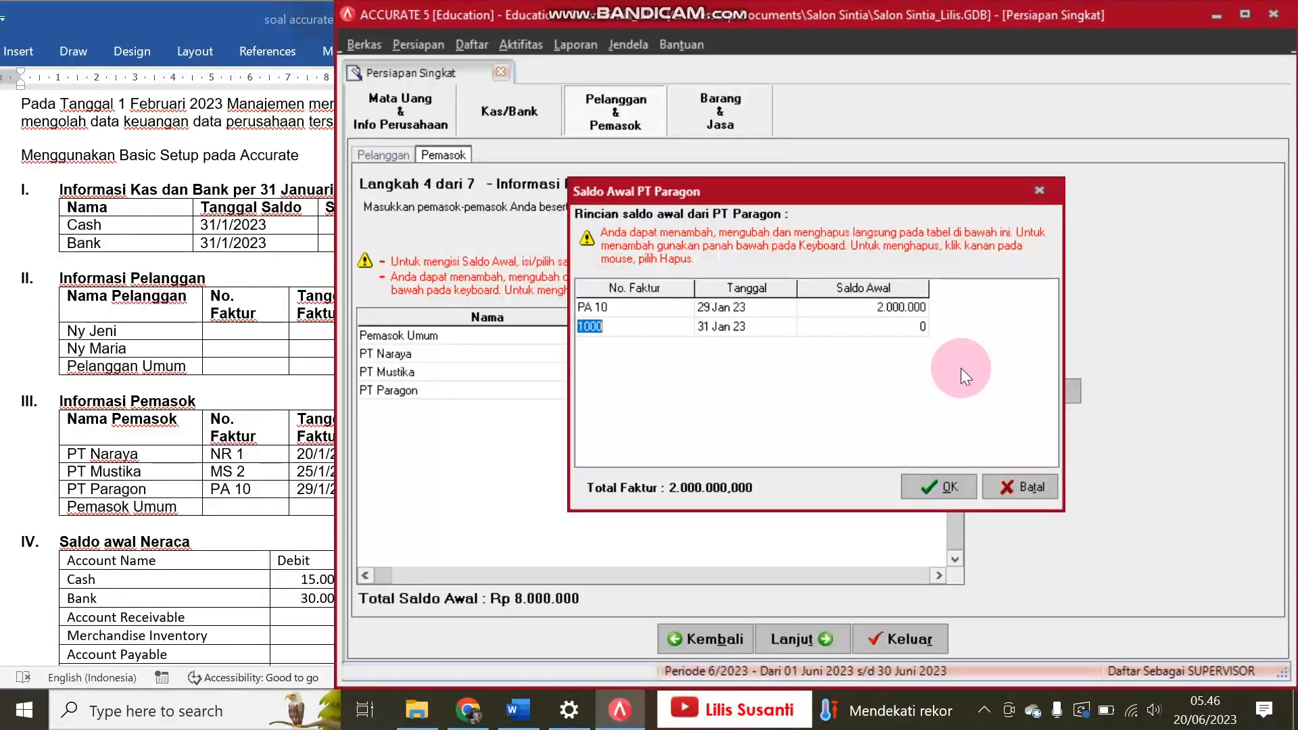
click(933, 485)
Step: Keep the Rata-rata inventory method and exit the quick setup at the goods information stage without adding any goods
click(822, 637)
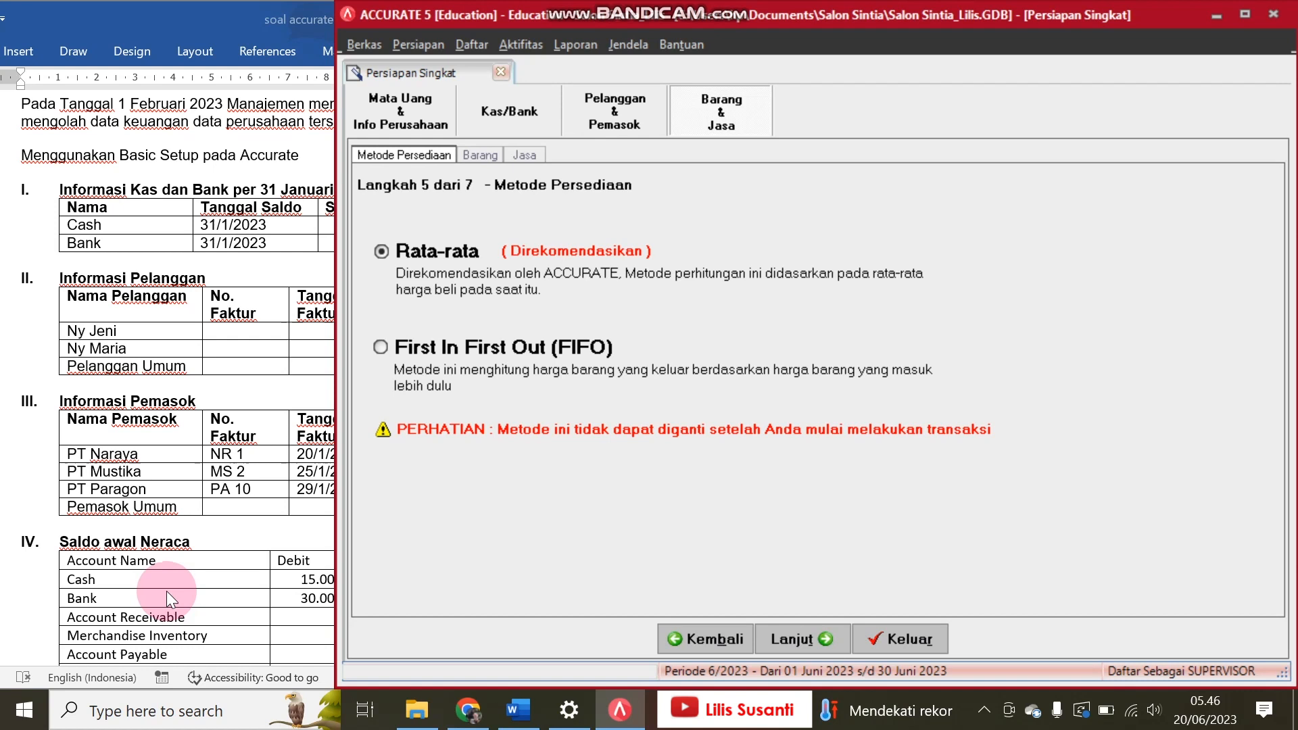
click(816, 639)
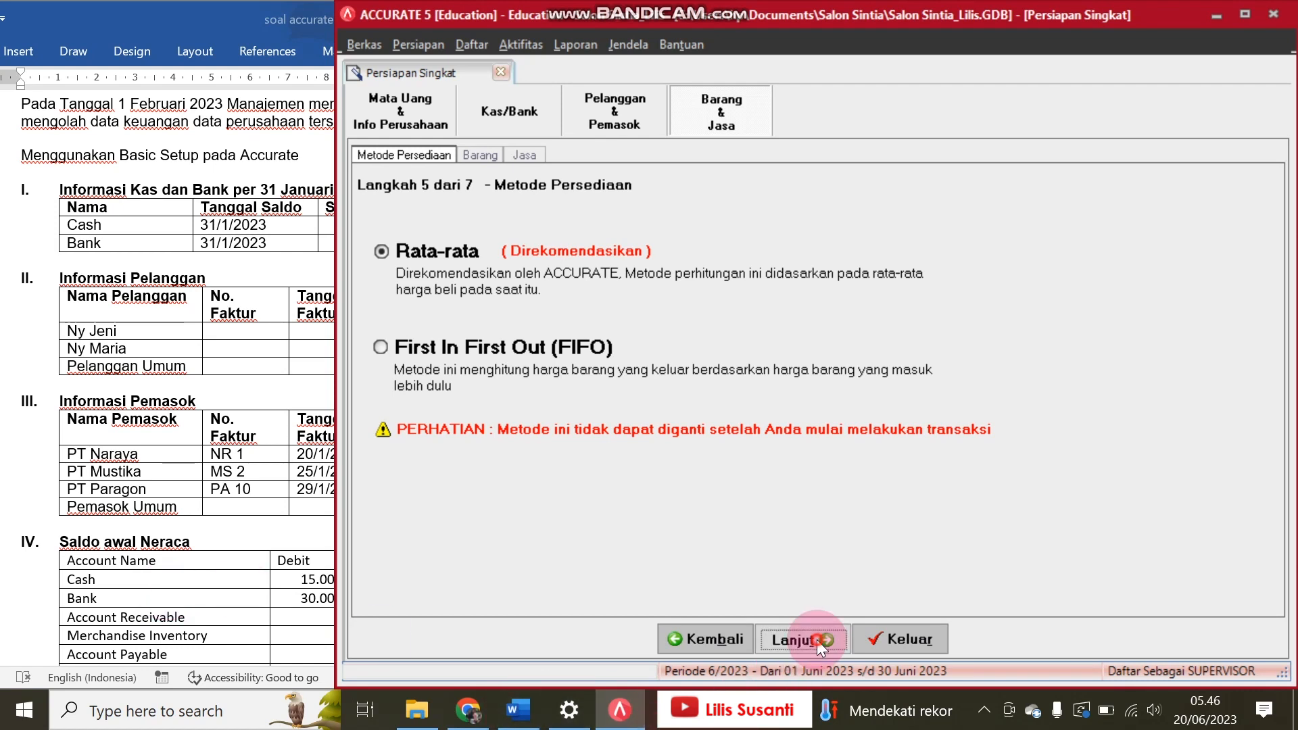
click(909, 642)
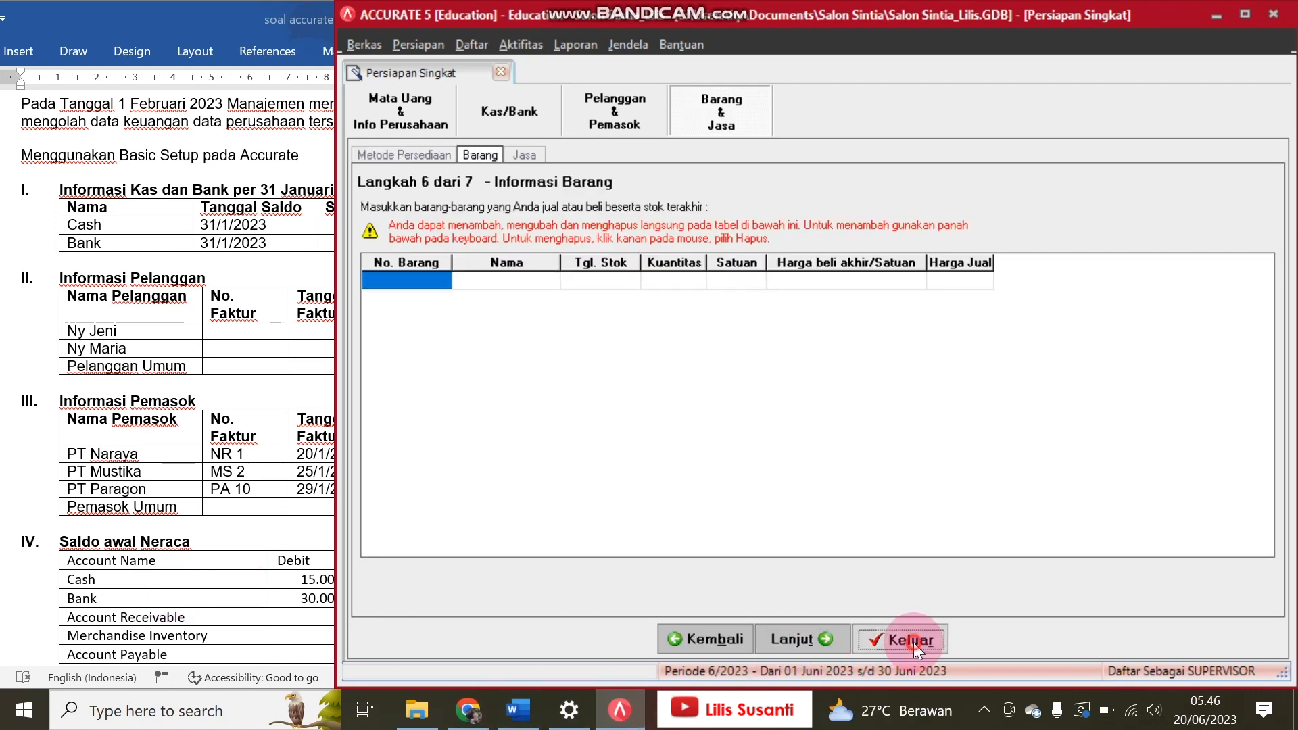
click(566, 408)
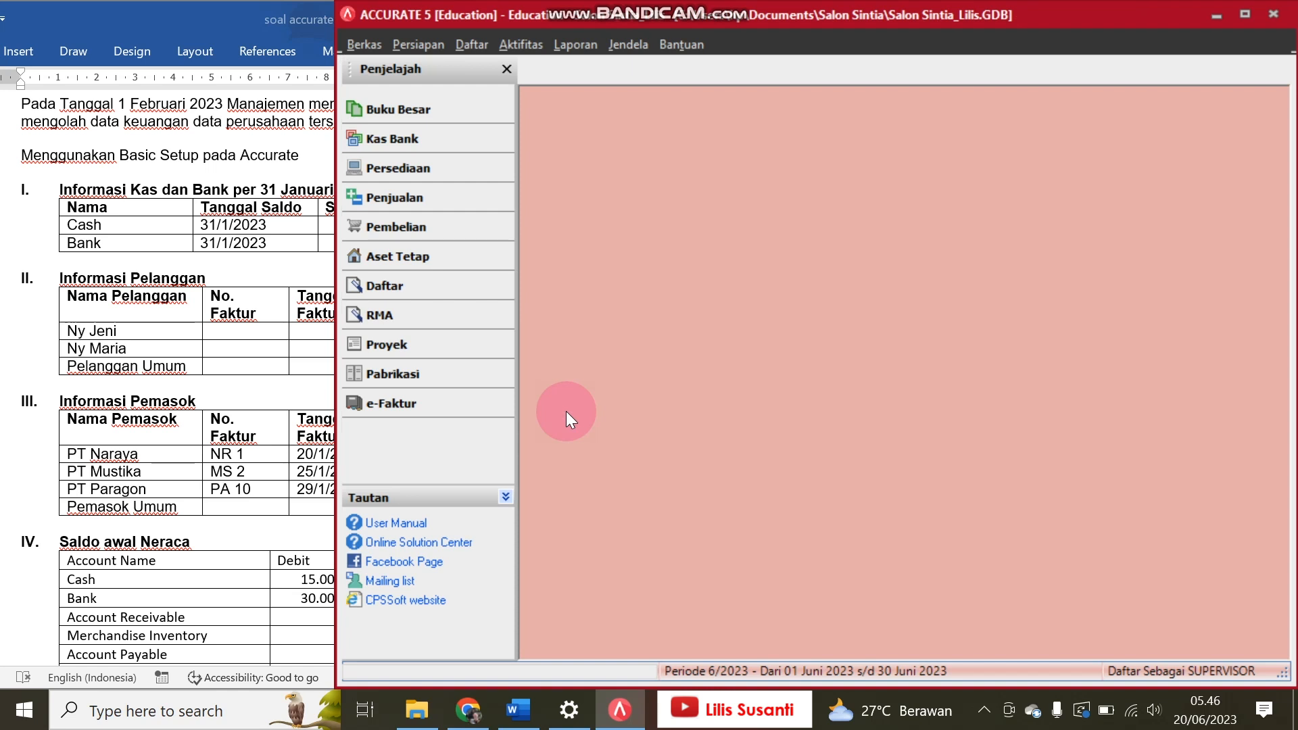
Step: Consult the Saldo awal Neraca table in Word and open the Buku Besar account list (Daftar Akun)
click(399, 113)
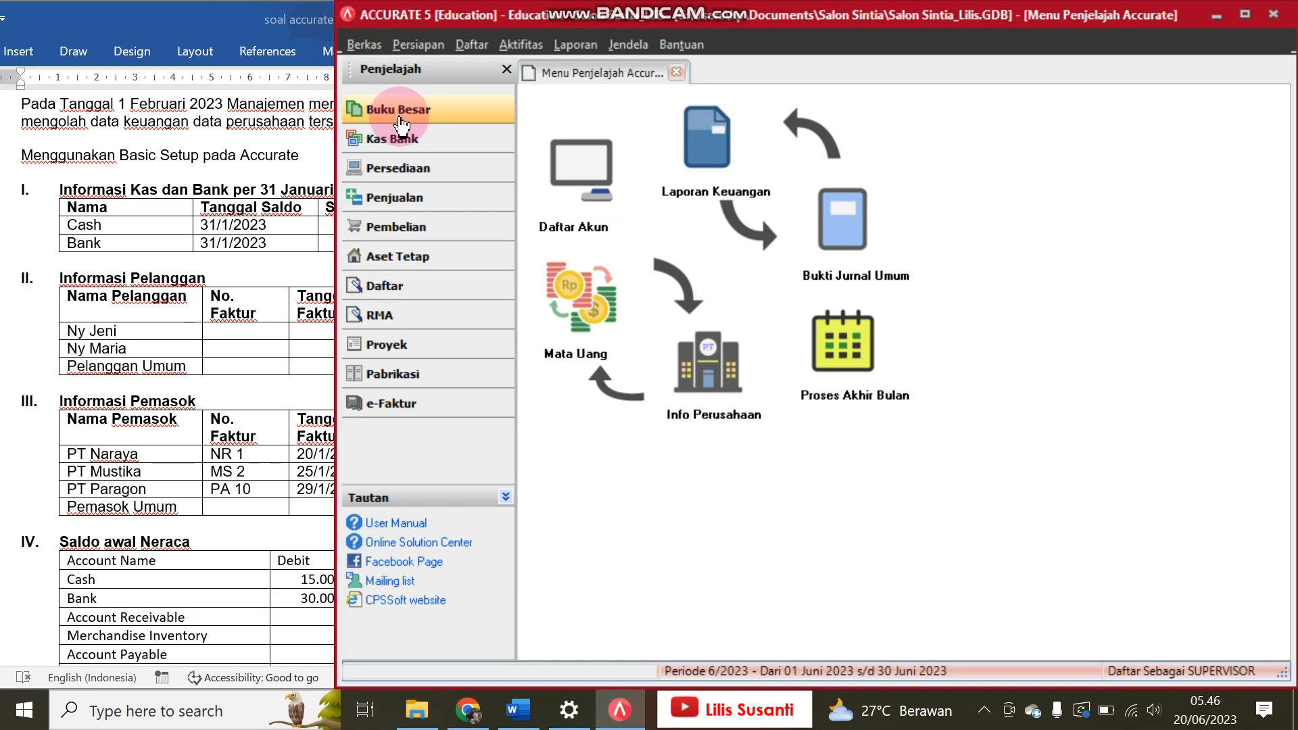
click(165, 577)
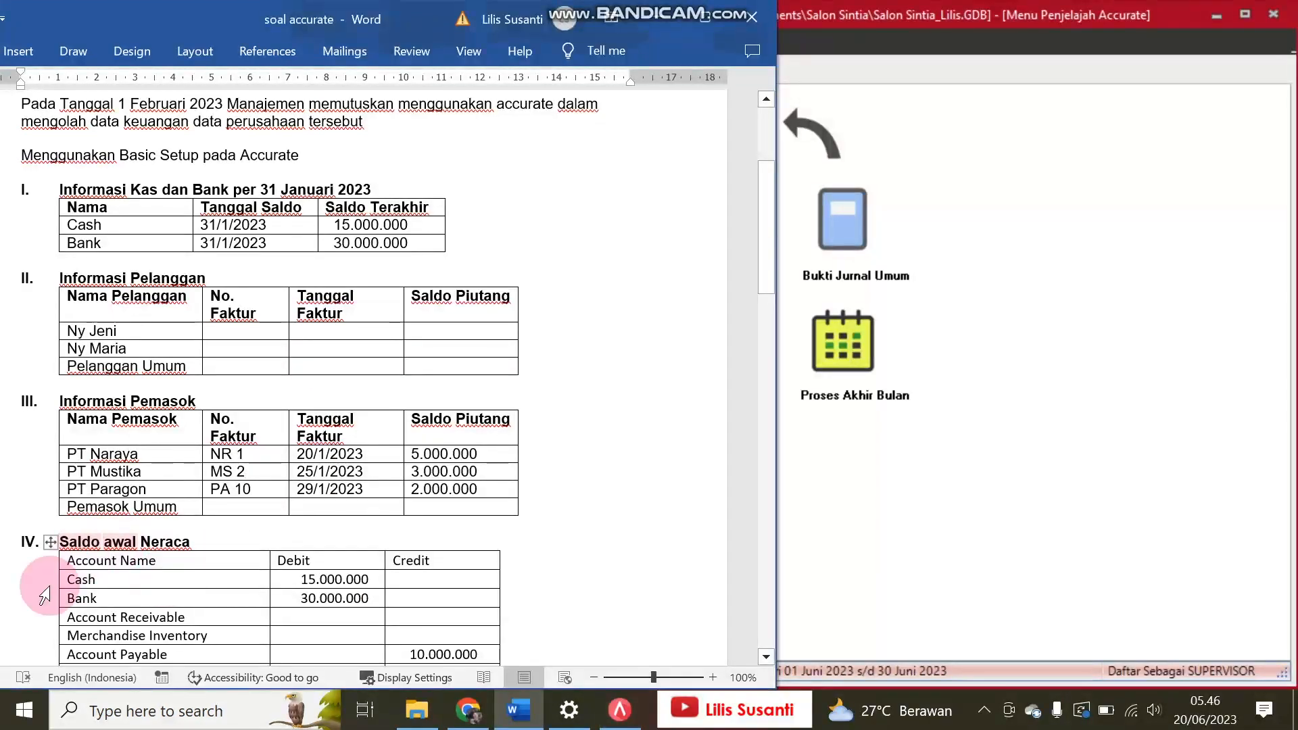
click(1019, 525)
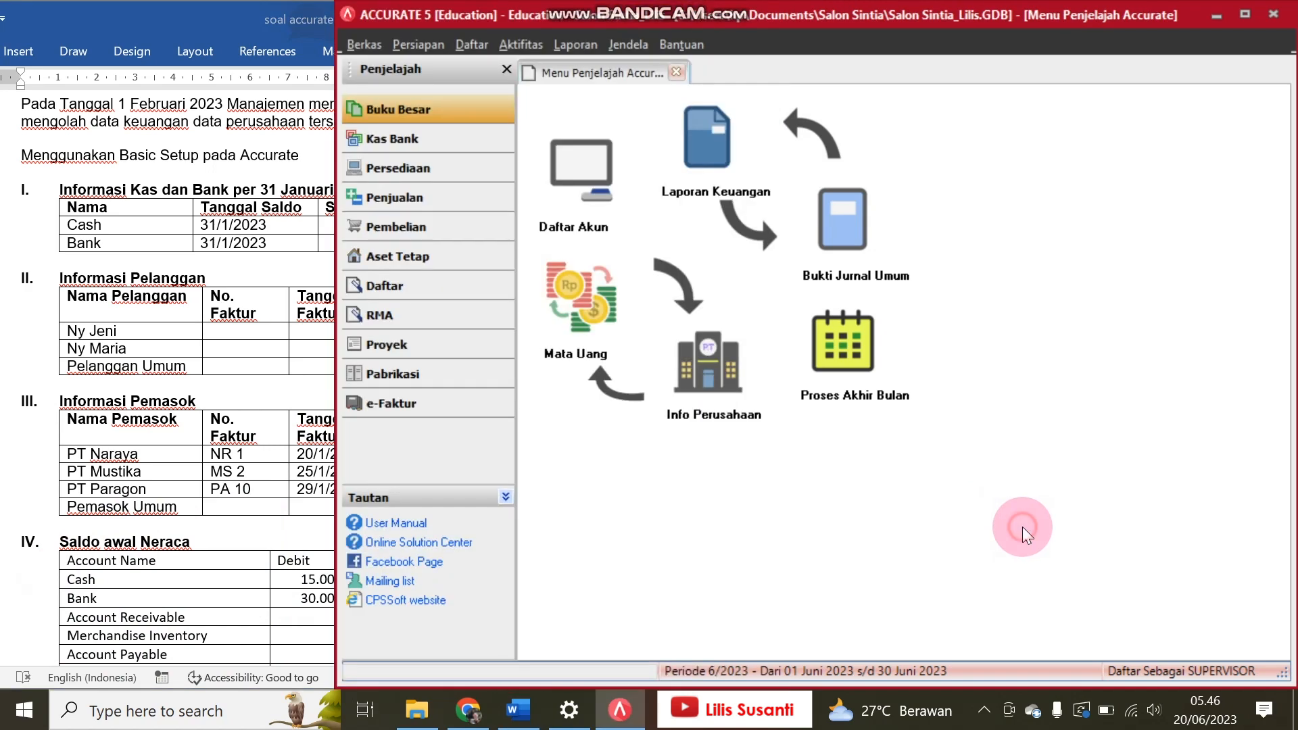
click(250, 669)
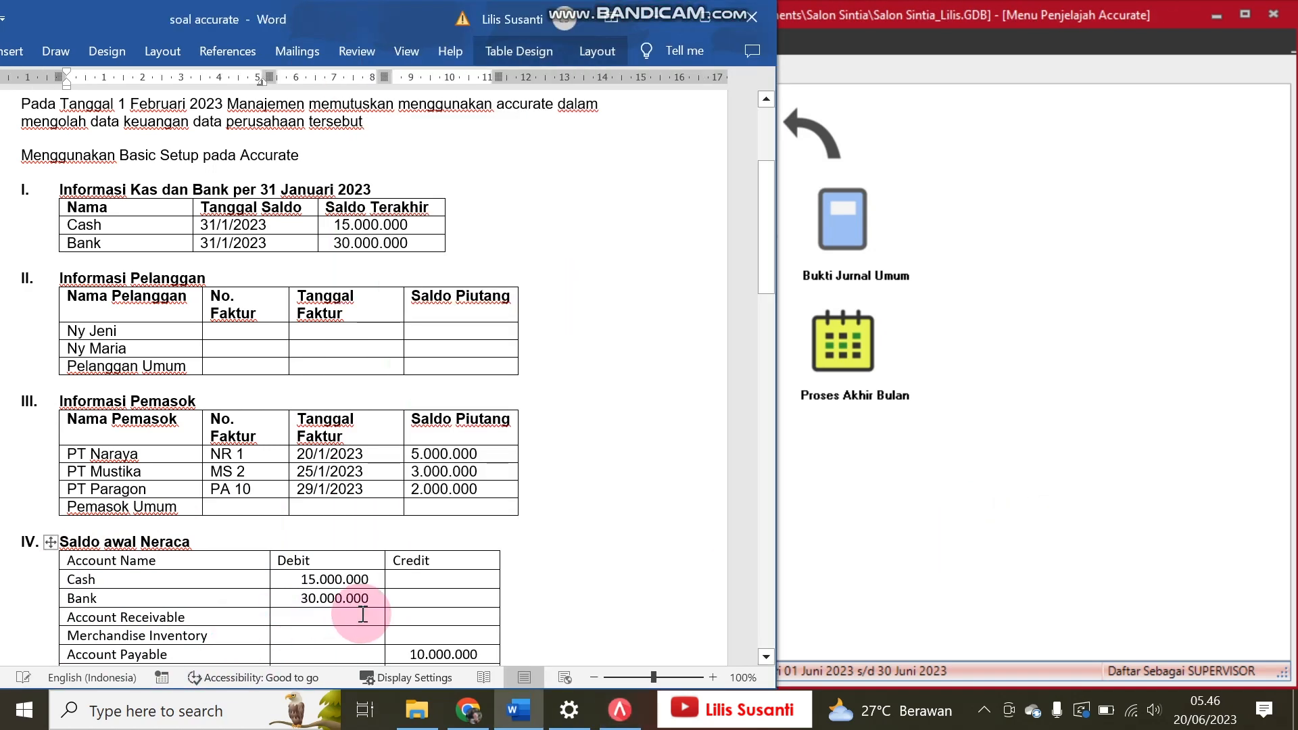
click(956, 516)
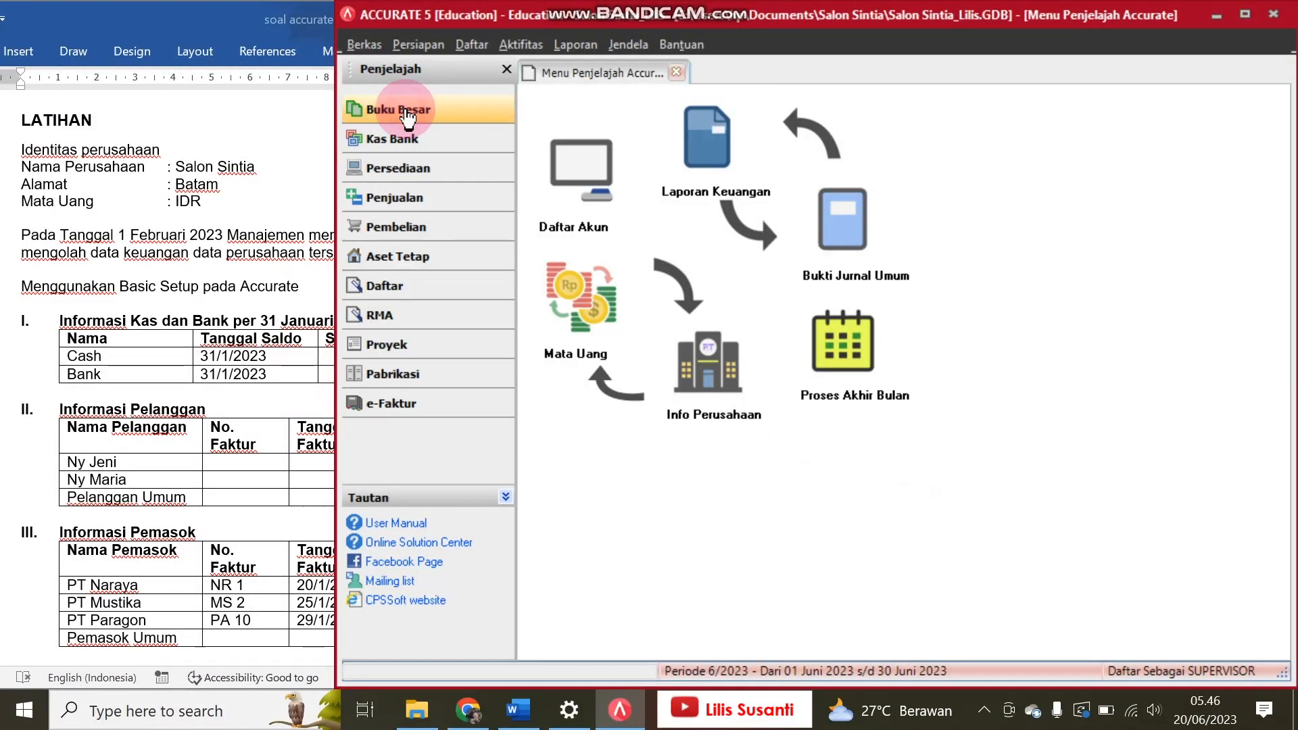
click(591, 194)
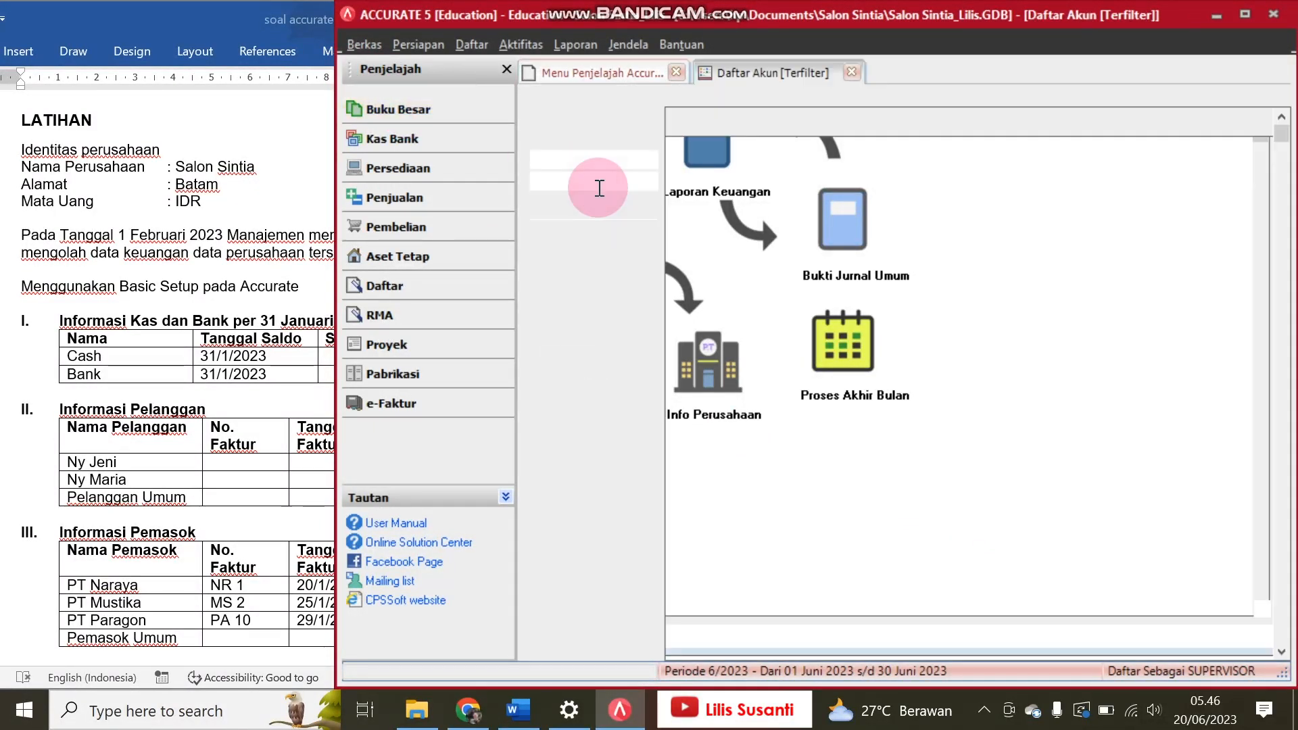
Step: Narrow the Word window and hide the account list's filter to compare the account balances with the Saldo awal Neraca table
click(186, 280)
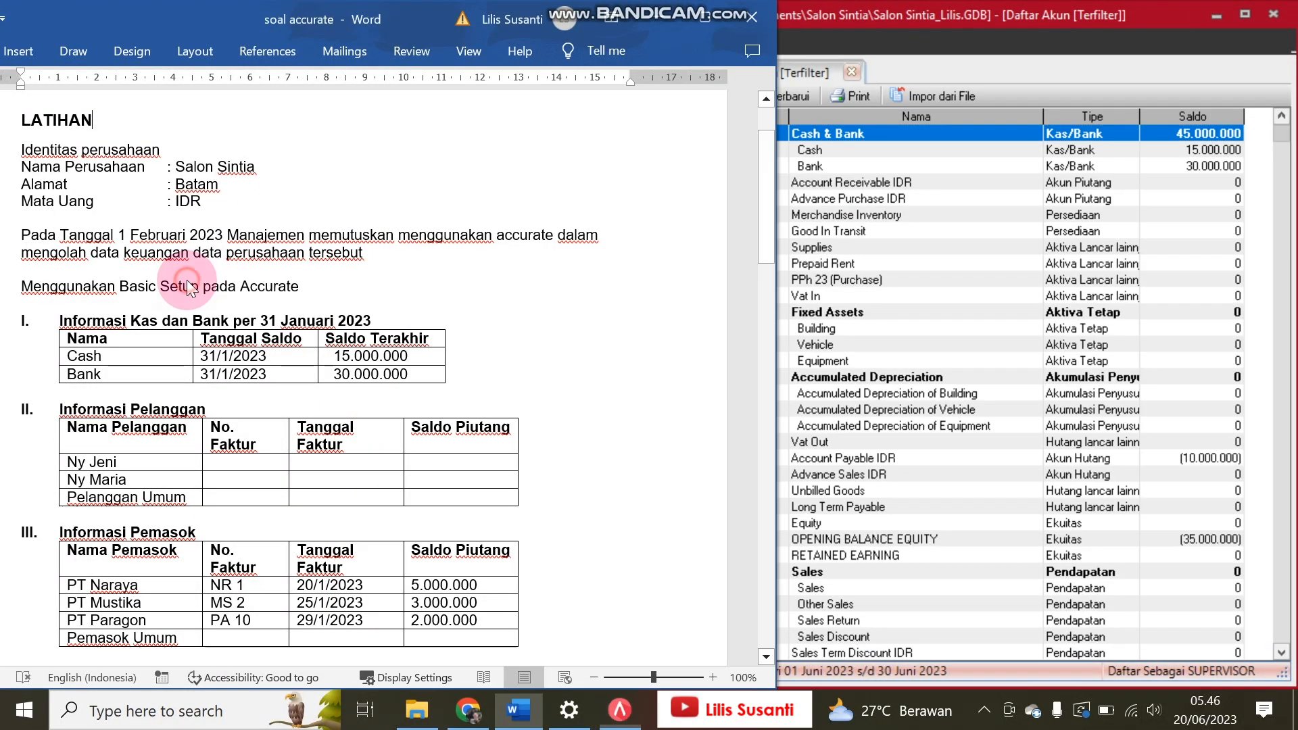
drag(763, 227, 549, 332)
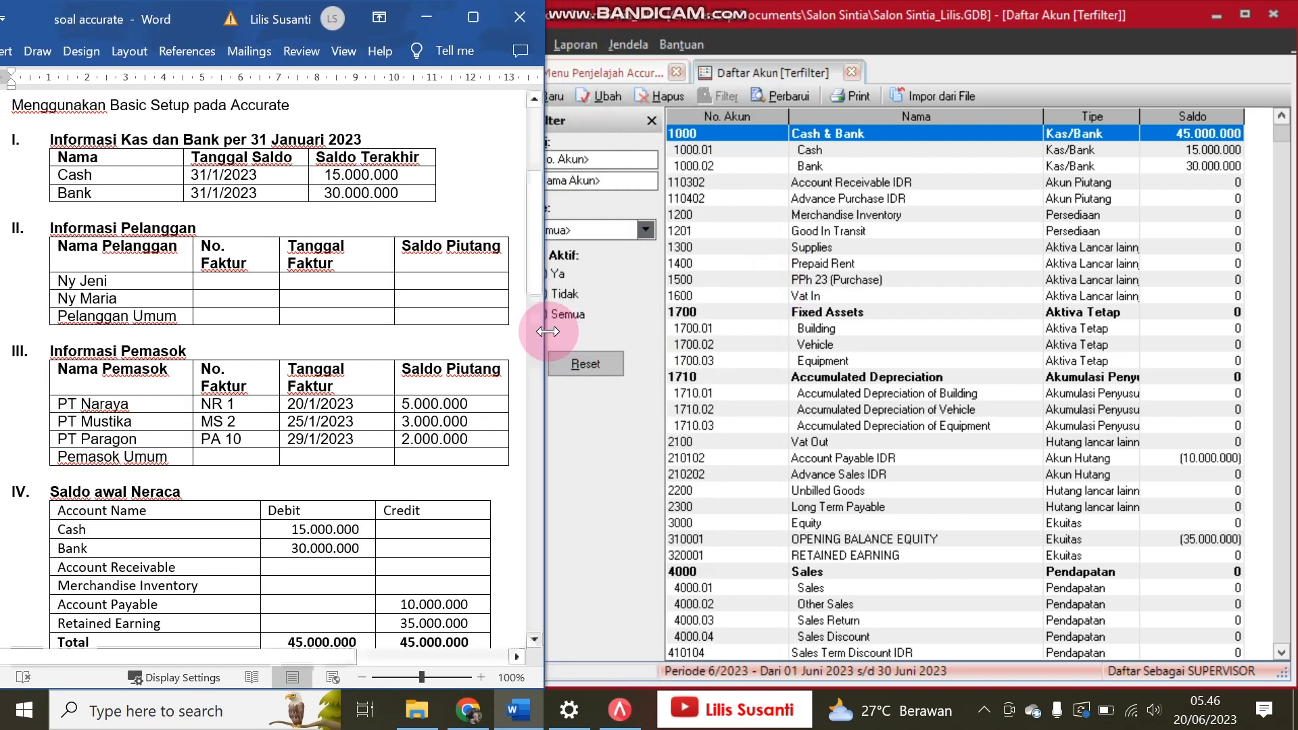
click(1201, 458)
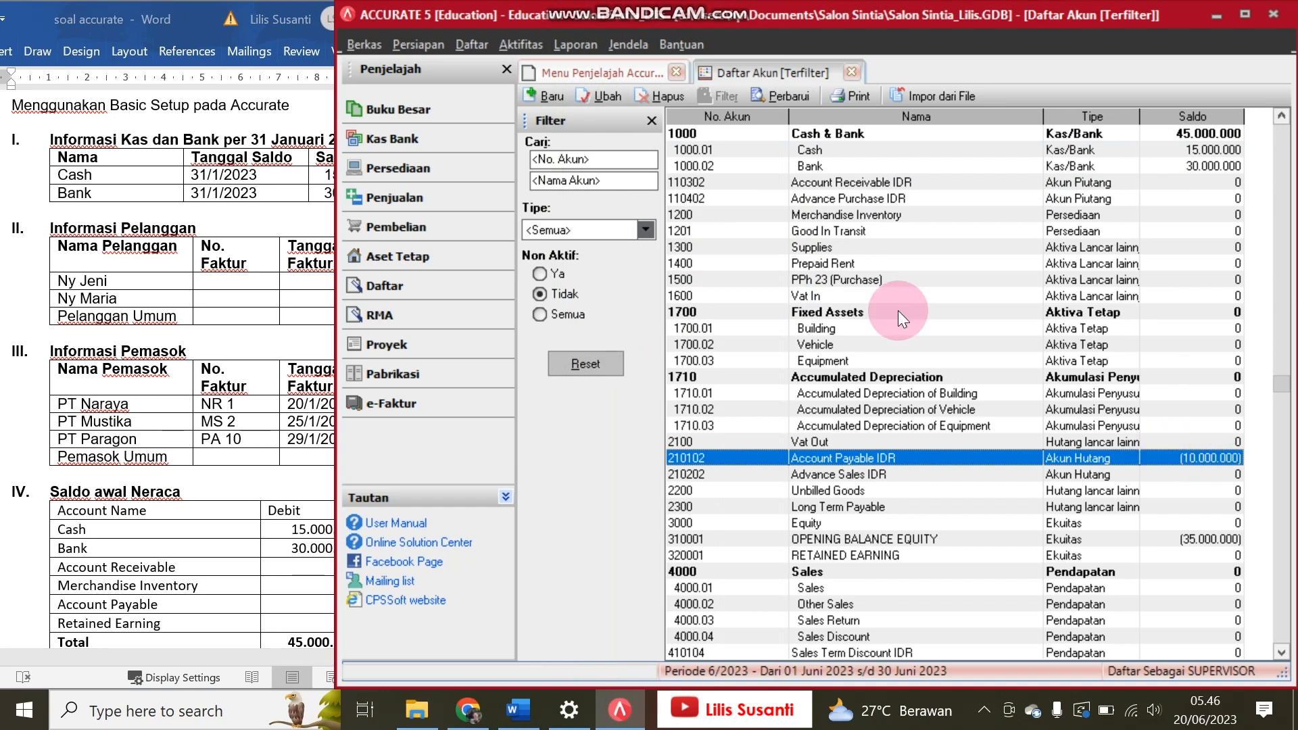
click(651, 120)
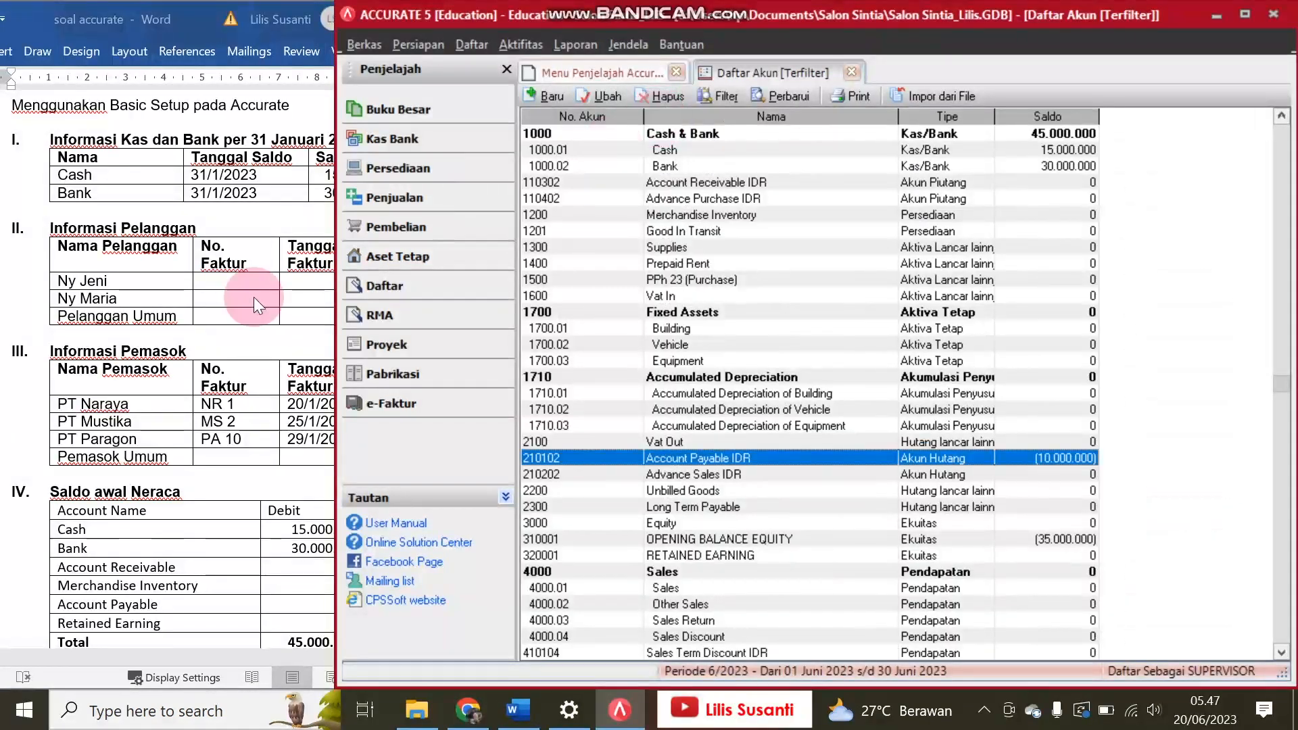
click(108, 413)
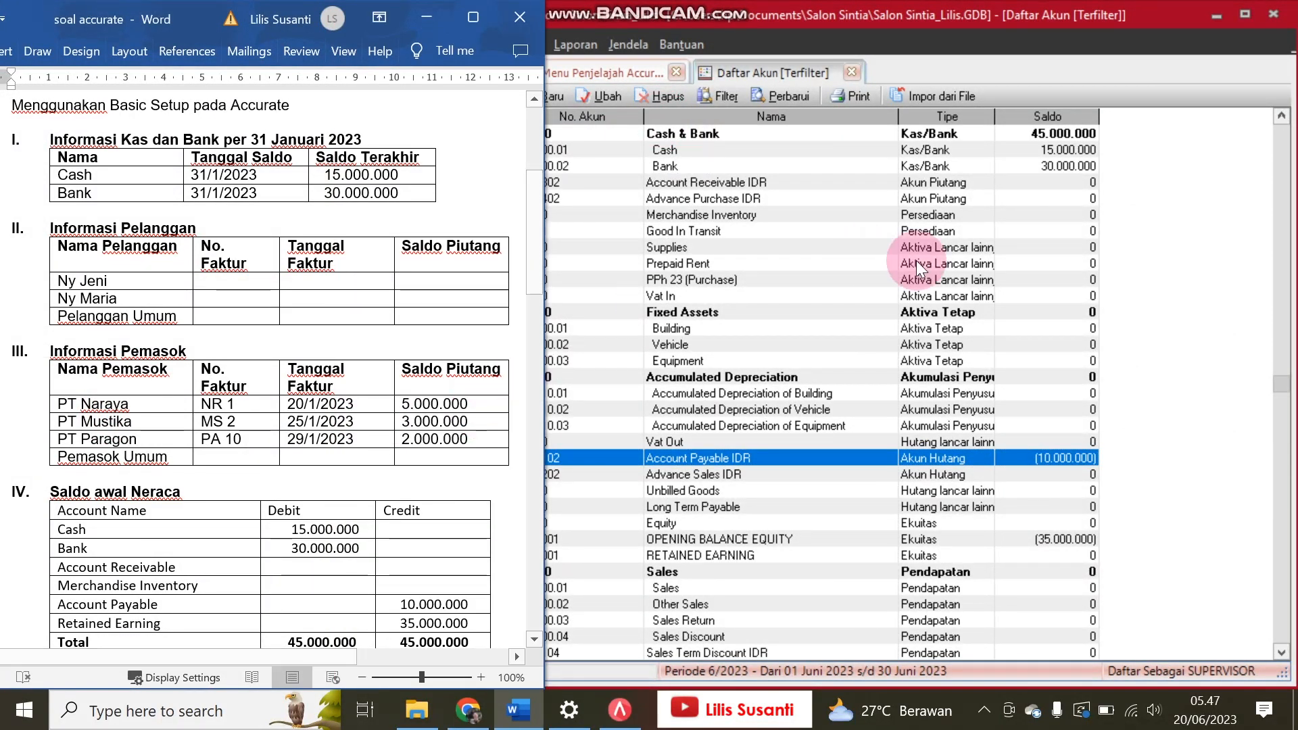
click(823, 39)
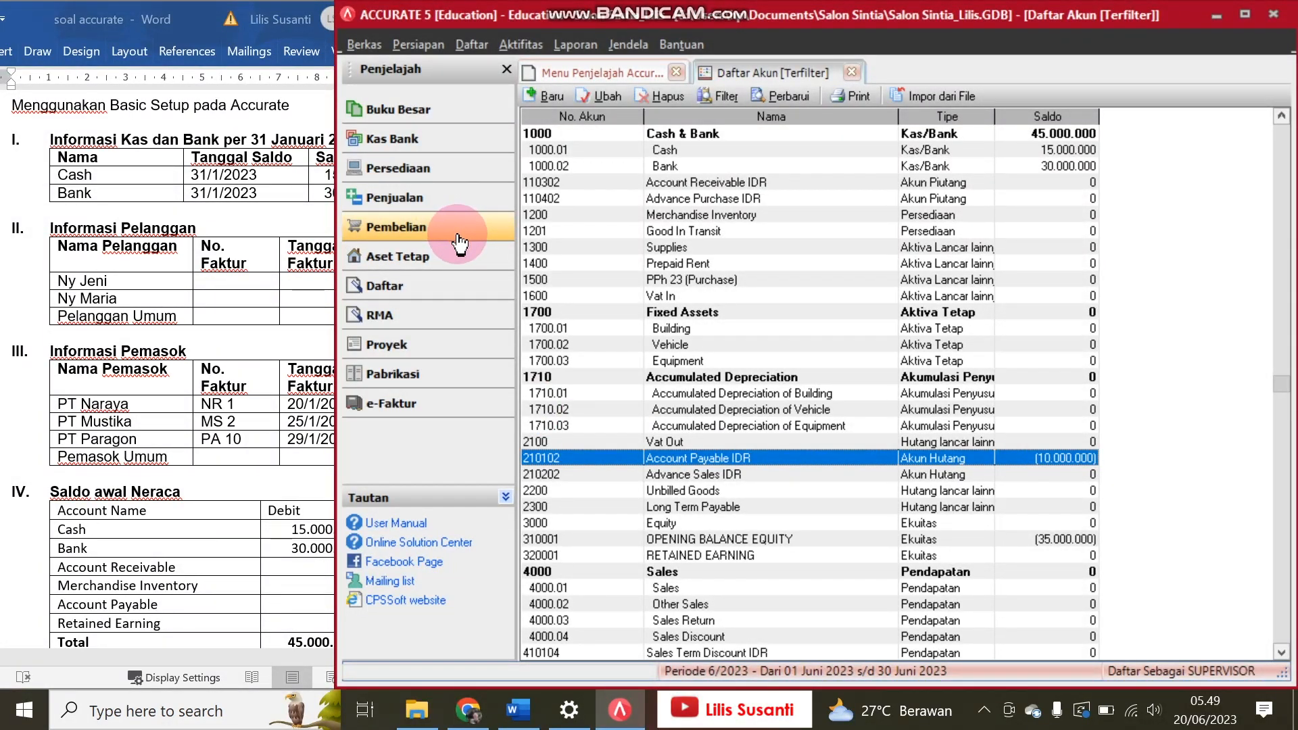
Step: Open the supplier list and examine the terms and opening balance fields of a blank new supplier form, discarding the form
click(434, 296)
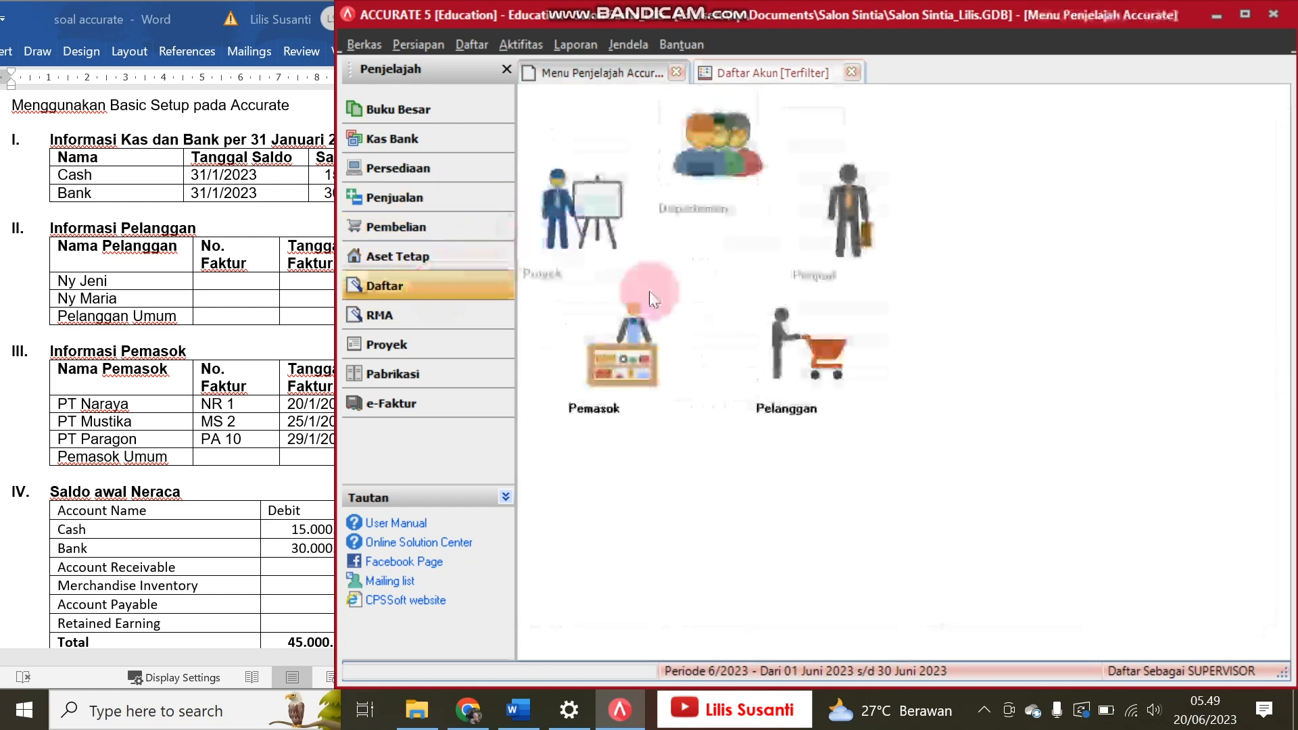
click(639, 361)
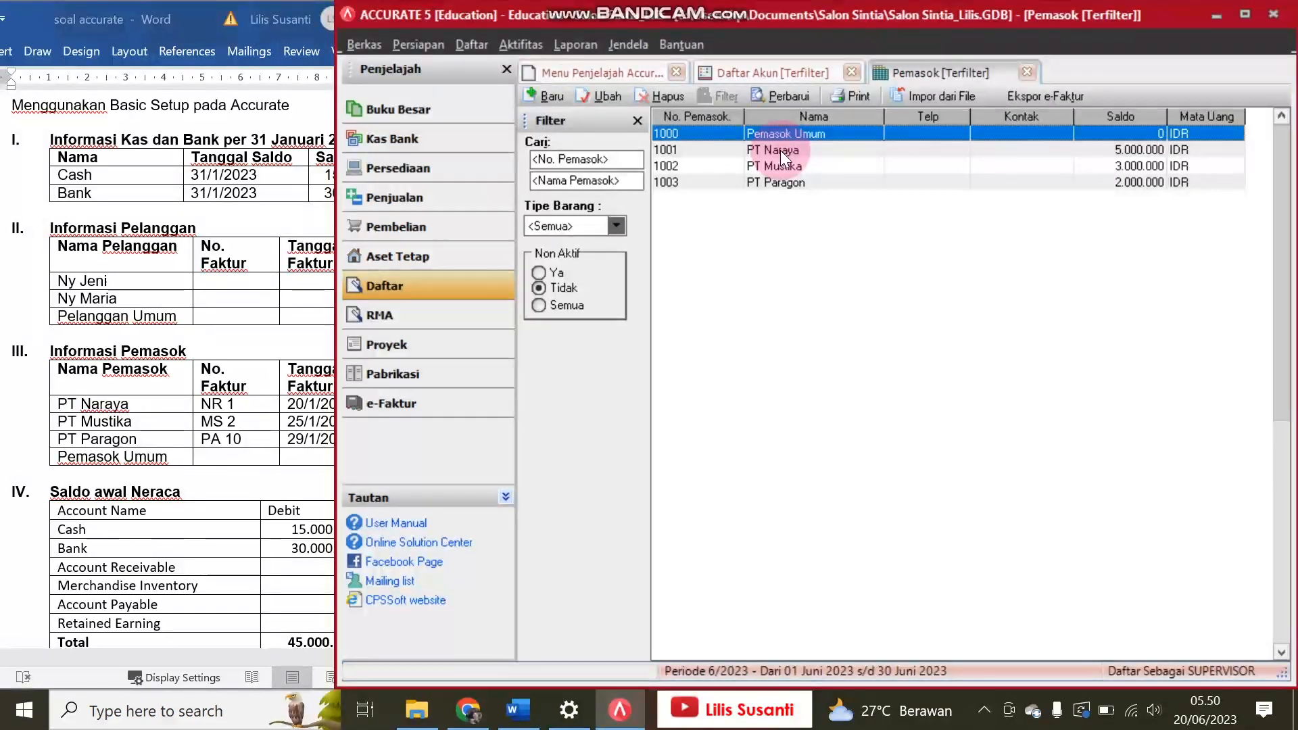
click(562, 100)
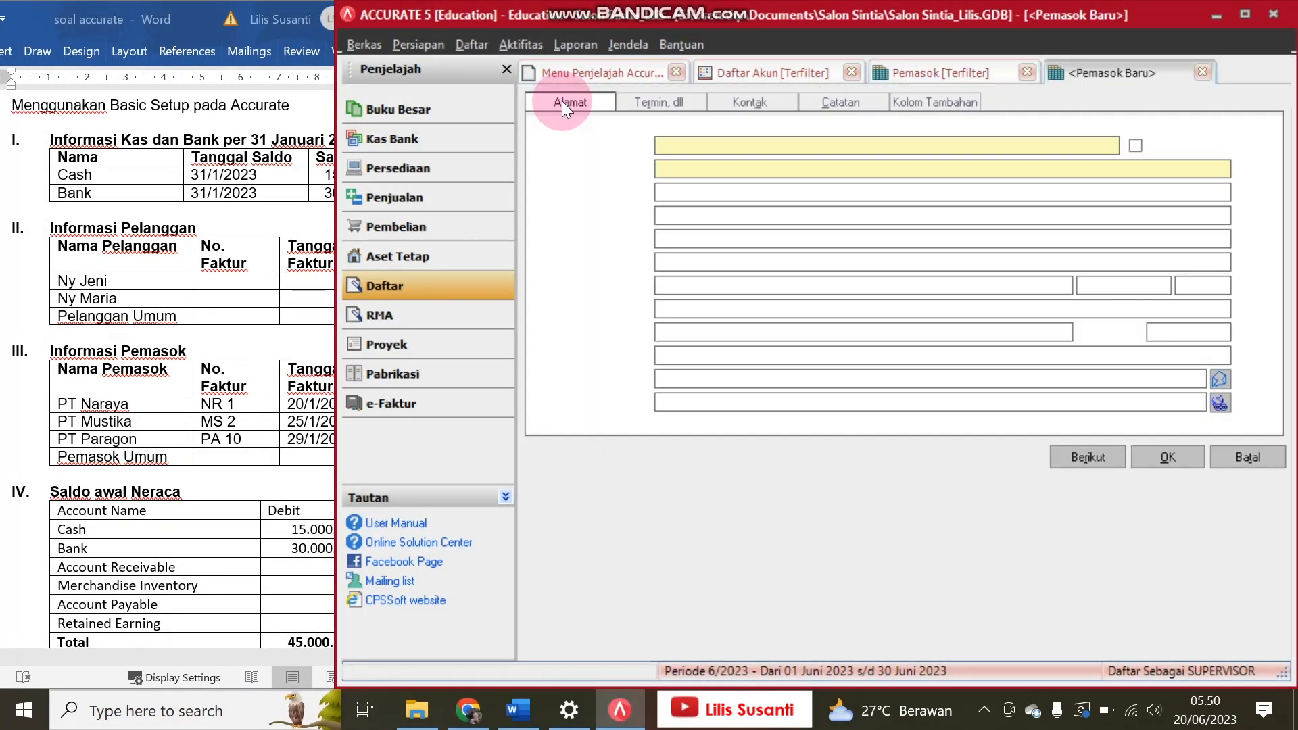
click(772, 101)
click(677, 107)
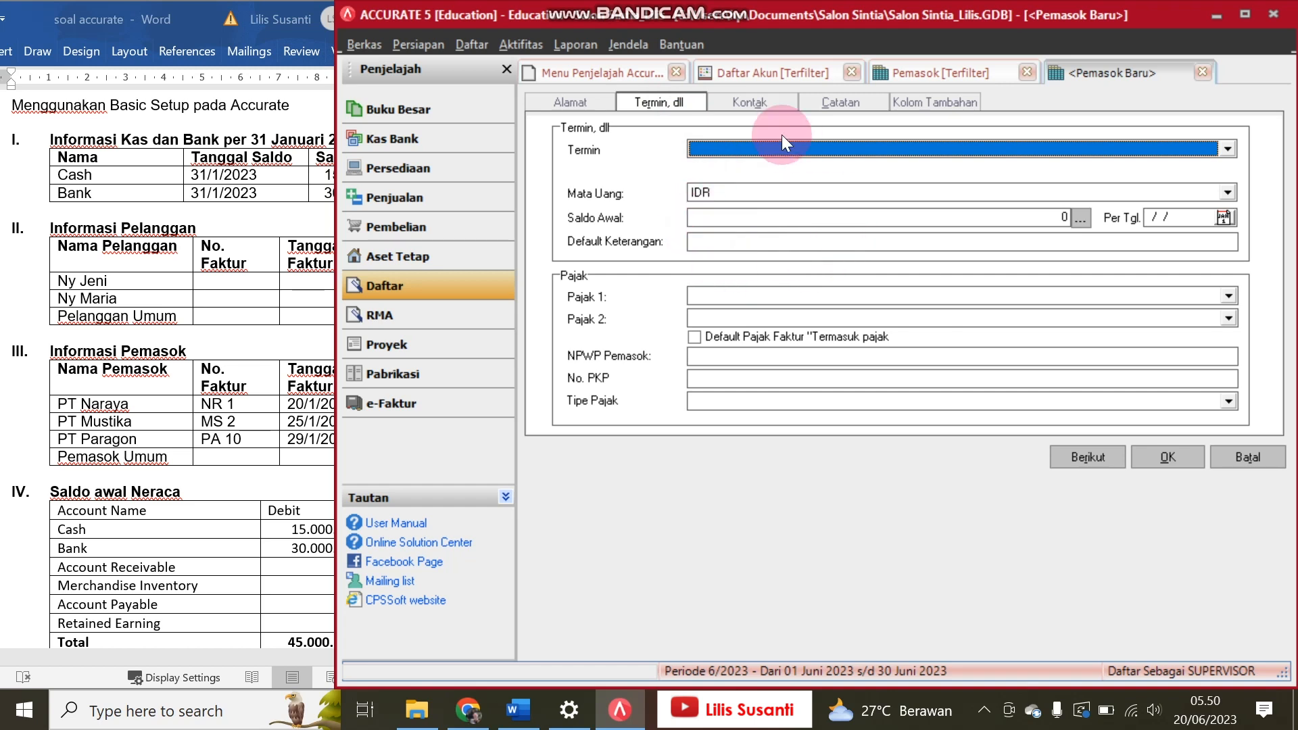
click(1258, 461)
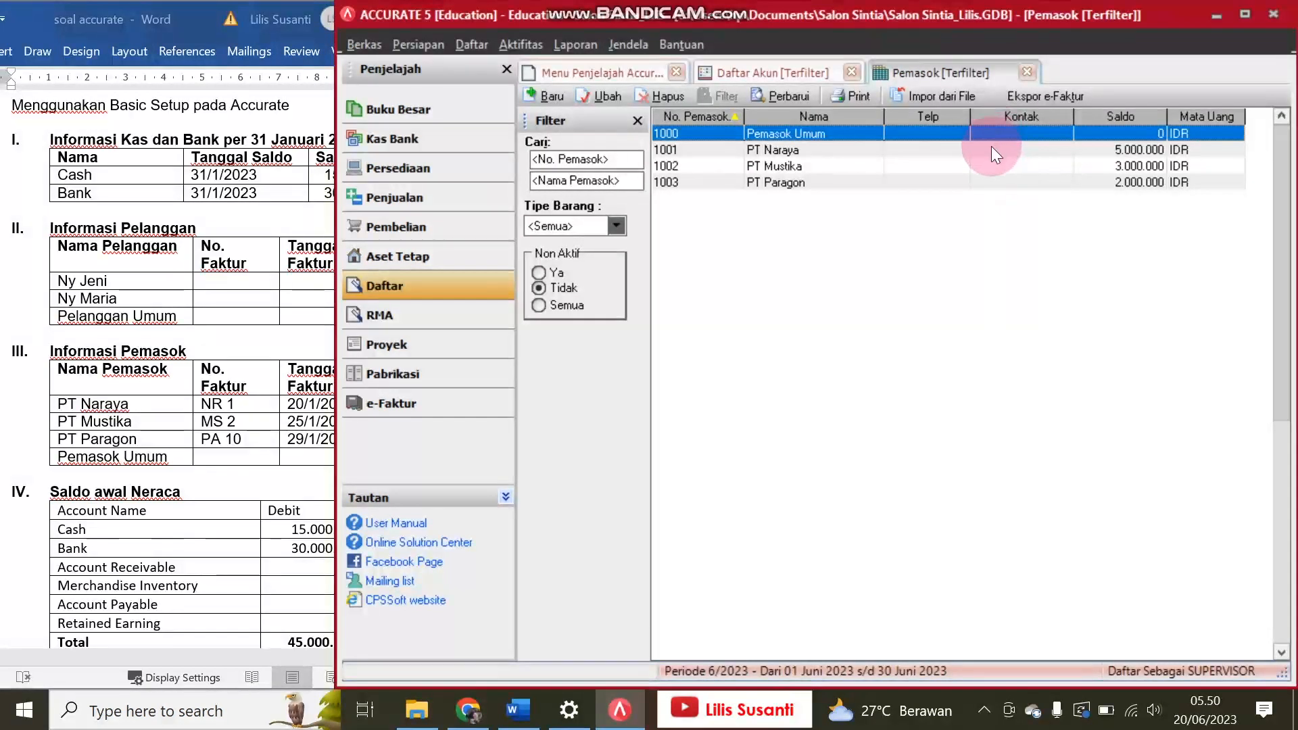
Step: Examine the terms and opening balance in PT Naraya's supplier record and close it without saving
click(989, 149)
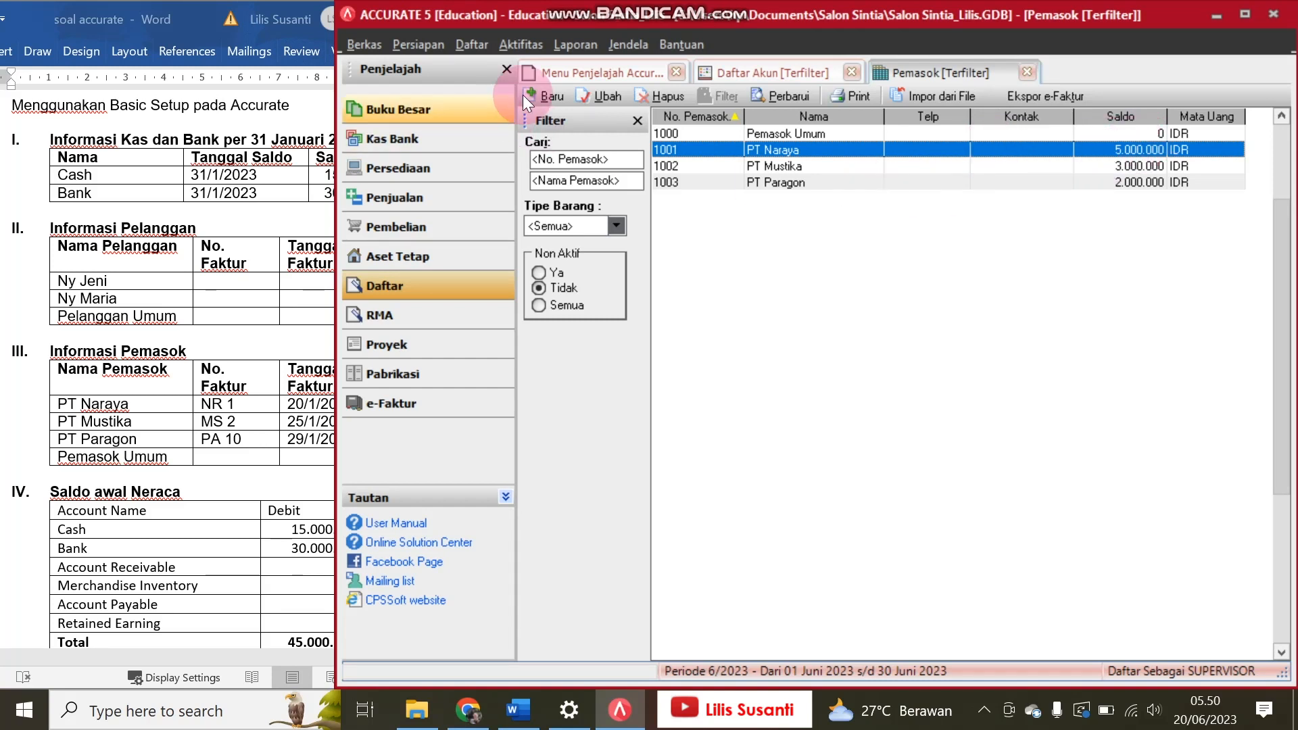
click(590, 91)
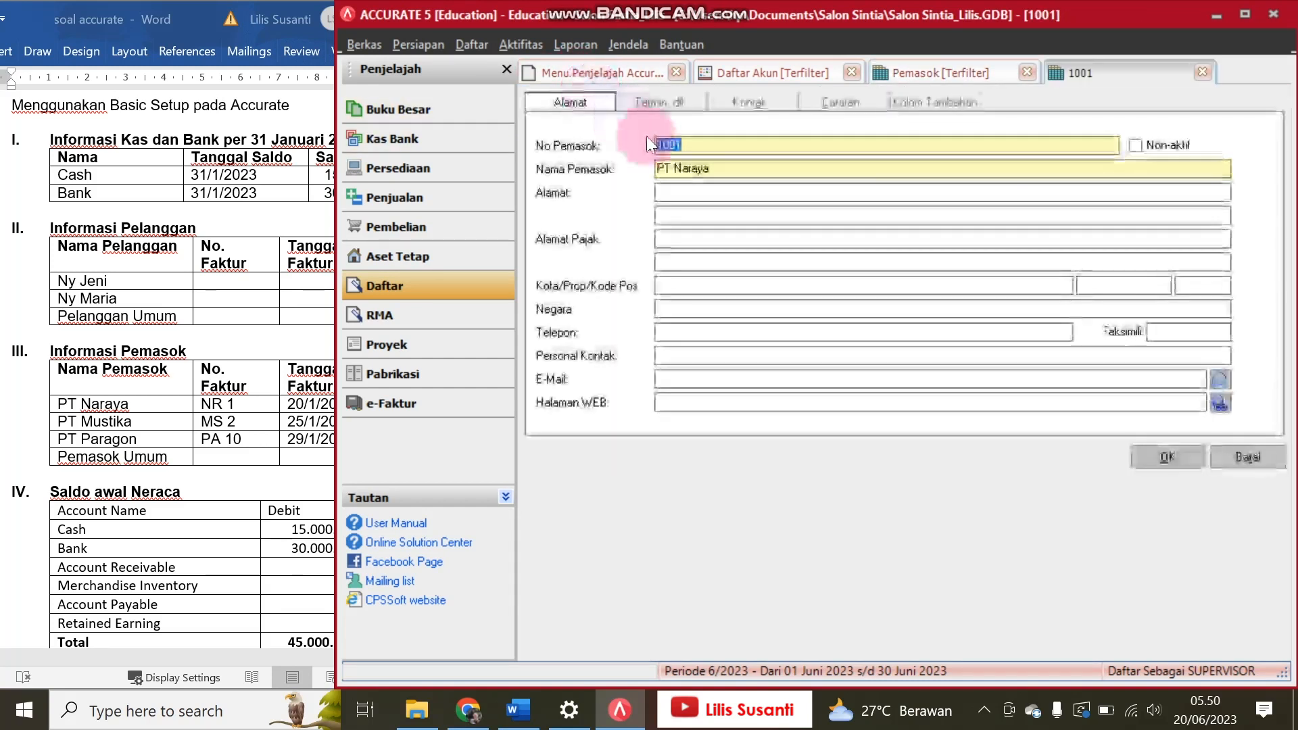
click(665, 104)
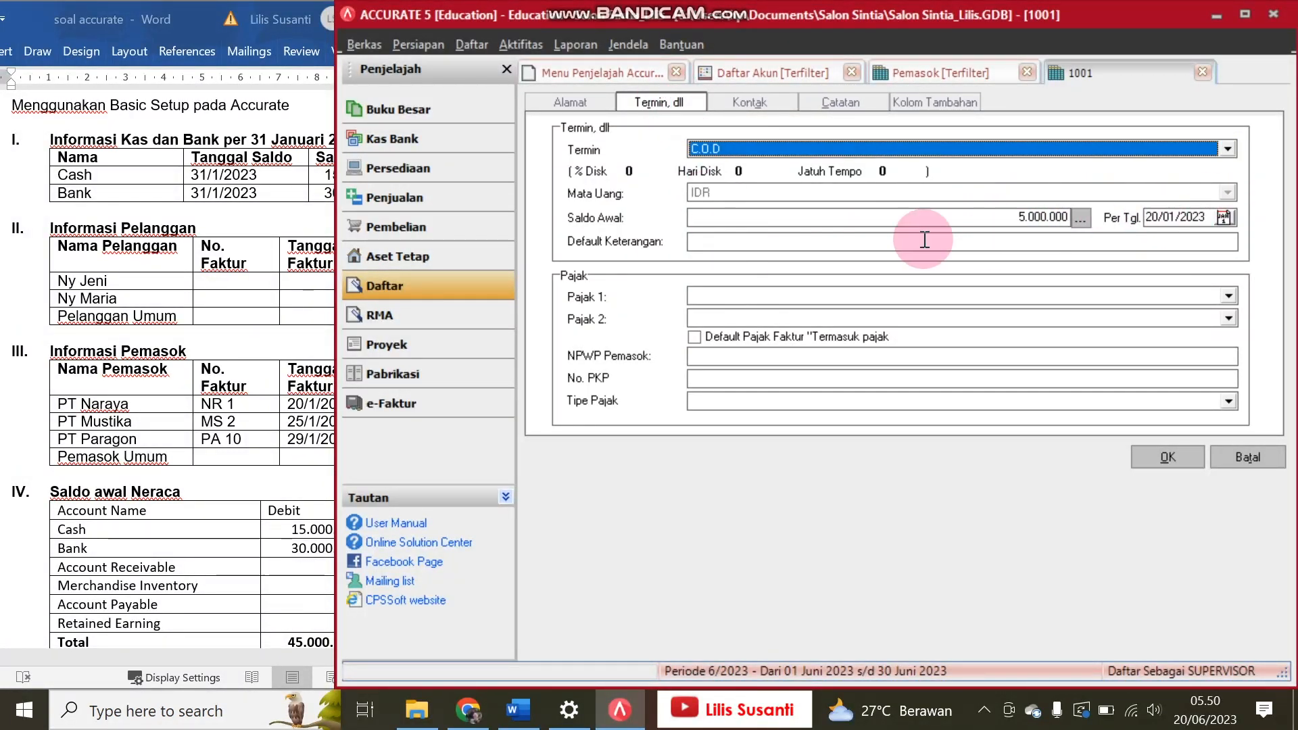
click(1248, 449)
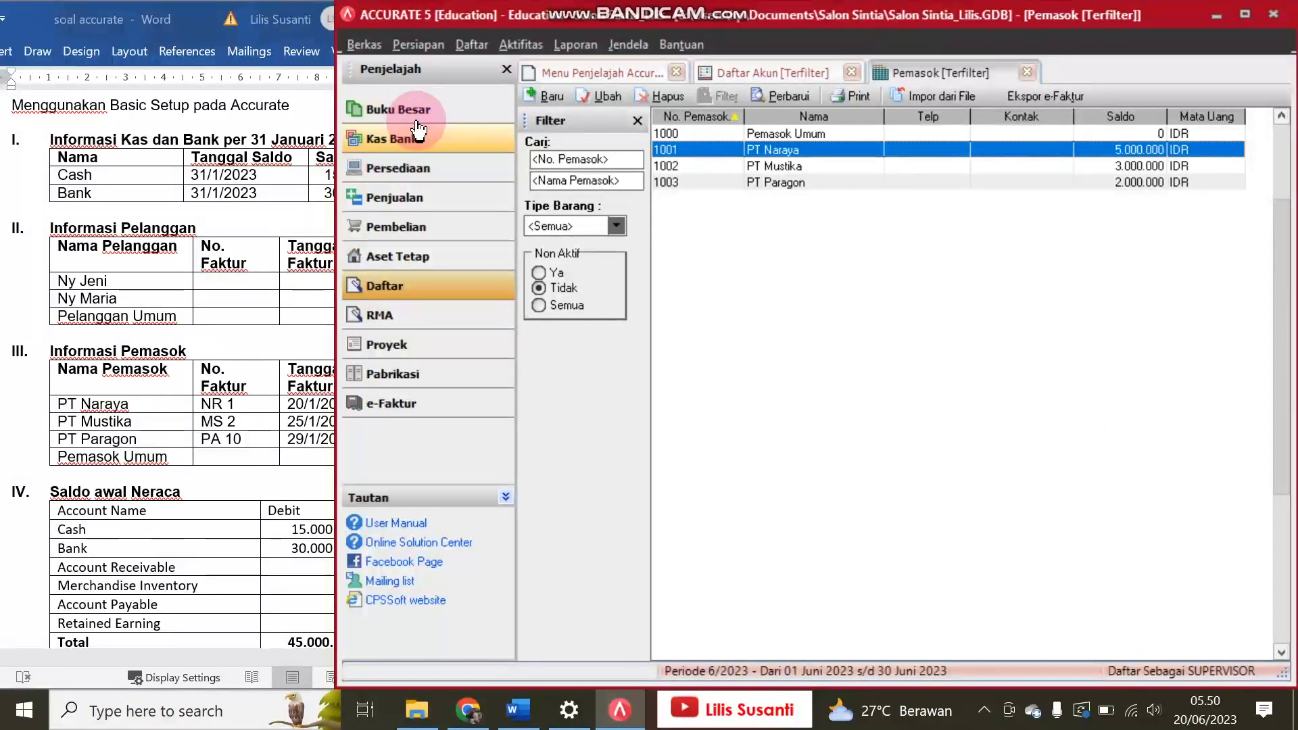
Step: Compare the Opening Balance Equity account in the account list with Retained Earning in Word's Saldo awal Neraca table
click(759, 66)
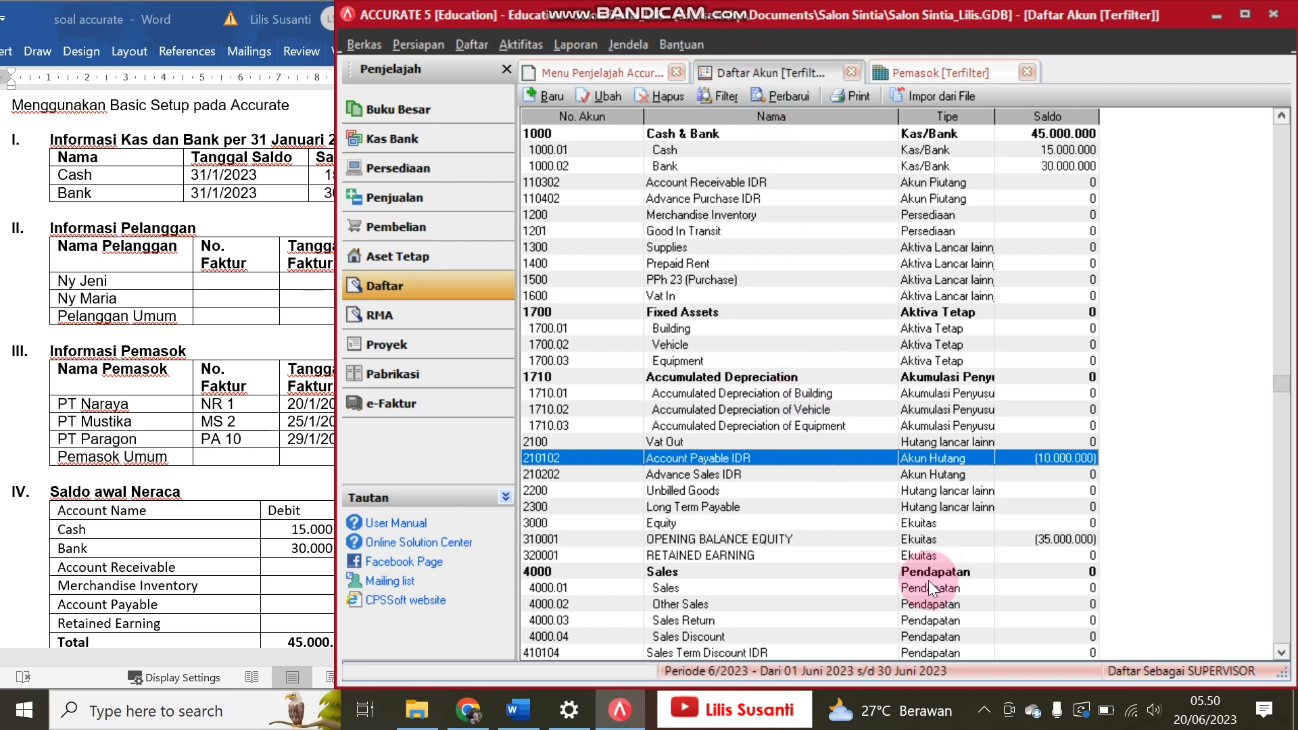
click(1042, 538)
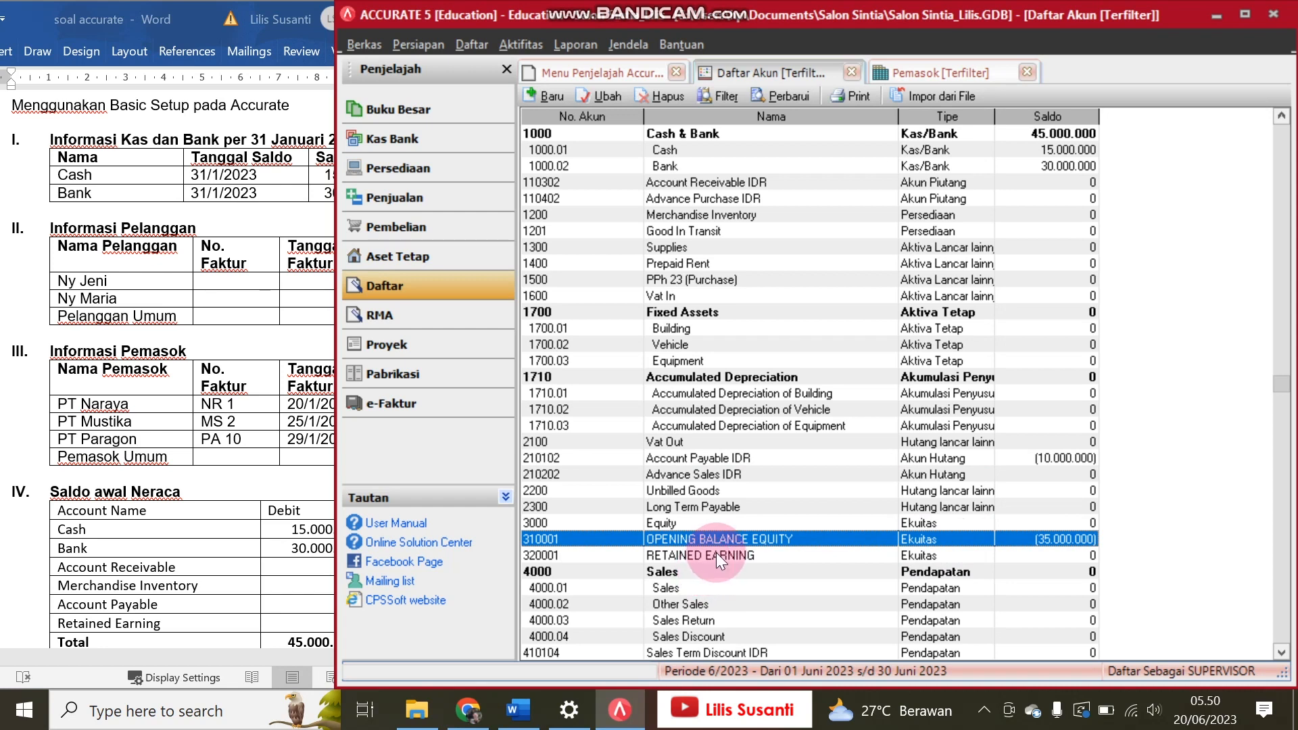
click(201, 602)
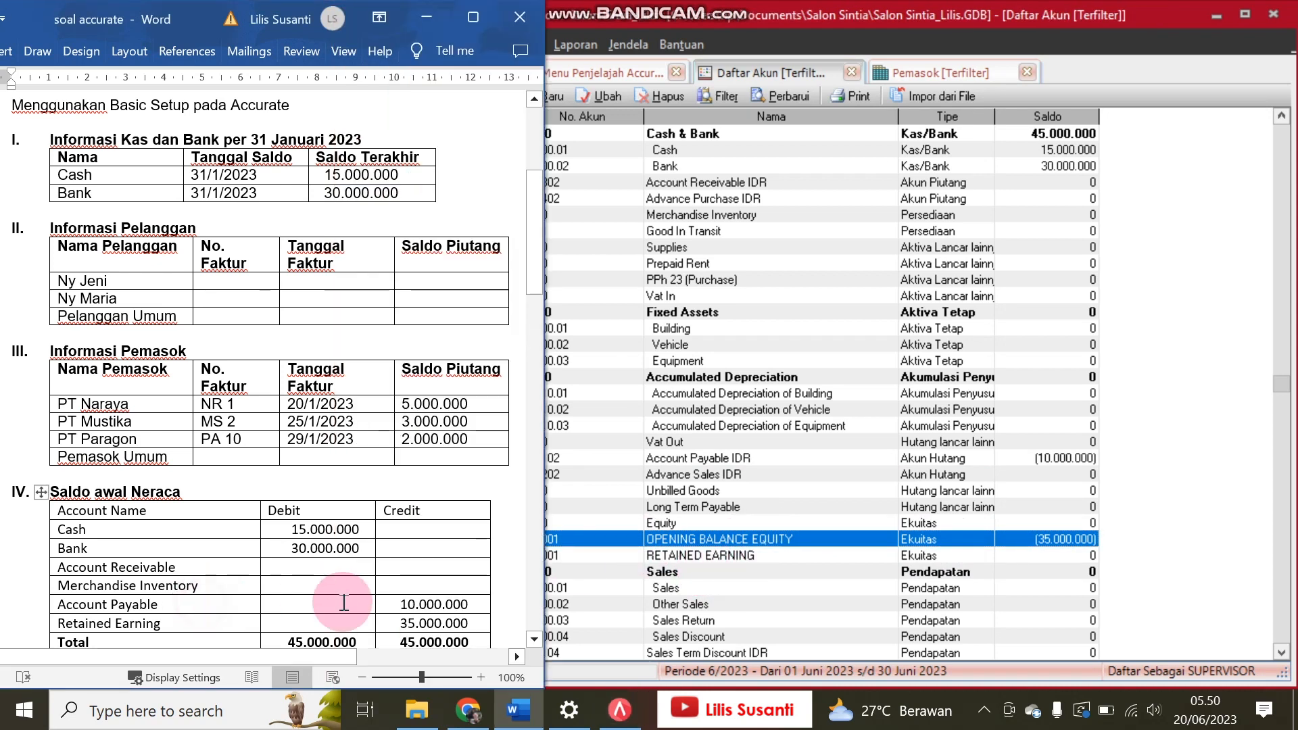
click(1040, 539)
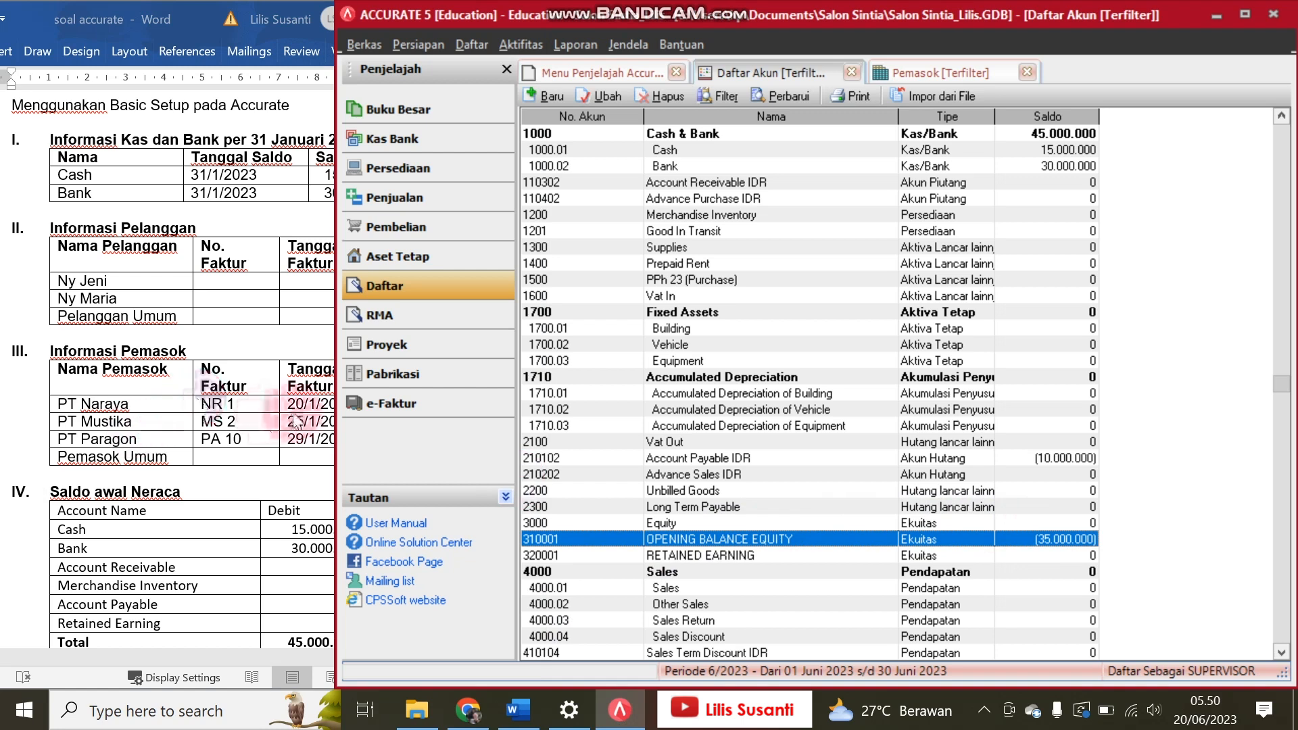
Step: Enter an opening balance of 35.000.000 in the RETAINED EARNING account as shown in the Saldo awal Neraca table, and save the account
drag(336, 411, 525, 405)
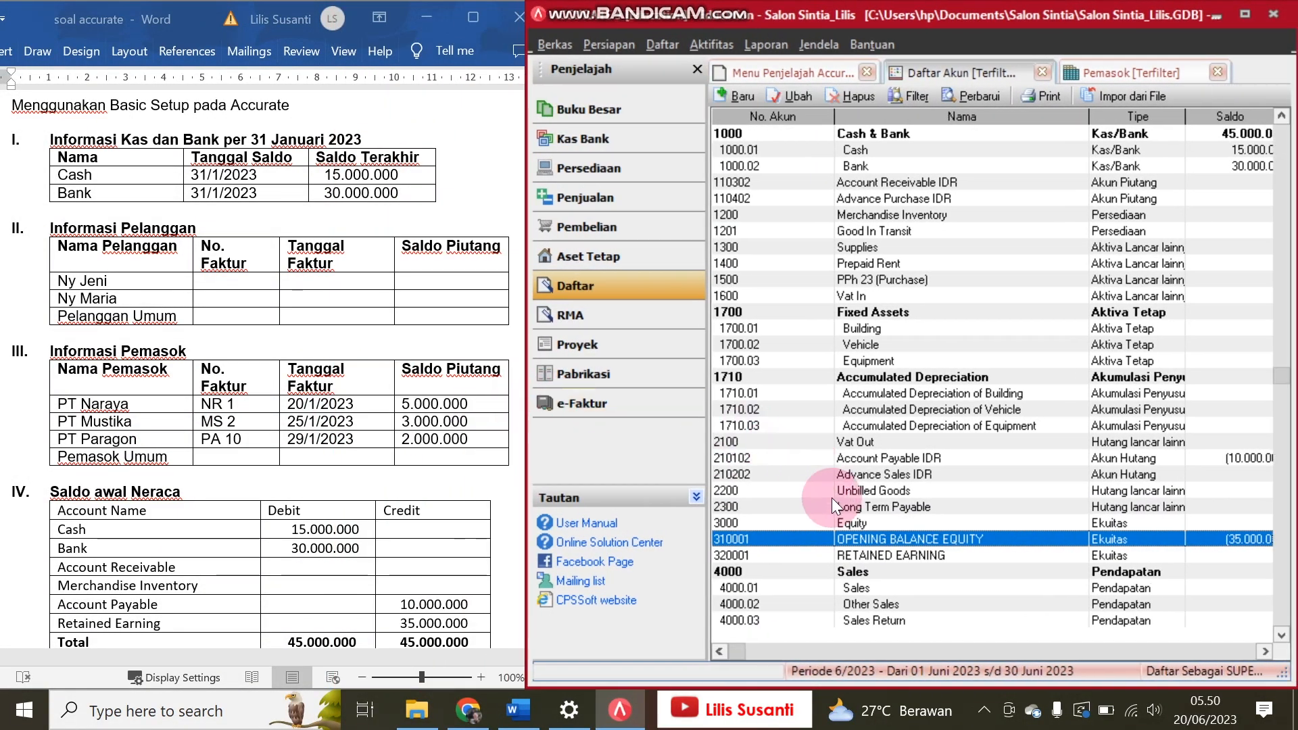
click(850, 553)
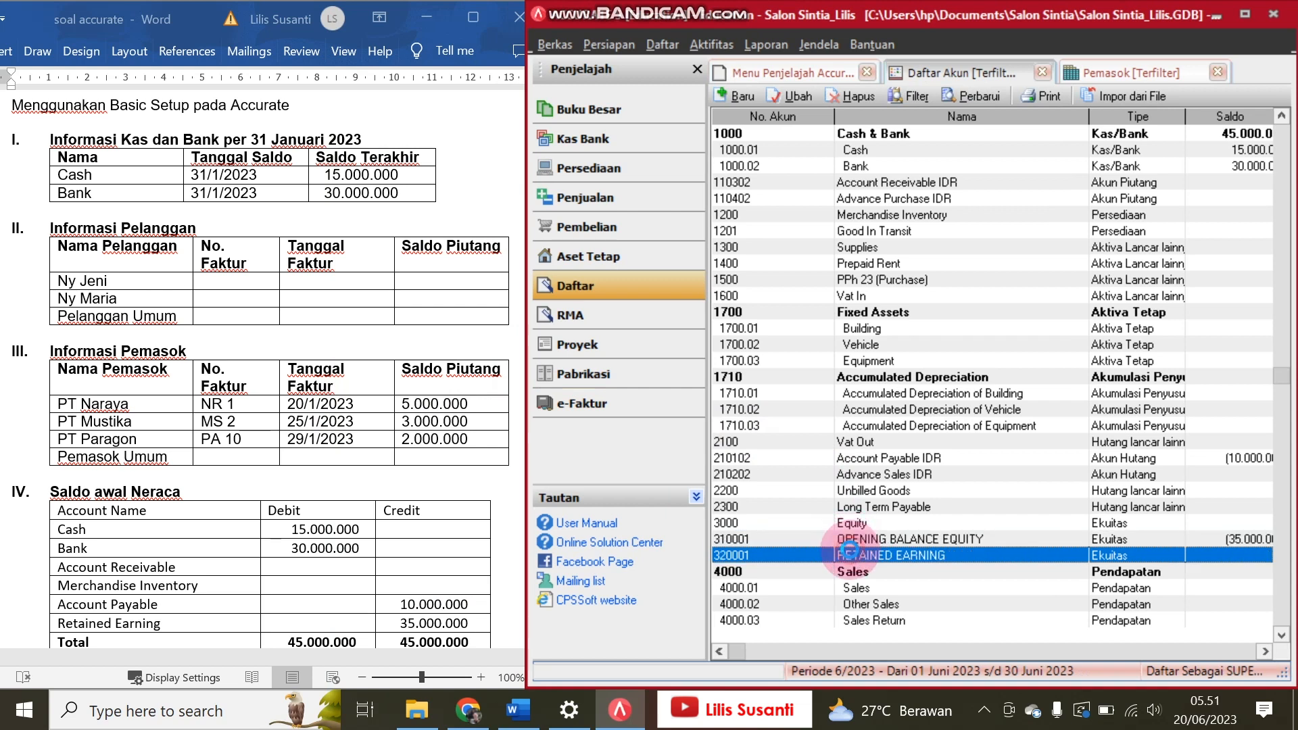
double_click(849, 552)
click(914, 271)
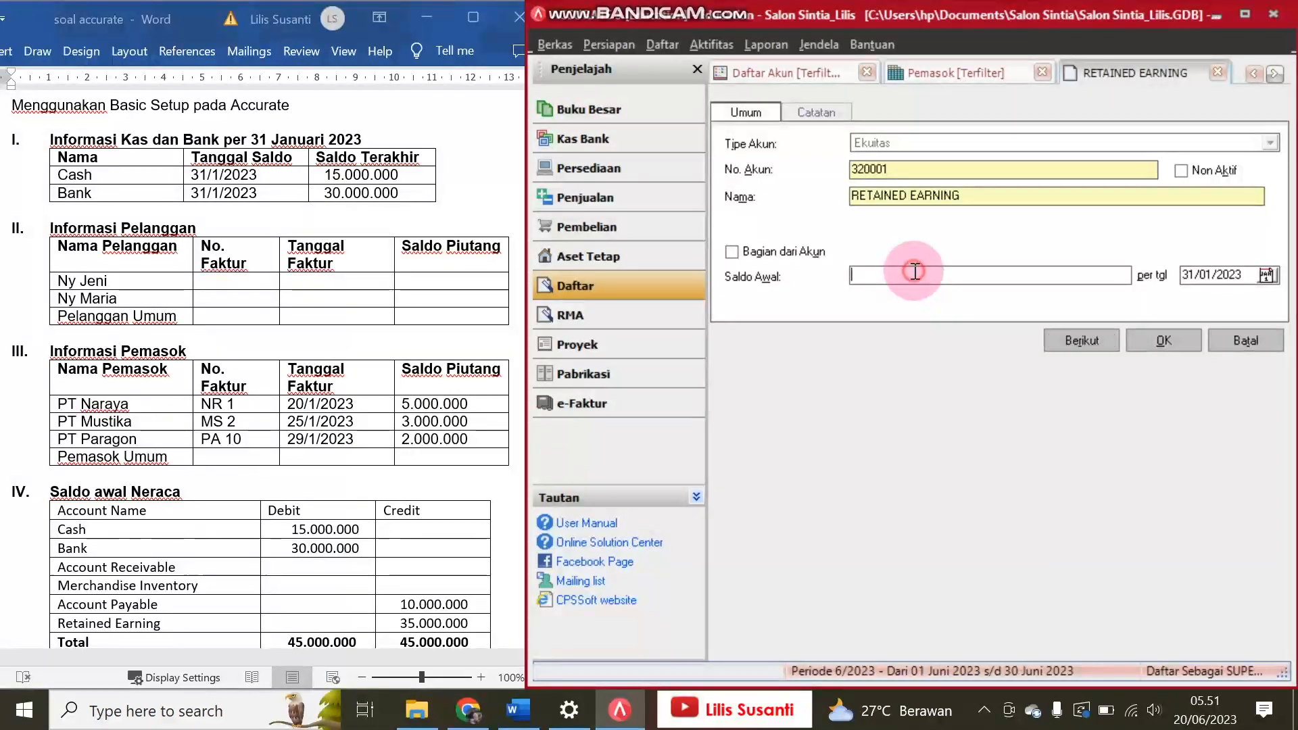
text(3)
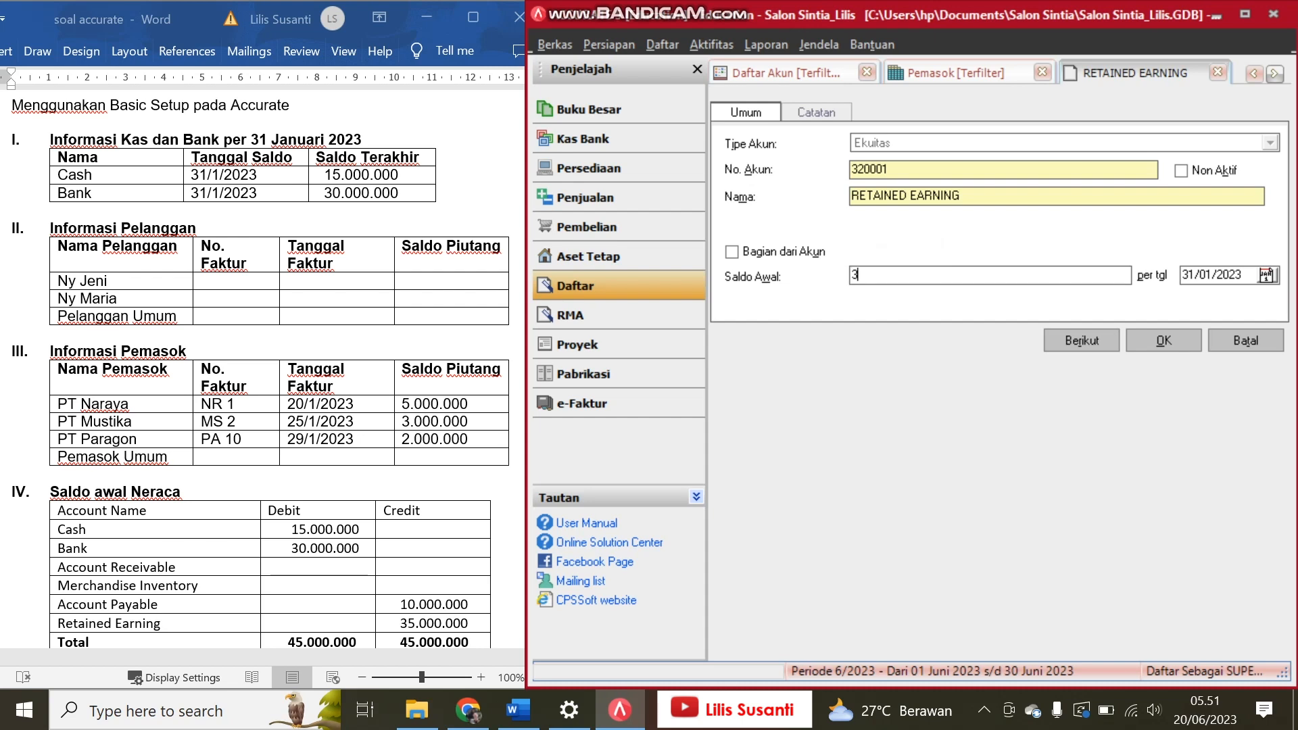
text(5000000)
click(1150, 340)
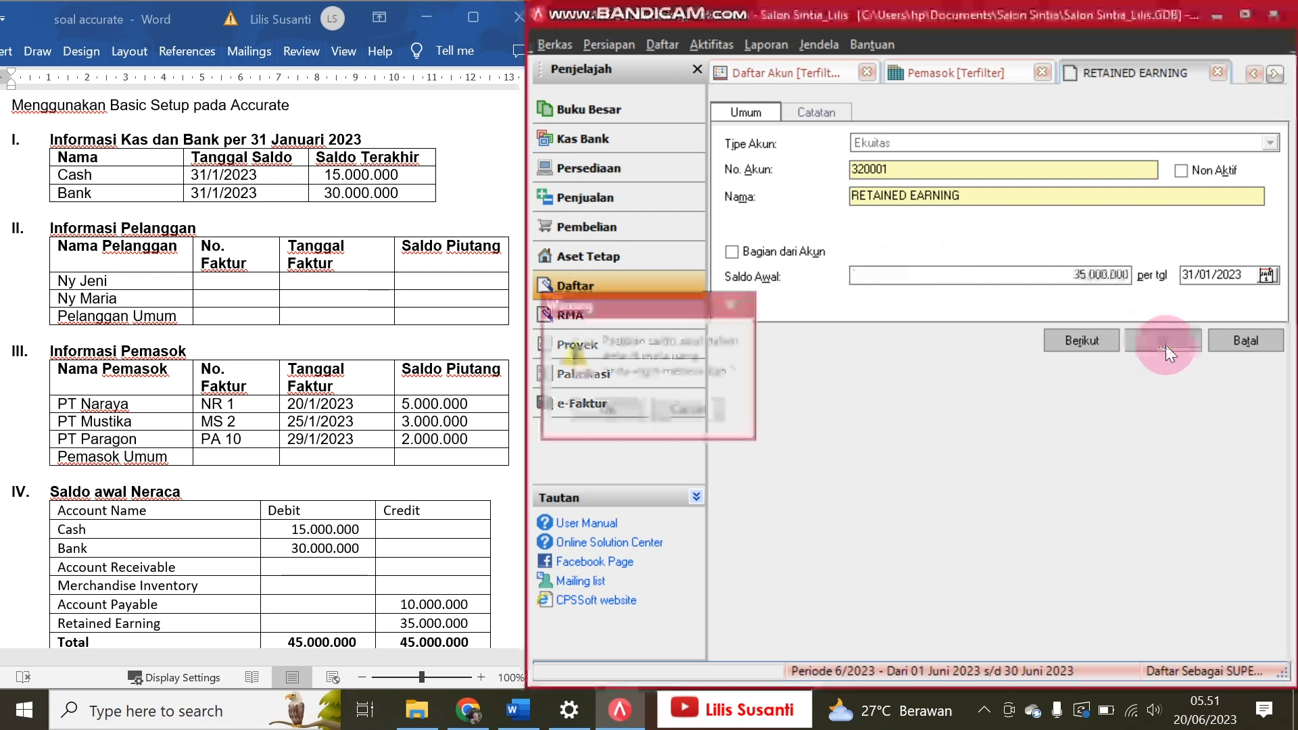
click(641, 420)
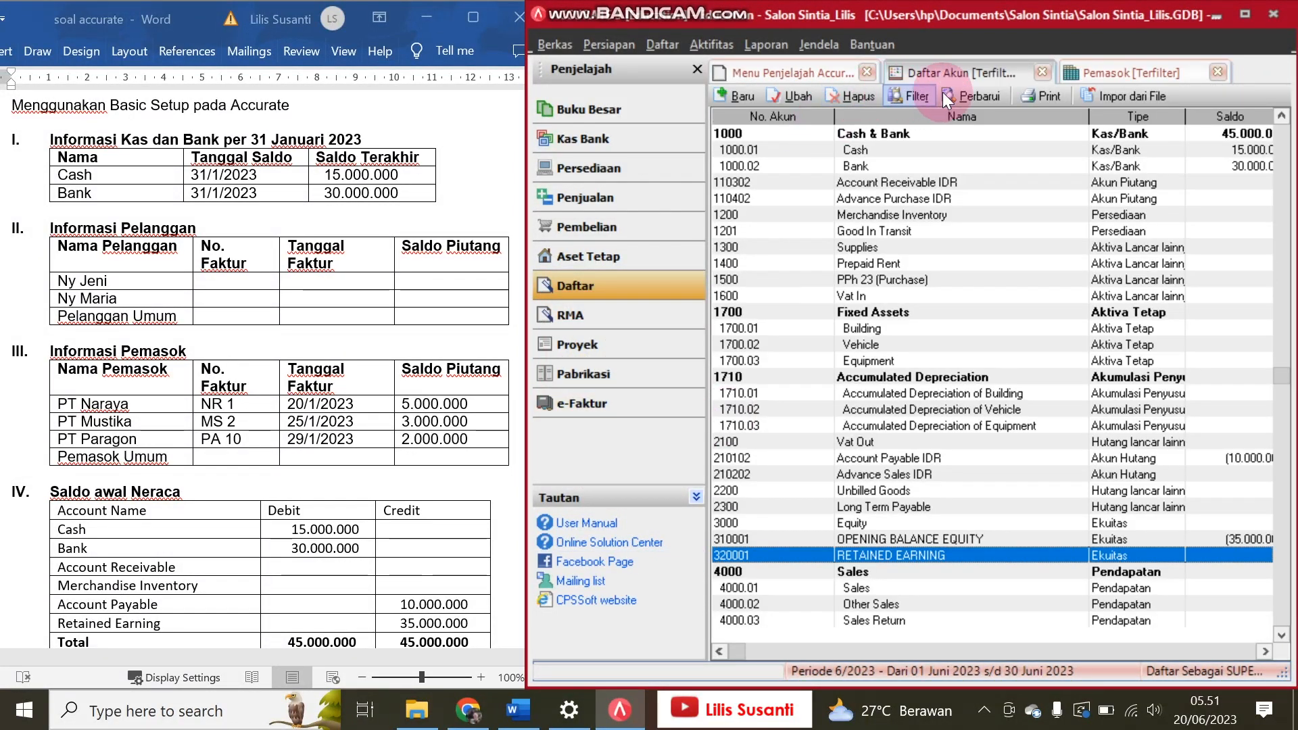
Step: Refresh the account list and compare its balances with Word's Saldo awal Neraca table
click(959, 91)
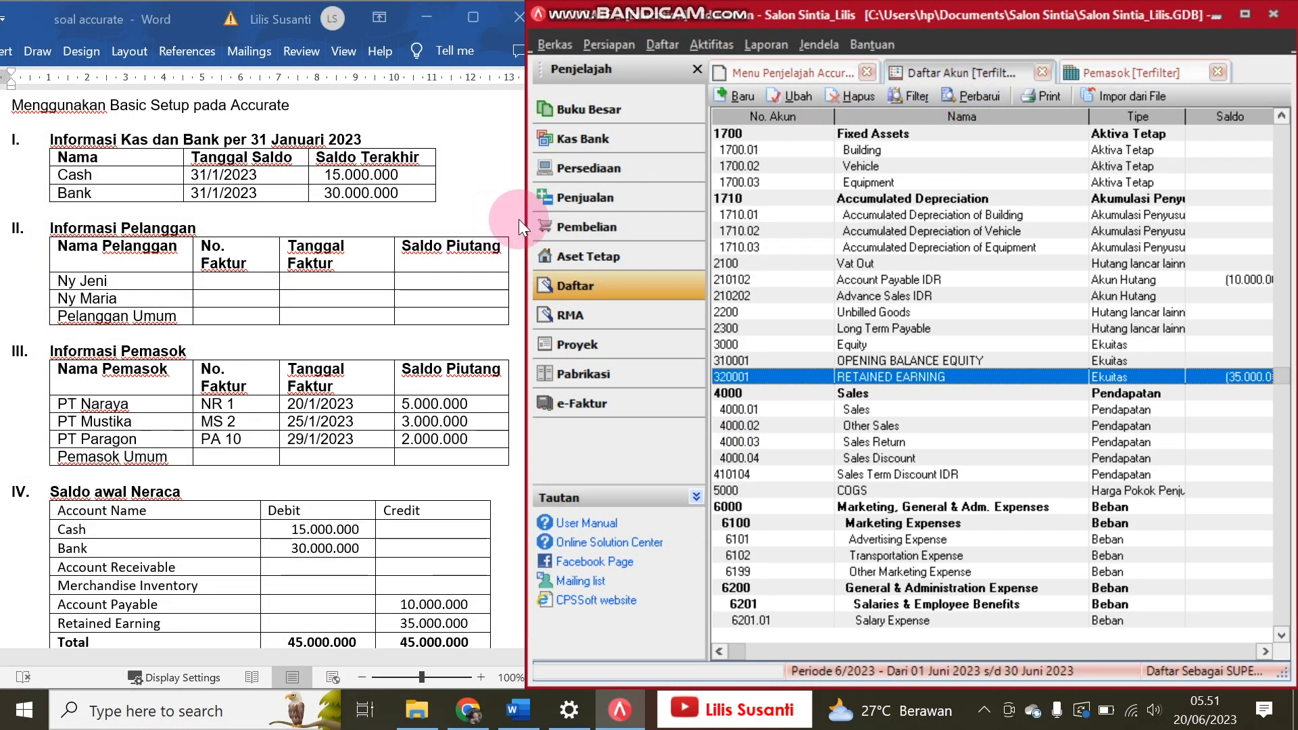
drag(526, 234, 456, 240)
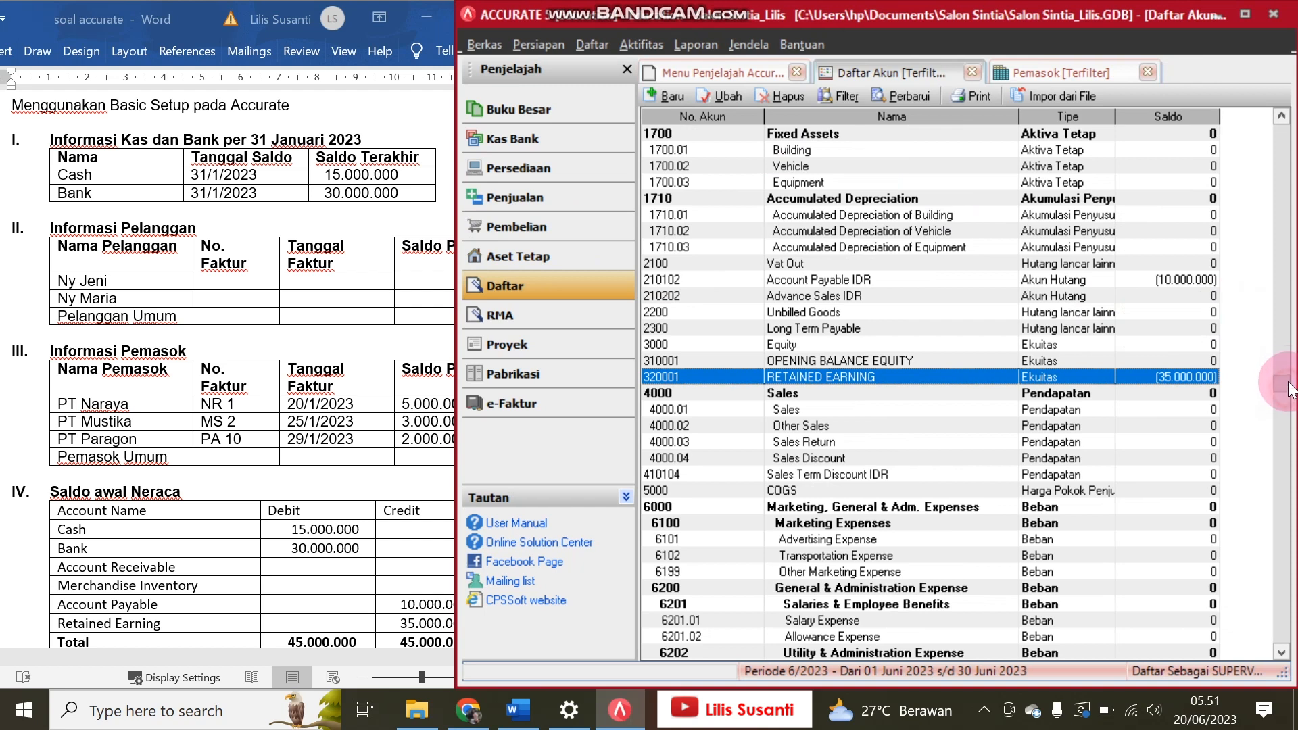
click(1284, 358)
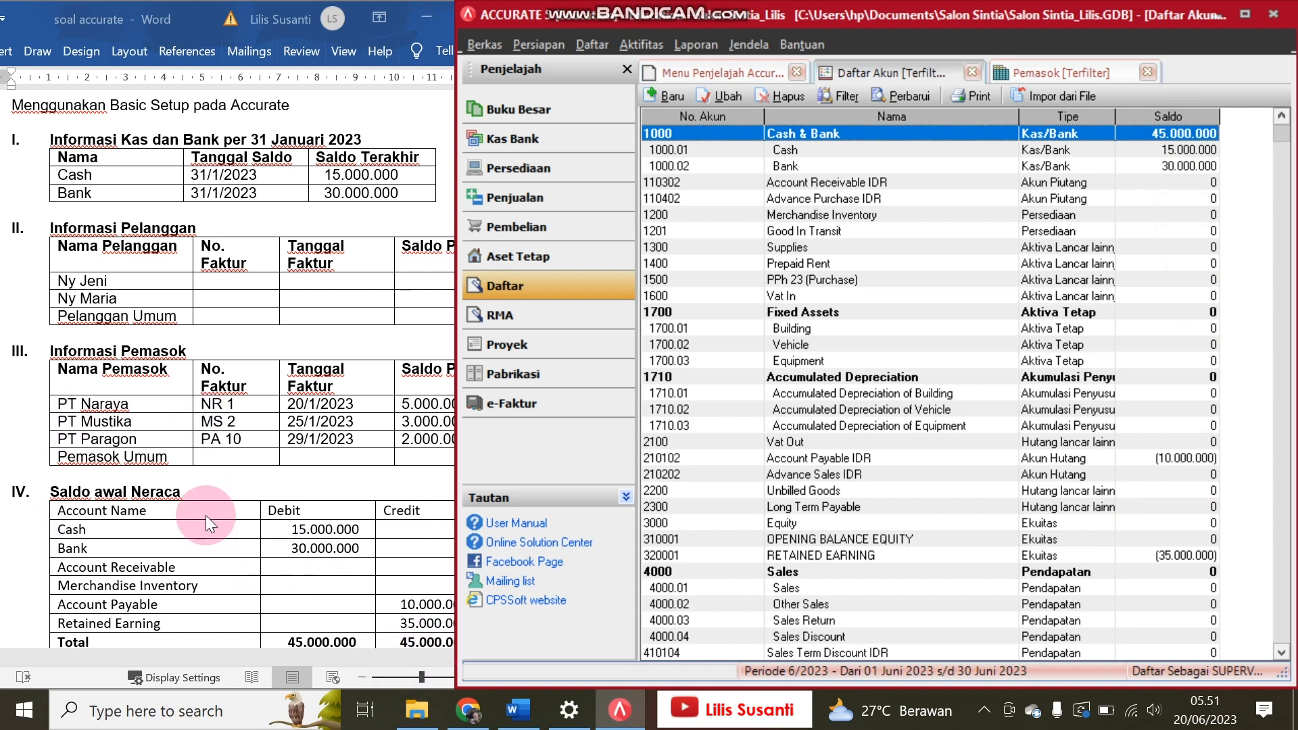
Step: Open the format settings of the Neraca Saldo (Klasik) report from the Buku Besar report category
click(565, 127)
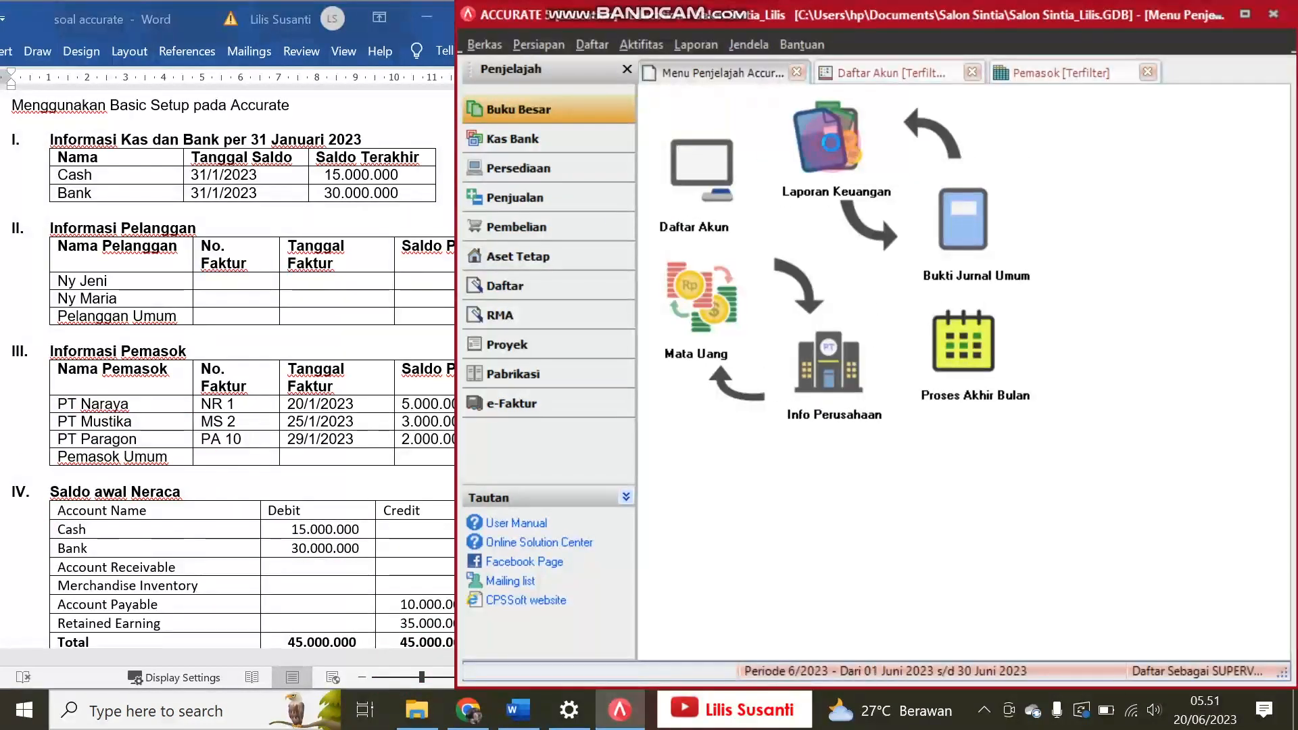
click(830, 143)
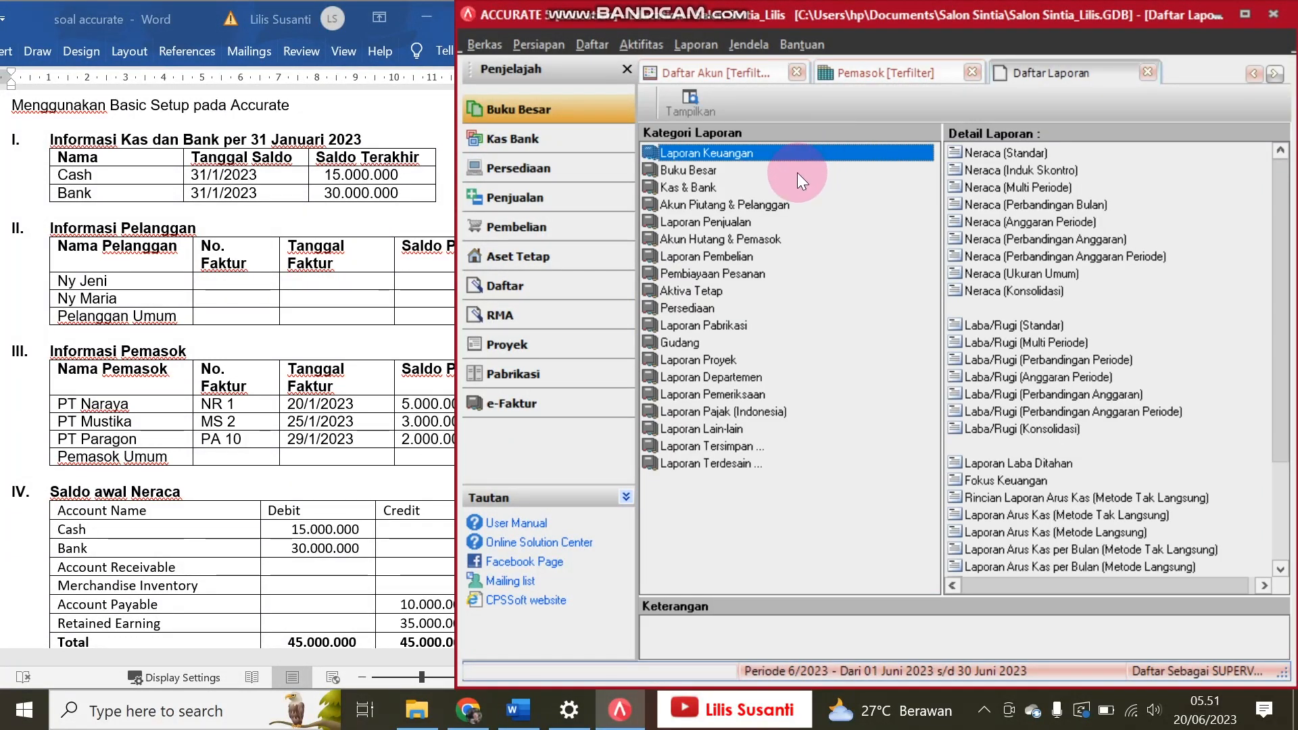
click(796, 171)
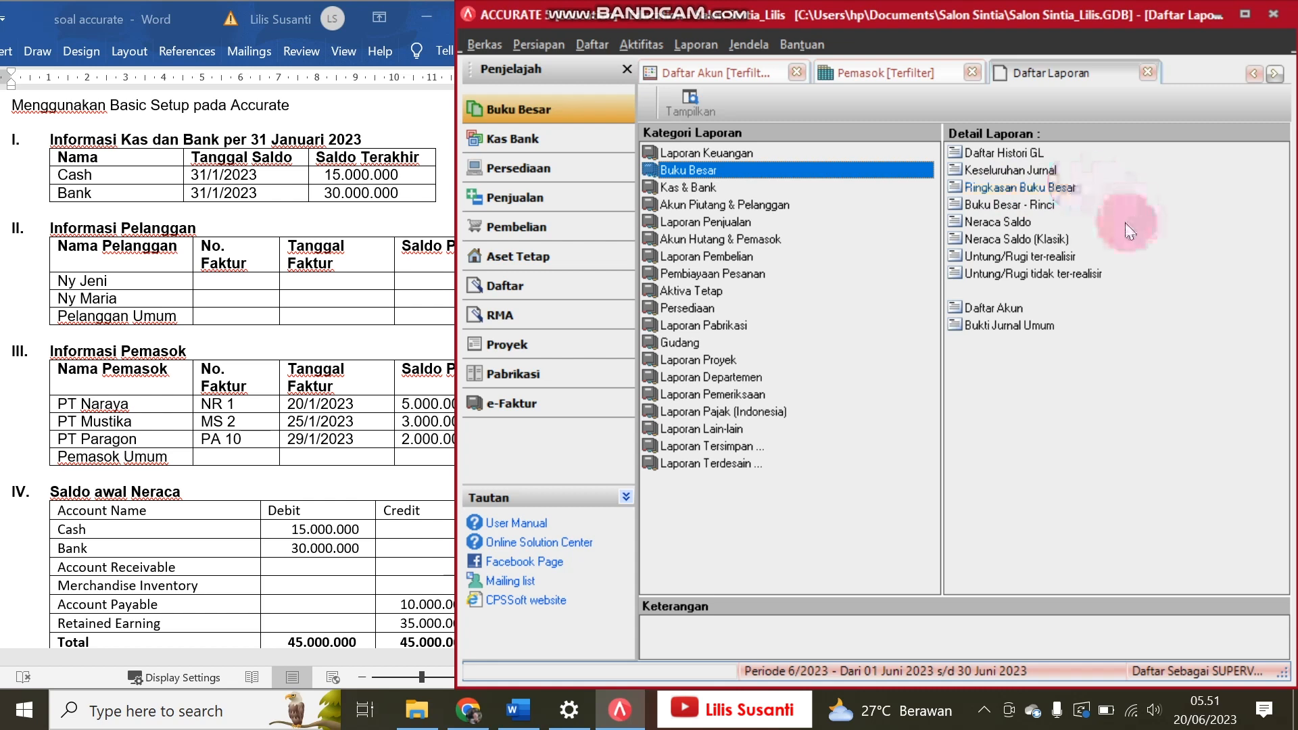
click(1041, 189)
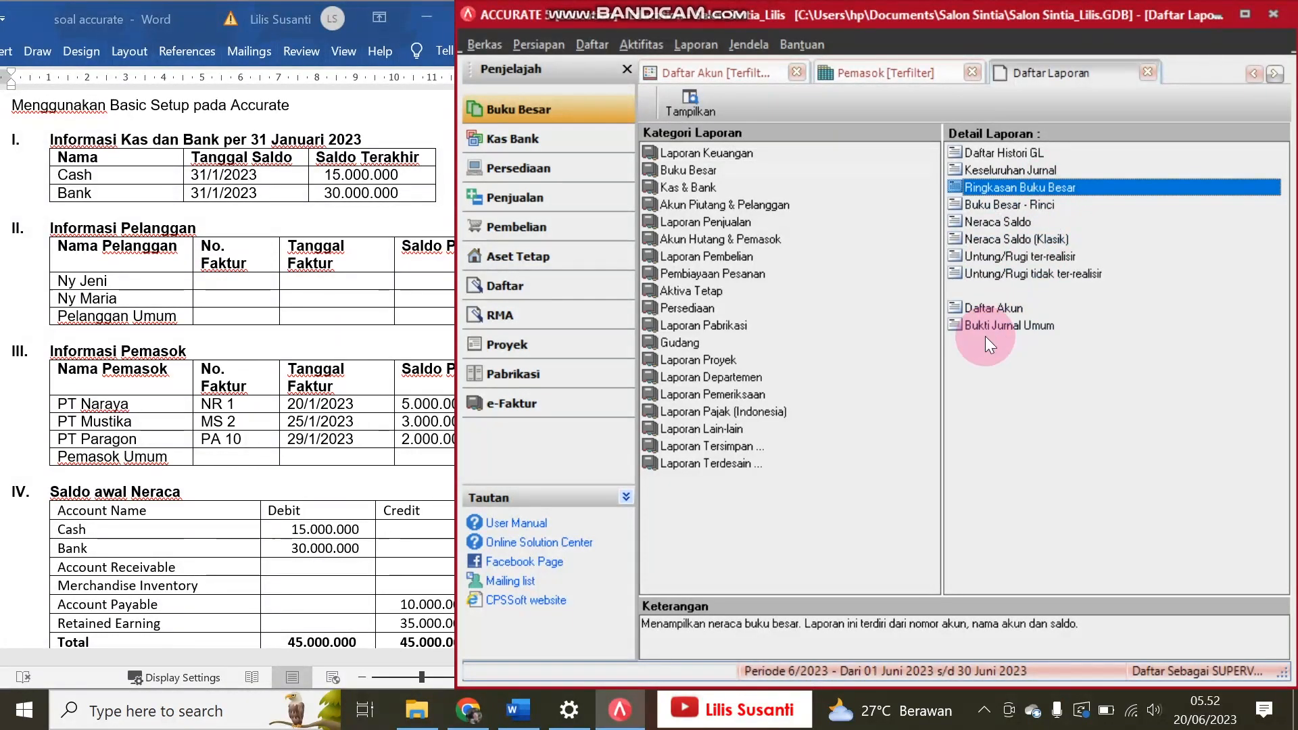
click(1038, 240)
double_click(1038, 240)
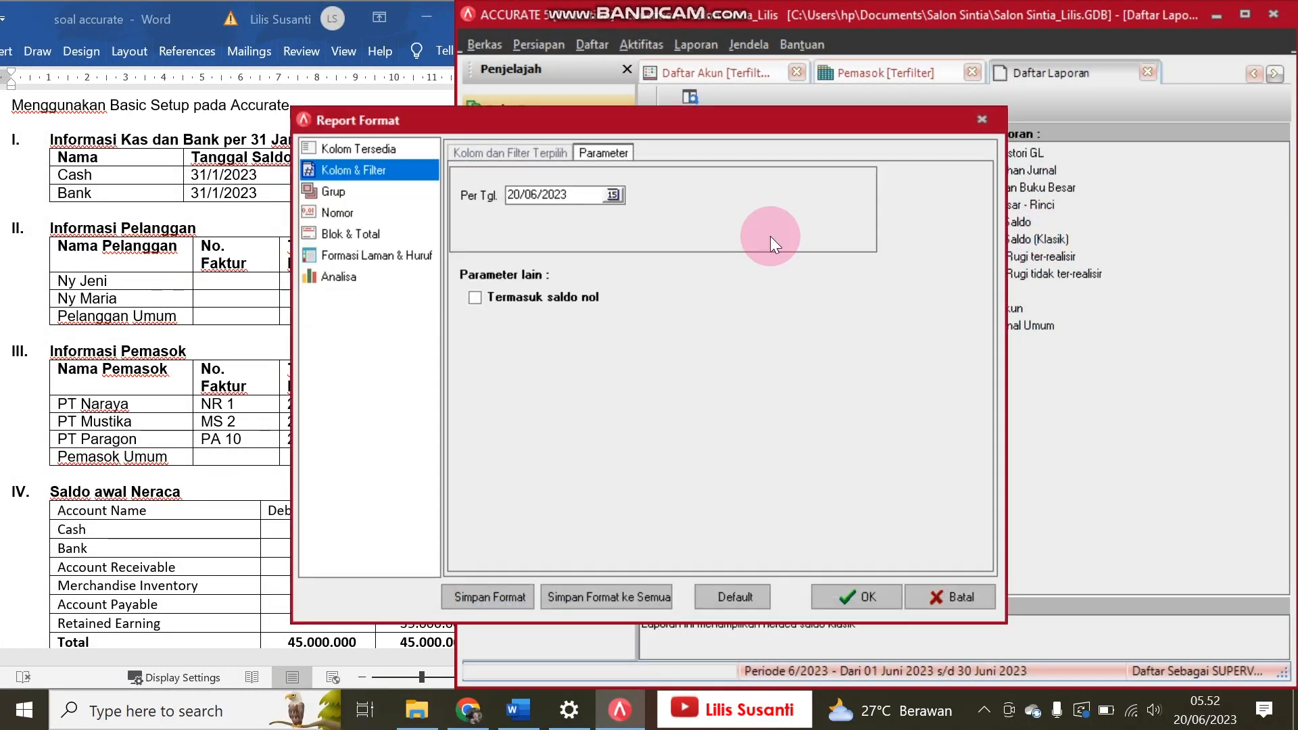
Step: Generate the Neraca Saldo (Klasik) report as of 31/01/2023 and compare its debit and credit columns with Word's Saldo awal Neraca table
key(BackSpace)
text(31)
text(012023)
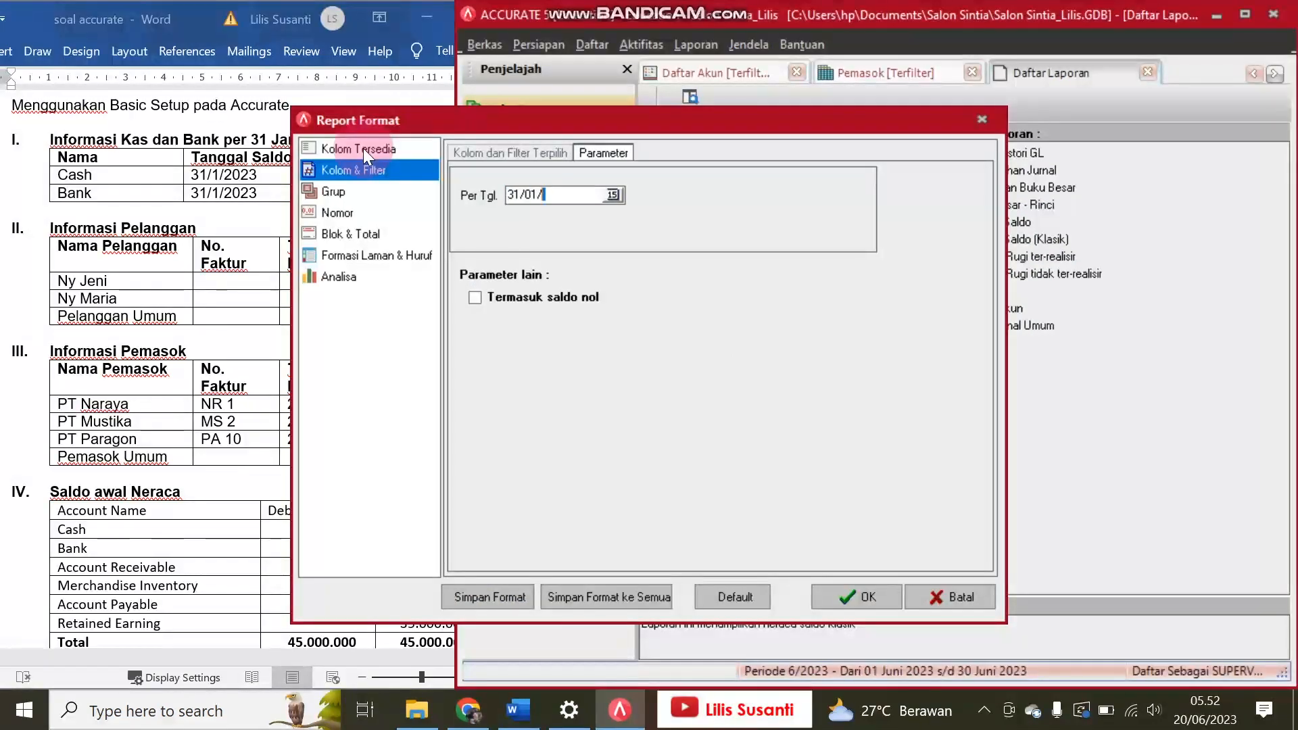
key(Return)
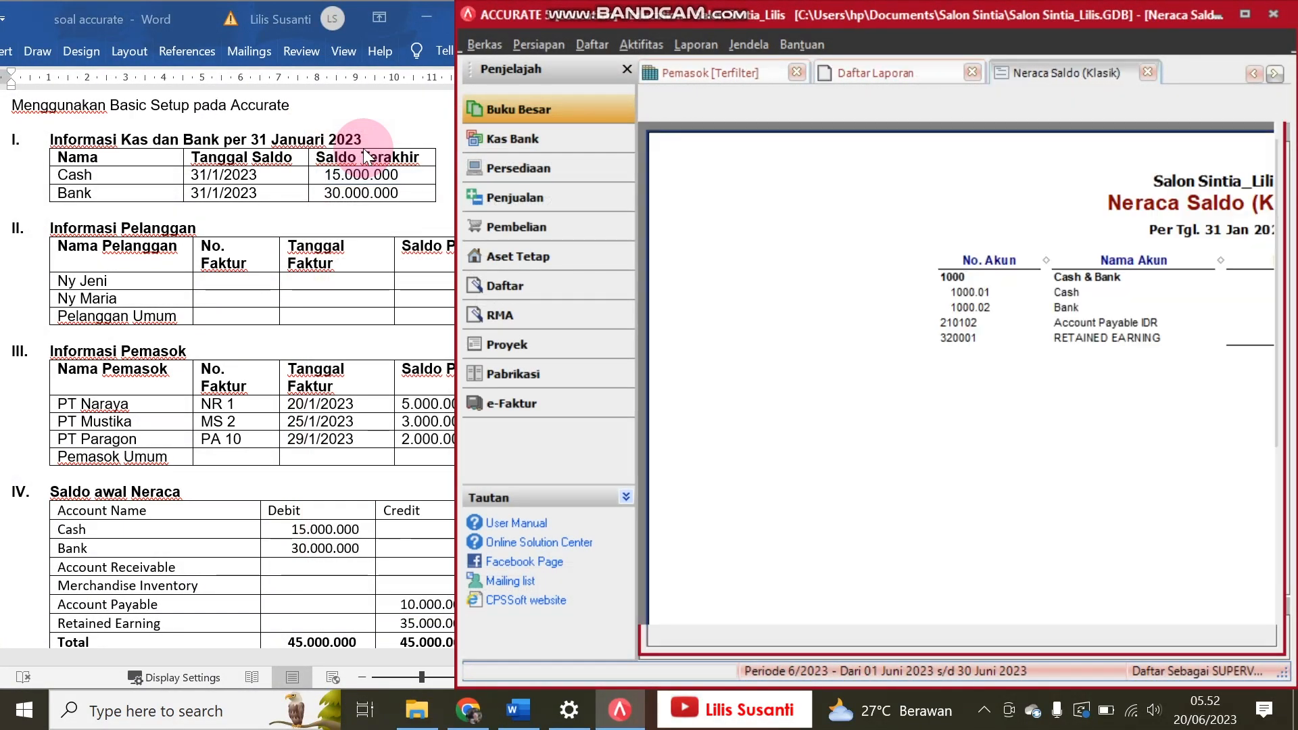
drag(795, 652, 919, 650)
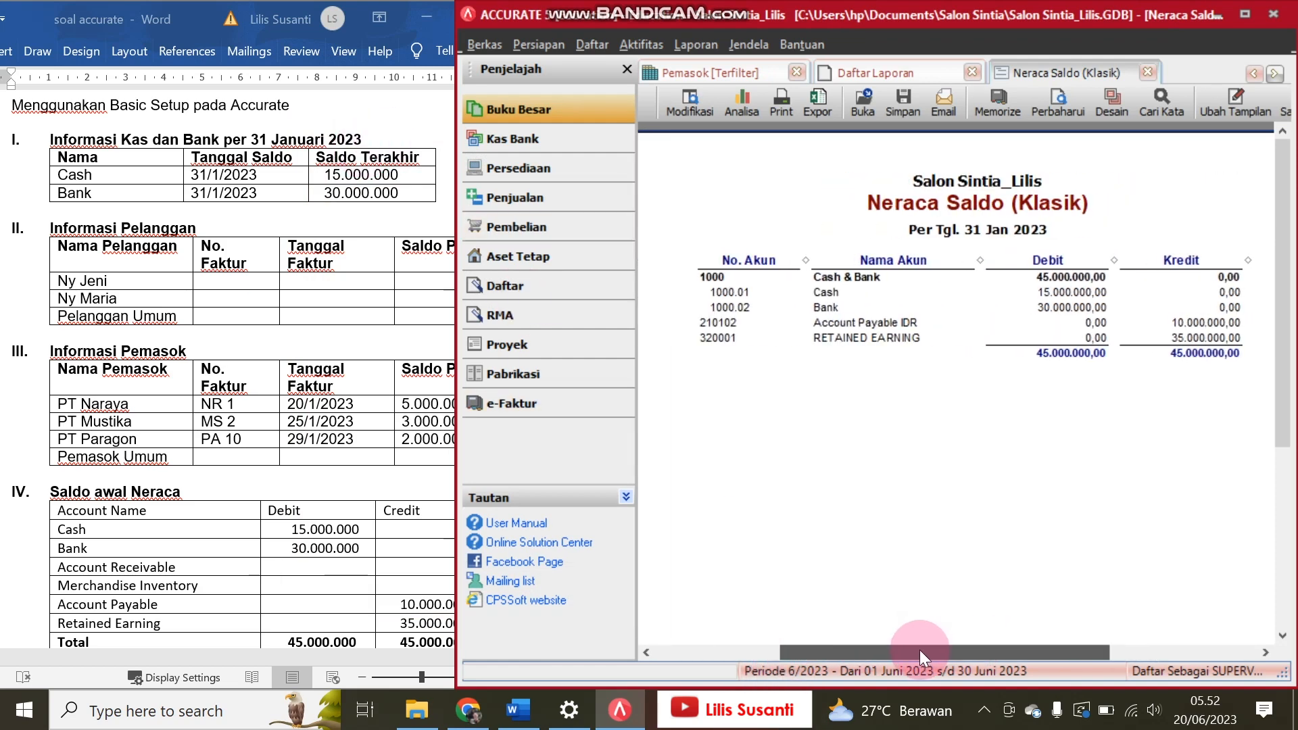
click(282, 542)
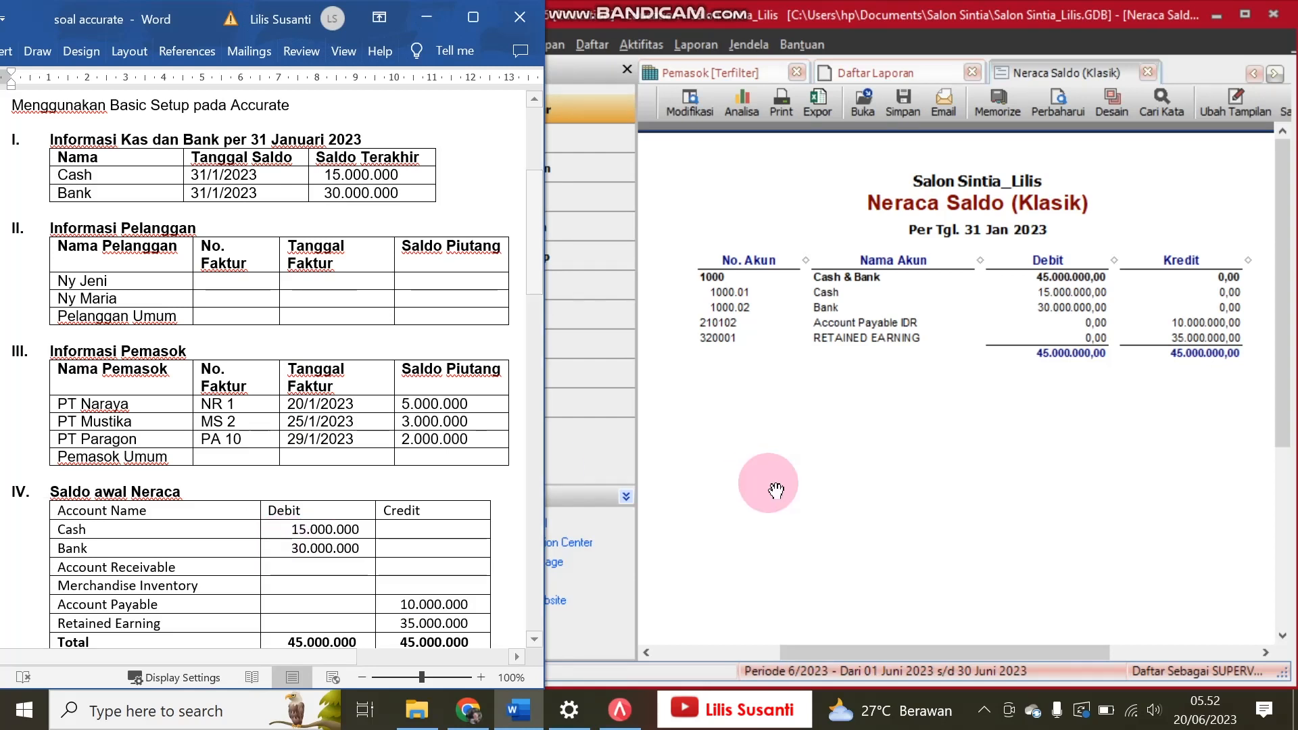